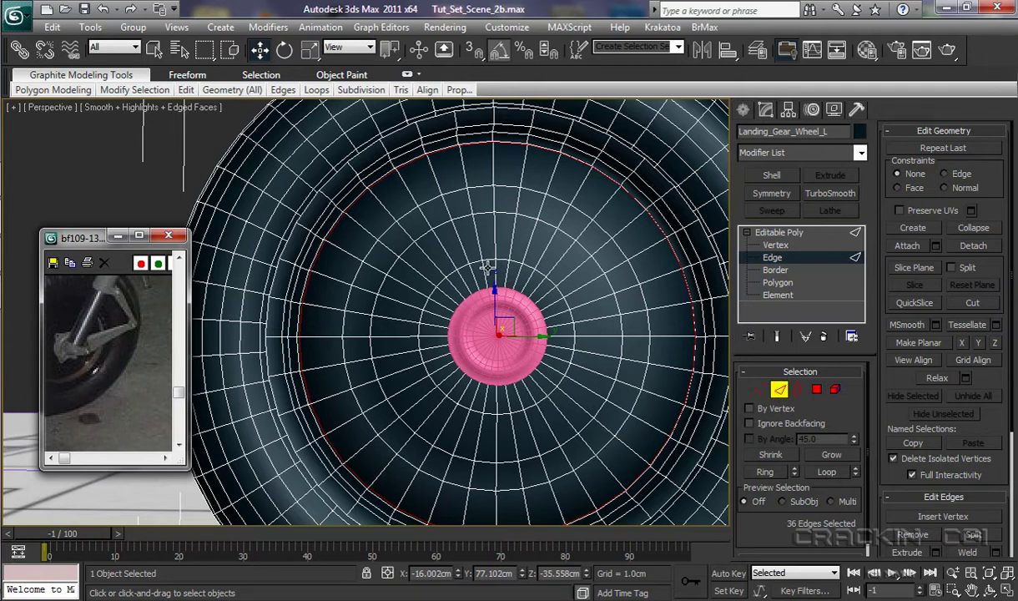
Leave edge editing on the landing gear wheel and activate the Circle spline tool.
left_click(777, 233)
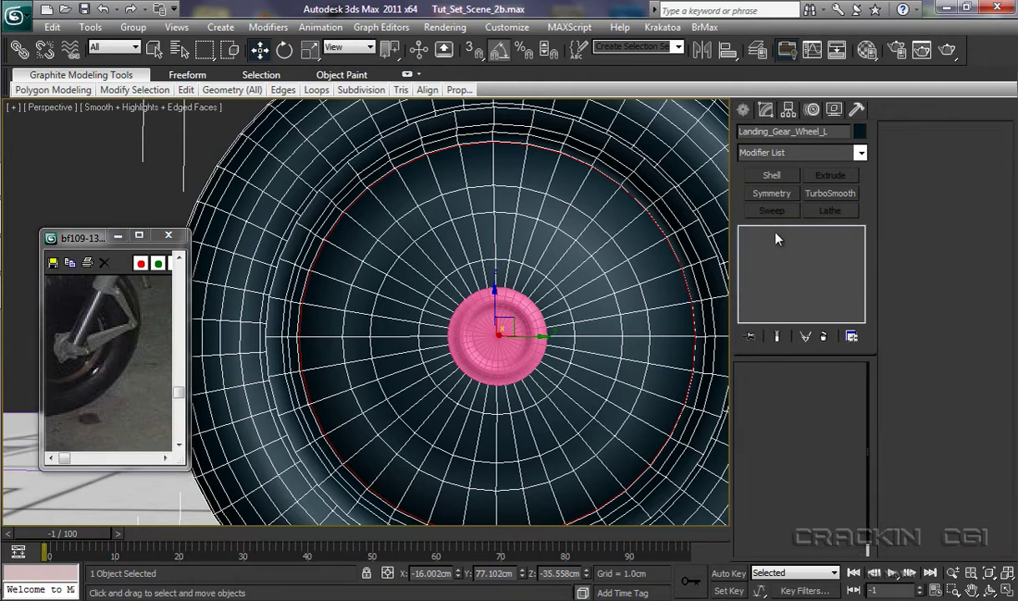
left_click(743, 110)
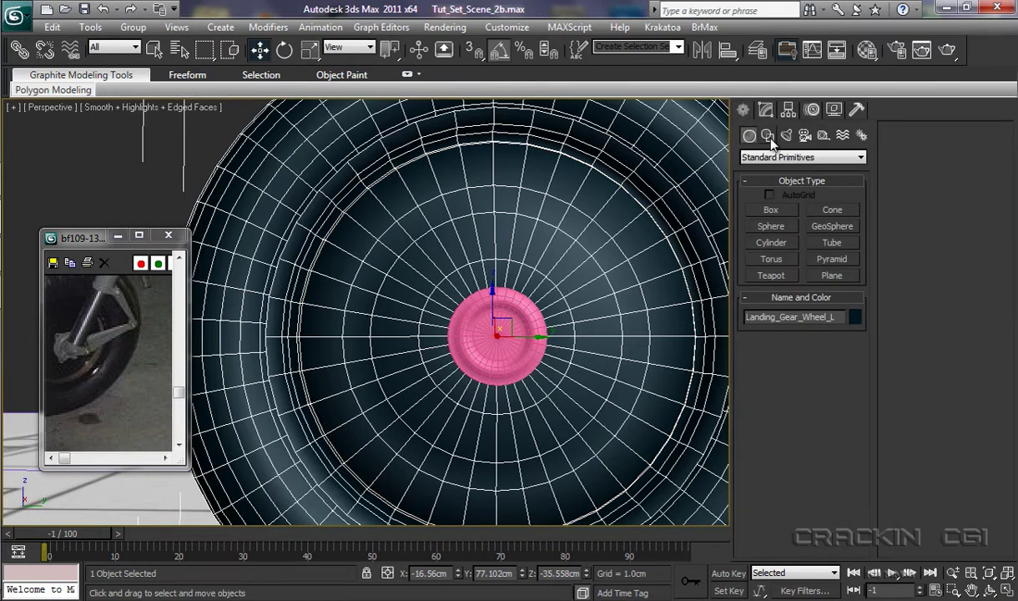
left_click(767, 136)
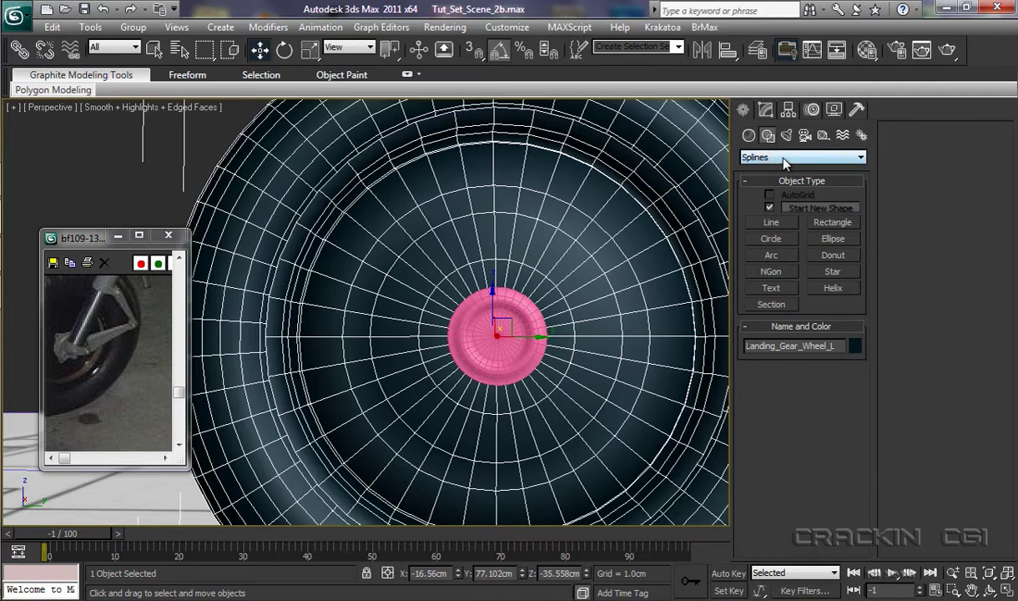
left_click(773, 240)
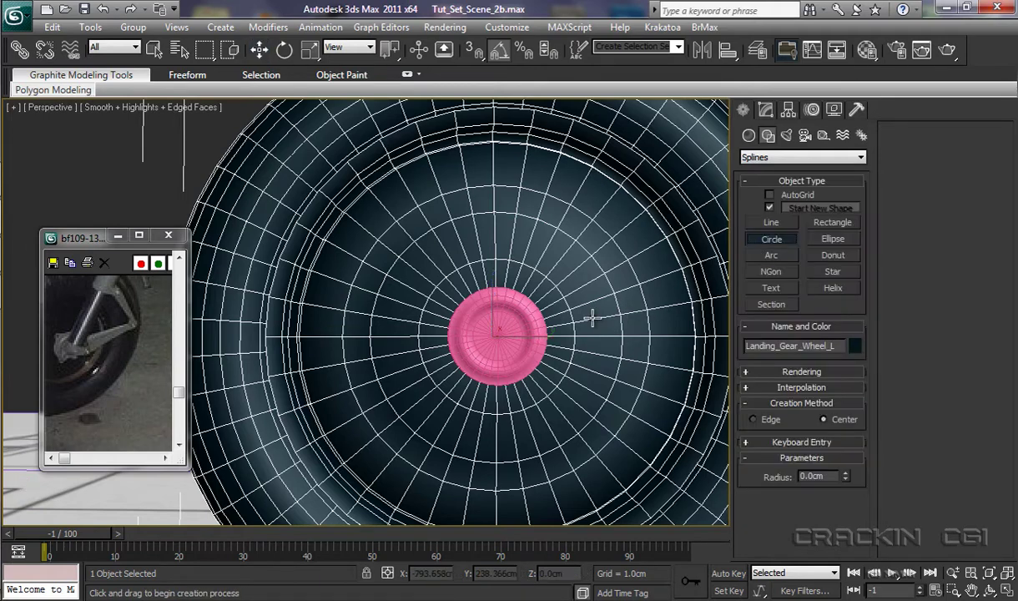
scroll(588, 284, "up", 6)
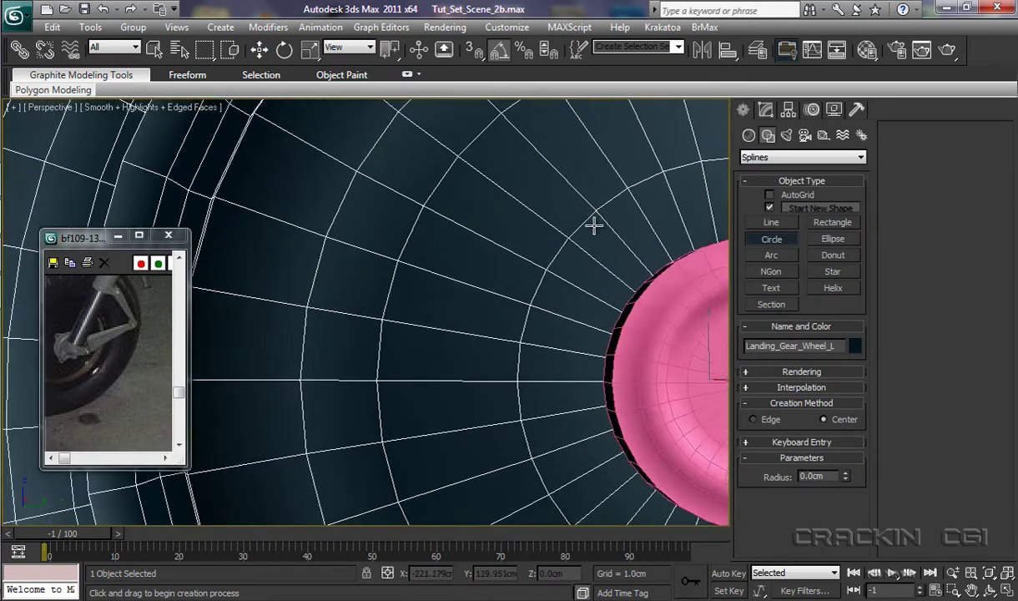
middle_click_drag(563, 305, 438, 264, "alt")
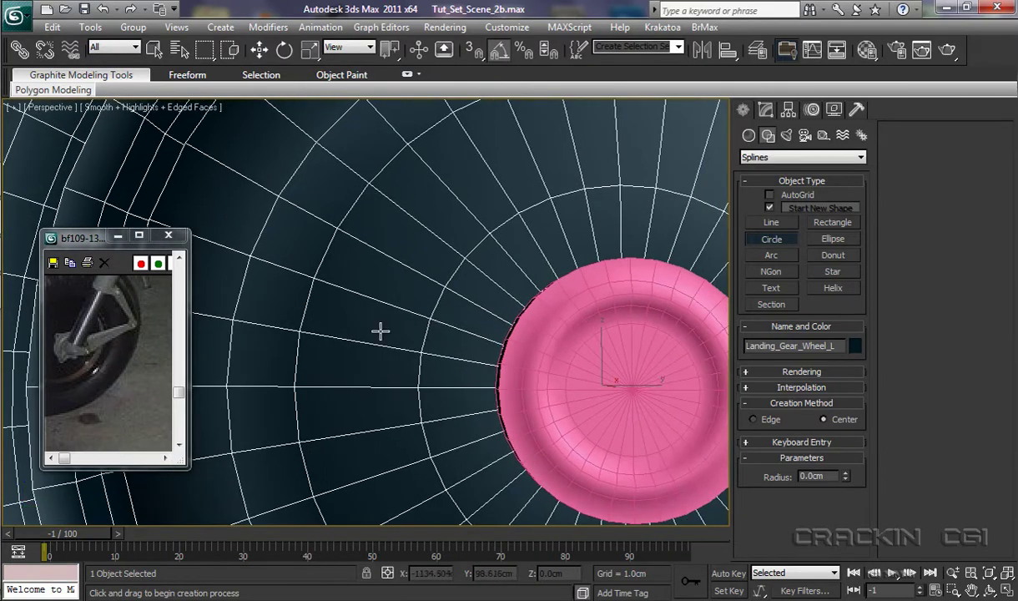
In the Right view, draw a circle of about 0.18 cm radius just above the pink hub, centred on its vertical axis.
left_click(59, 108)
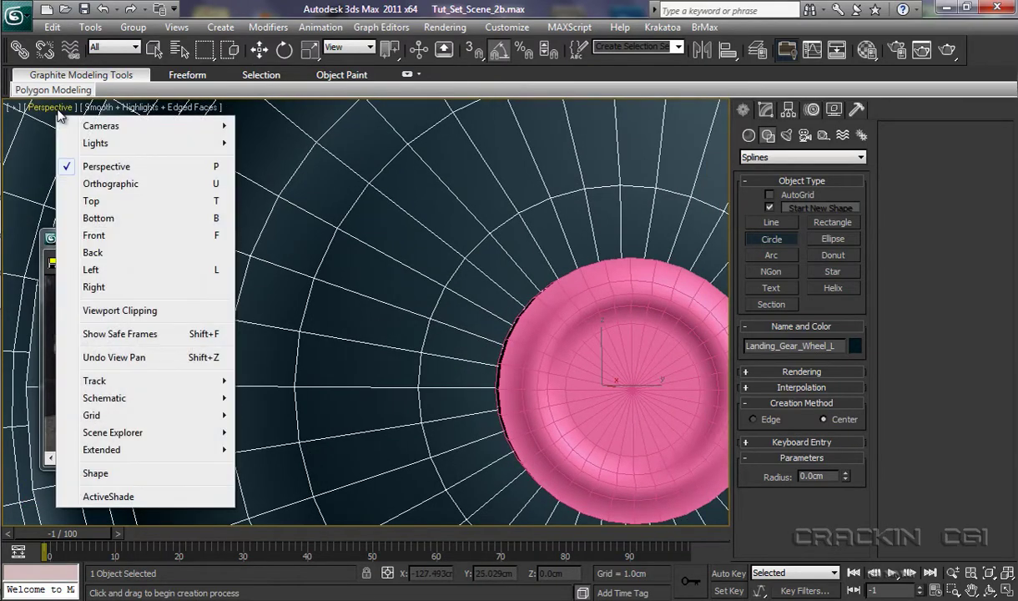
left_click(109, 288)
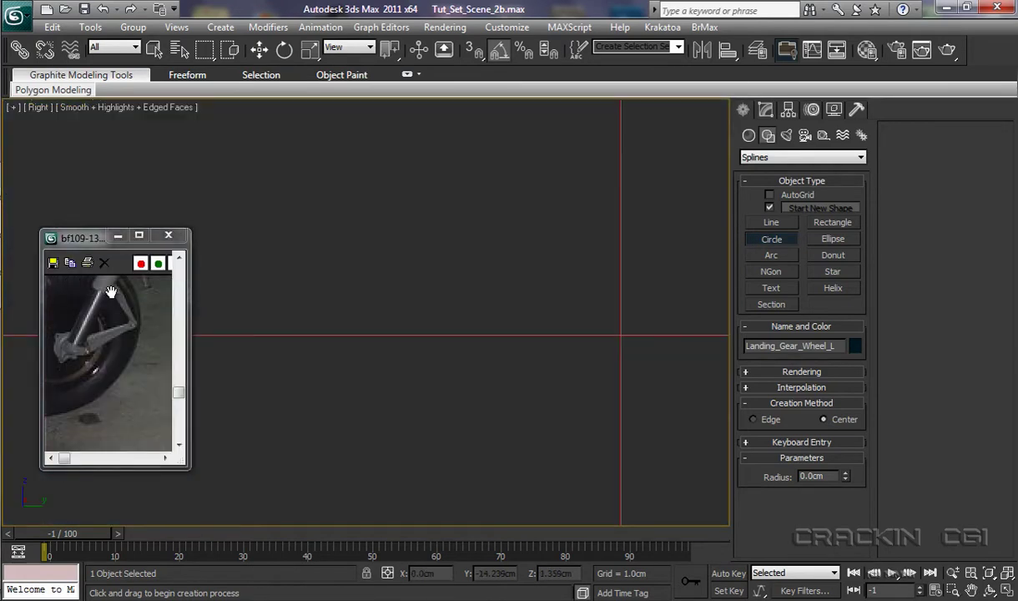
key("z")
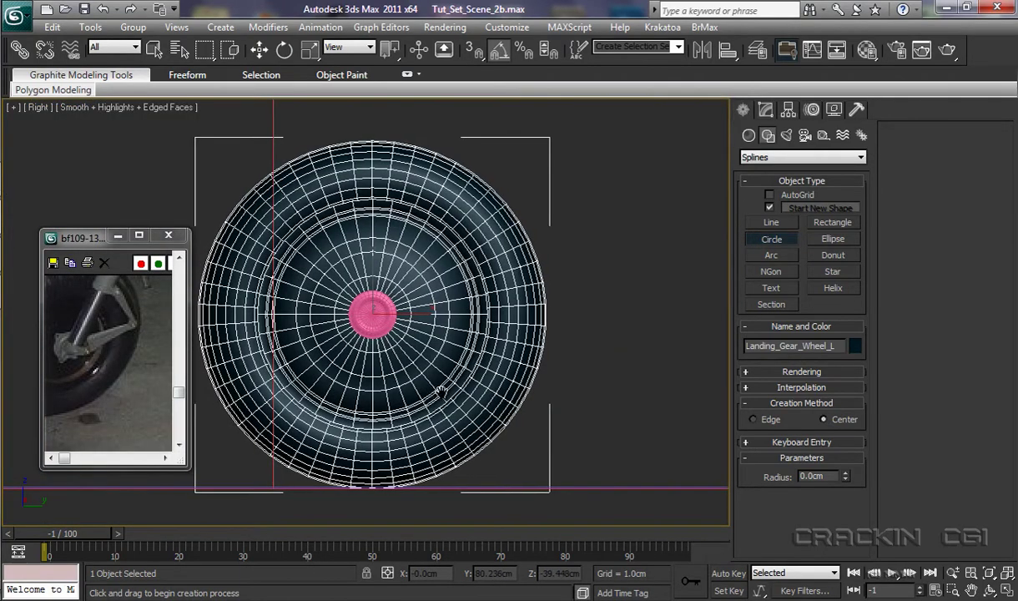
middle_click_drag(439, 391, 526, 386)
scroll(523, 348, "up", 2)
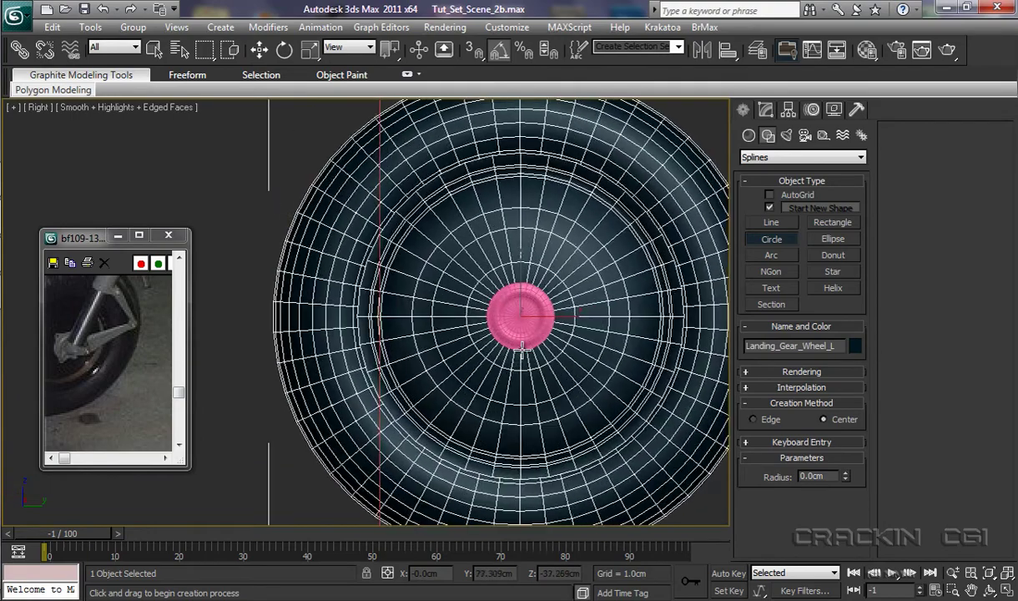
scroll(522, 348, "up", 4)
middle_click_drag(595, 323, 196, 380)
middle_click_drag(420, 326, 374, 260)
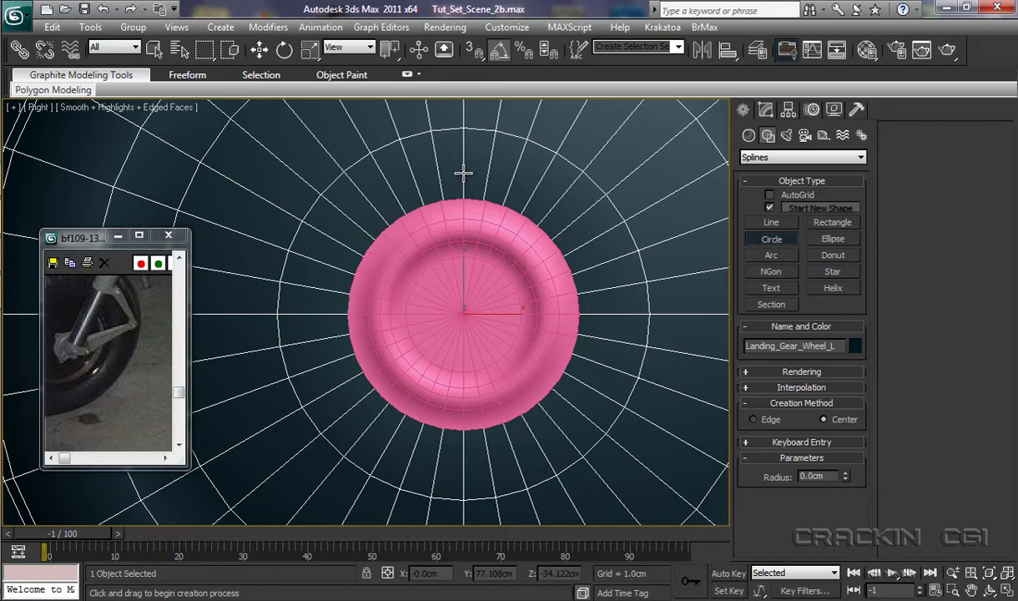
mouse_move(463, 172)
left_mouse_down()
mouse_move(481, 193)
mouse_move(473, 187)
left_mouse_up()
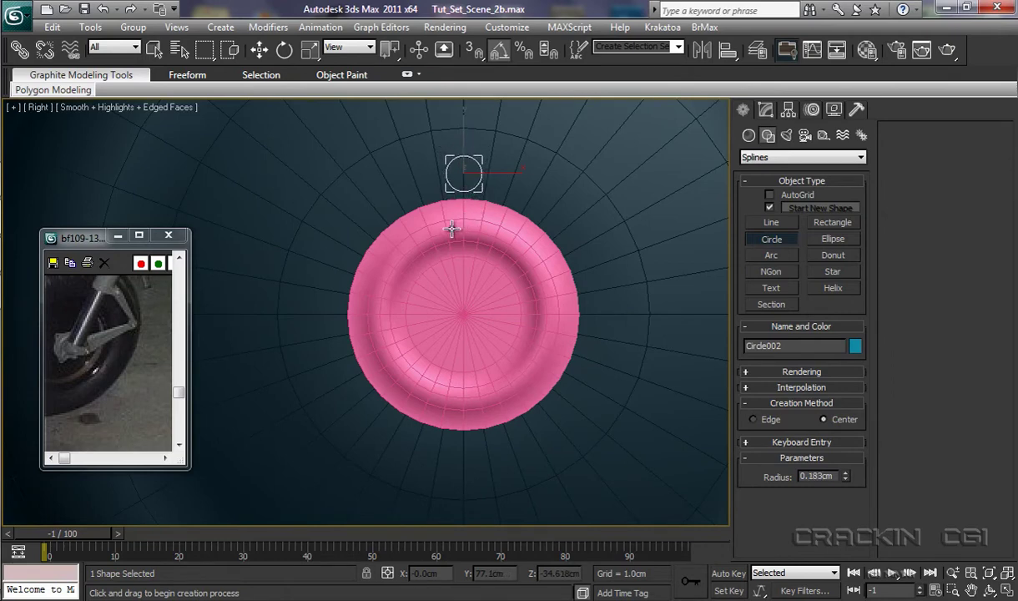
Move the small circle down until it touches the hub's upper rim and convert it to an Editable Spline.
left_click(261, 51)
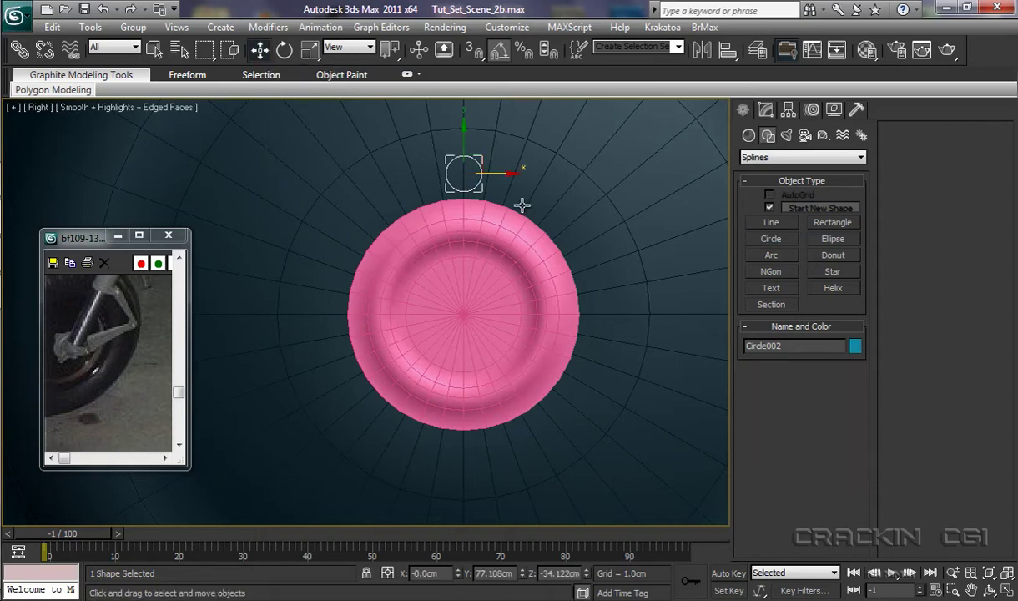
left_click_drag(463, 125, 464, 132)
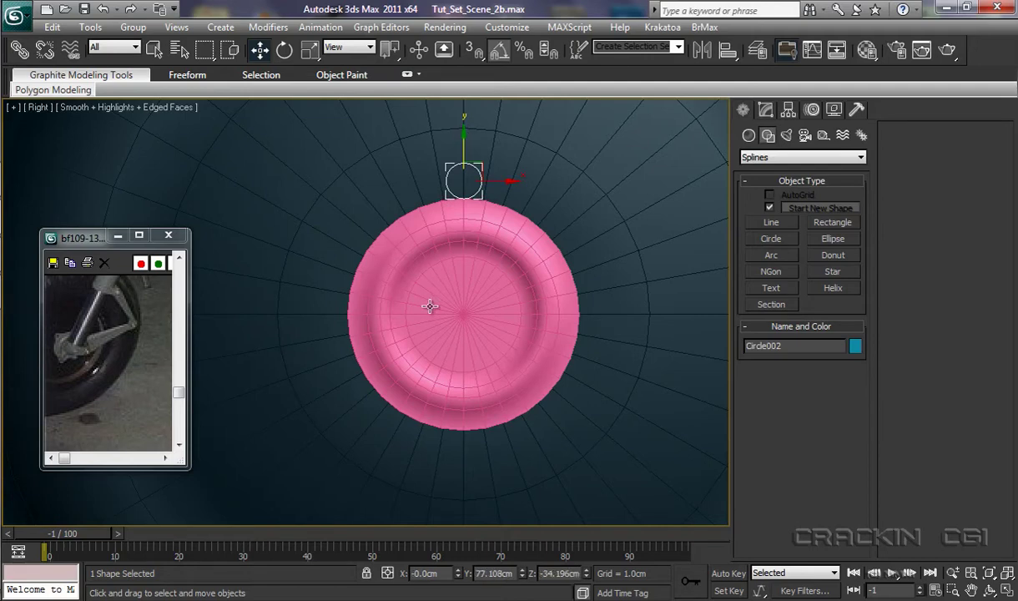
right_click(478, 187)
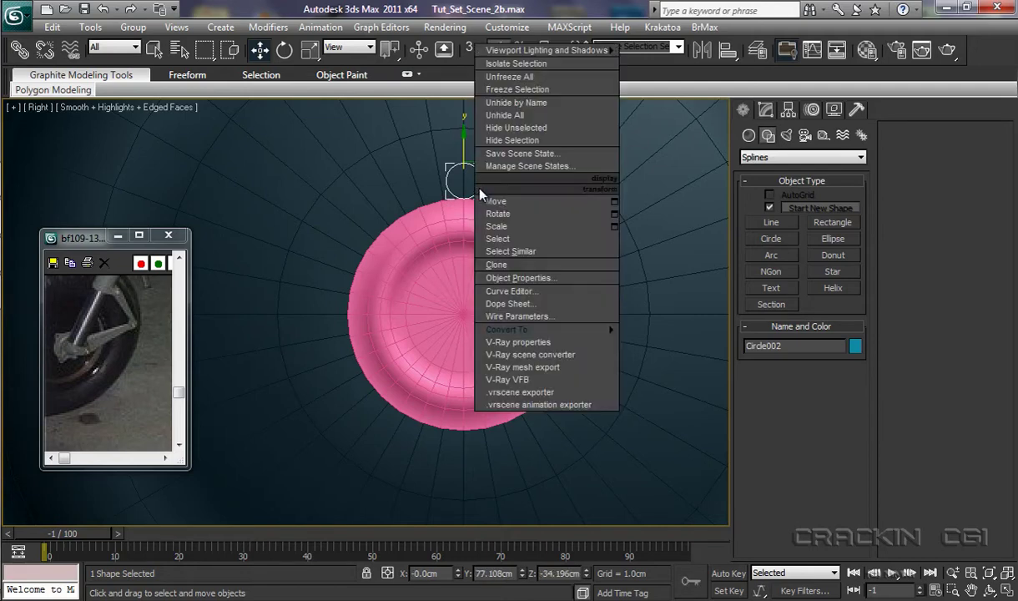
mouse_move(505, 329)
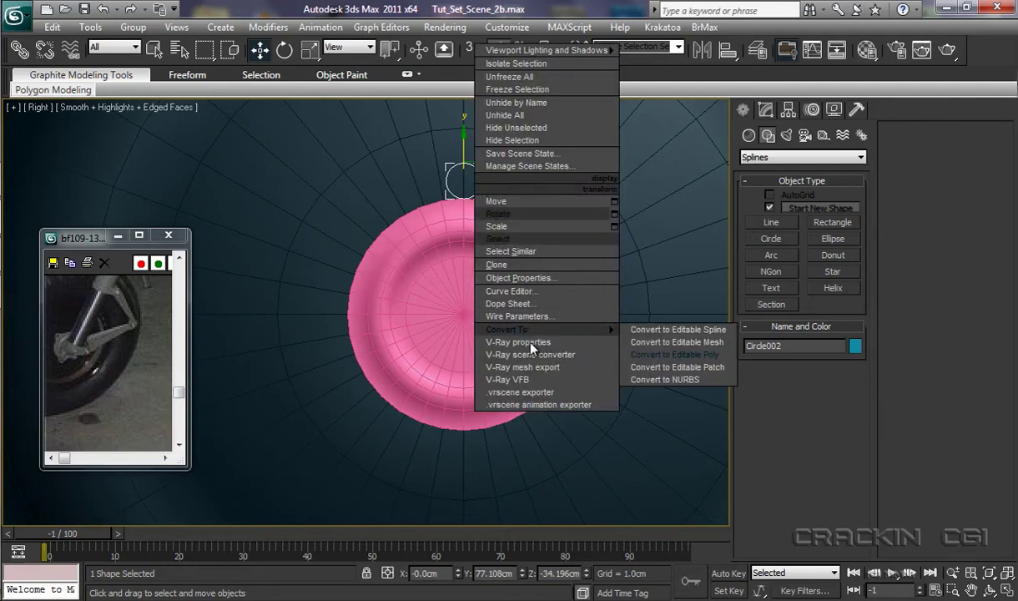
left_click(655, 329)
Move only the circle's pivot point down to the centre of the pink hub.
left_click(787, 110)
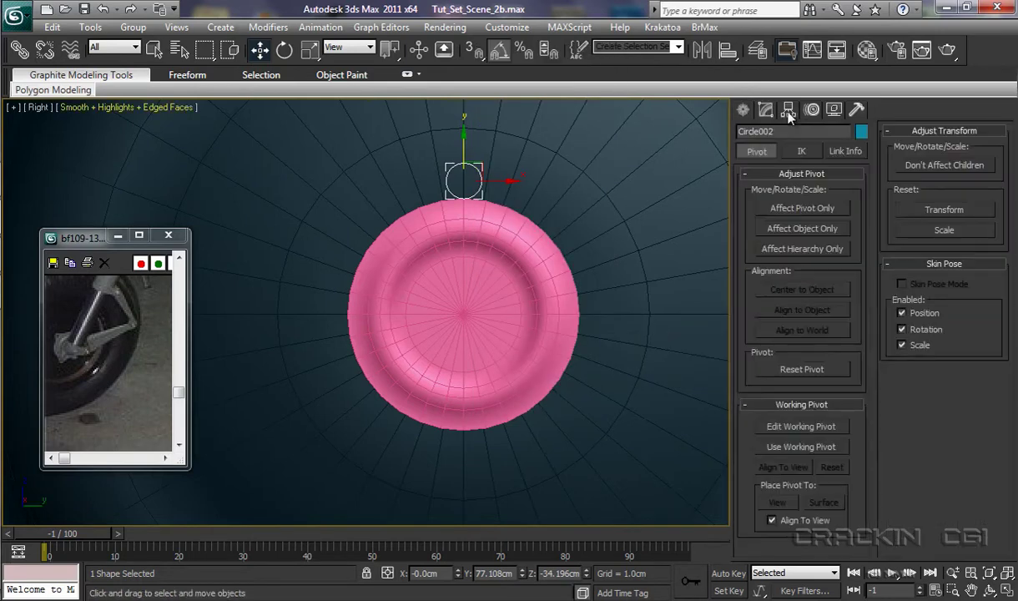
left_click(802, 209)
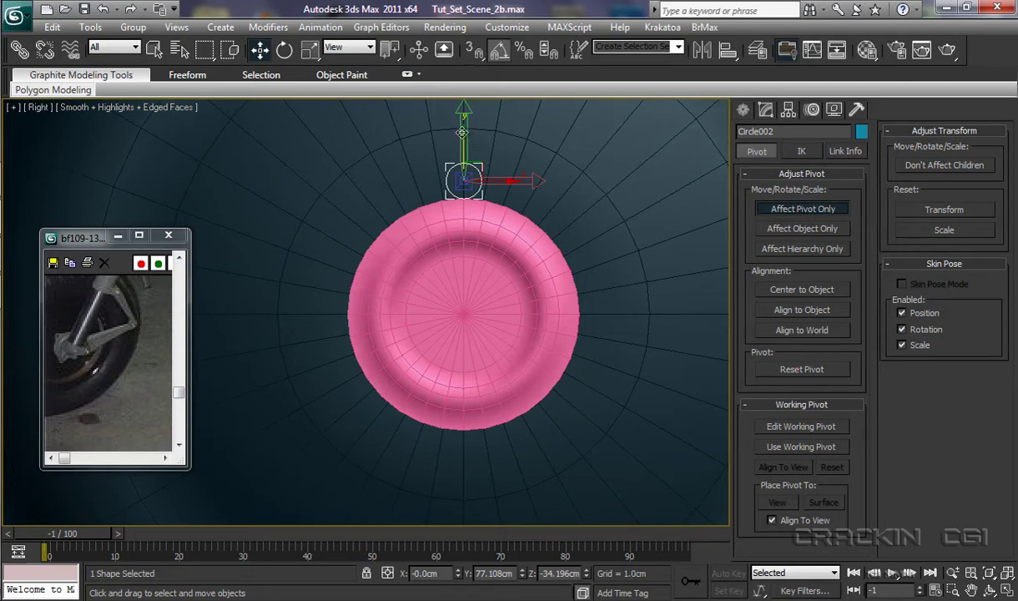
left_click_drag(464, 131, 480, 266)
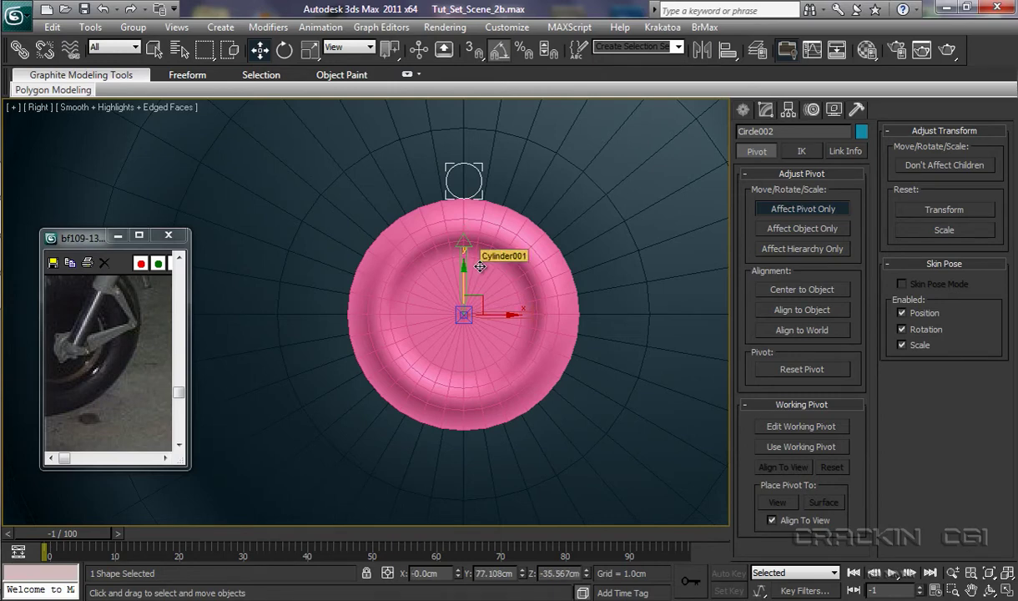
left_click(808, 210)
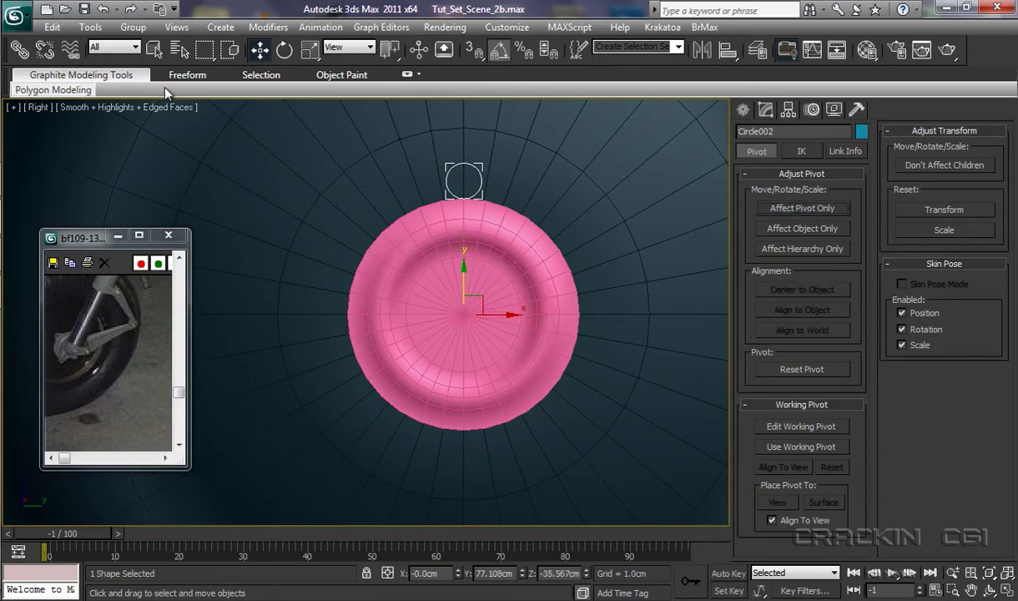
Array the circle around the hub as copies, with a total Z rotation of 360 degrees and a 1D count of 3.
left_click(84, 30)
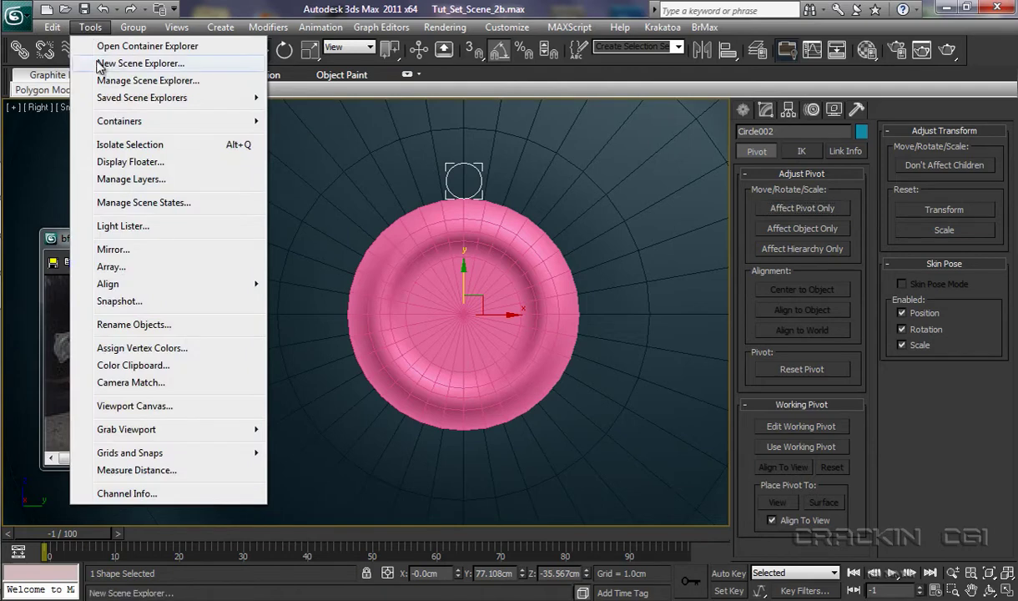
left_click(113, 267)
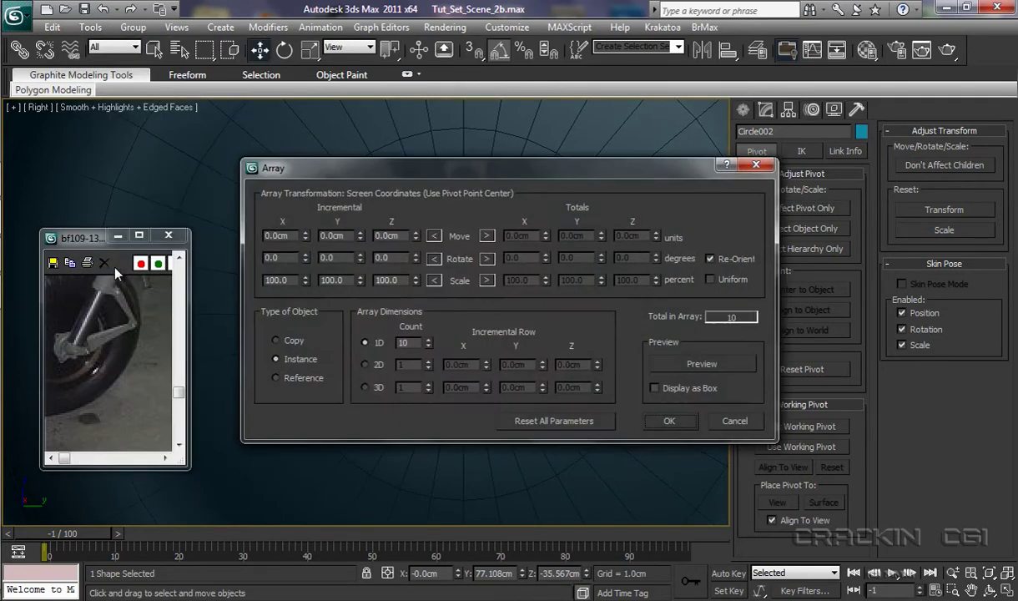
left_click(487, 259)
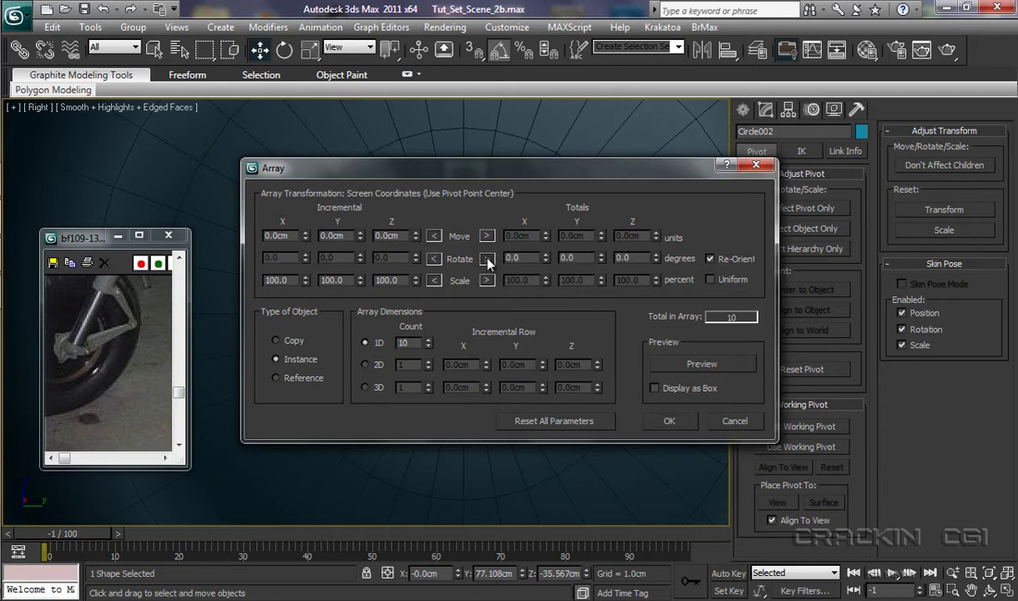
double_click(627, 258)
left_click_drag(587, 176, 815, 39)
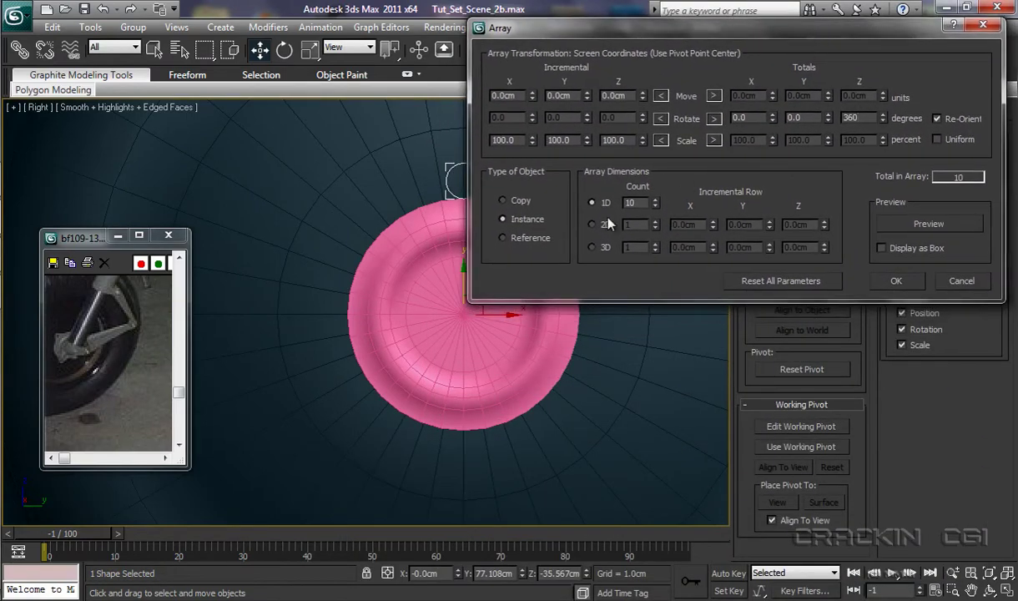
left_click(503, 202)
double_click(628, 203)
left_click(940, 227)
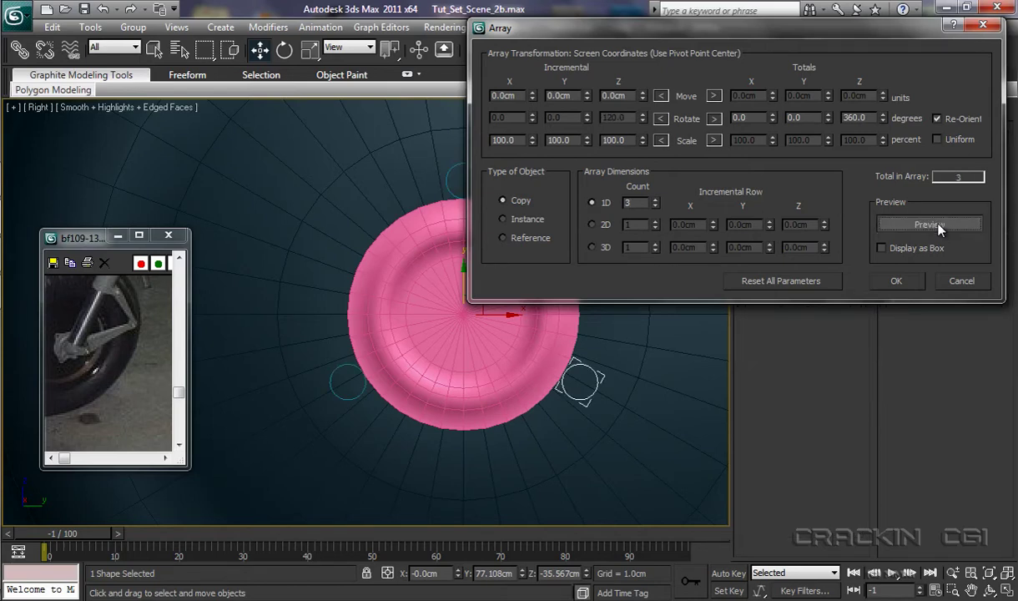
left_click(896, 282)
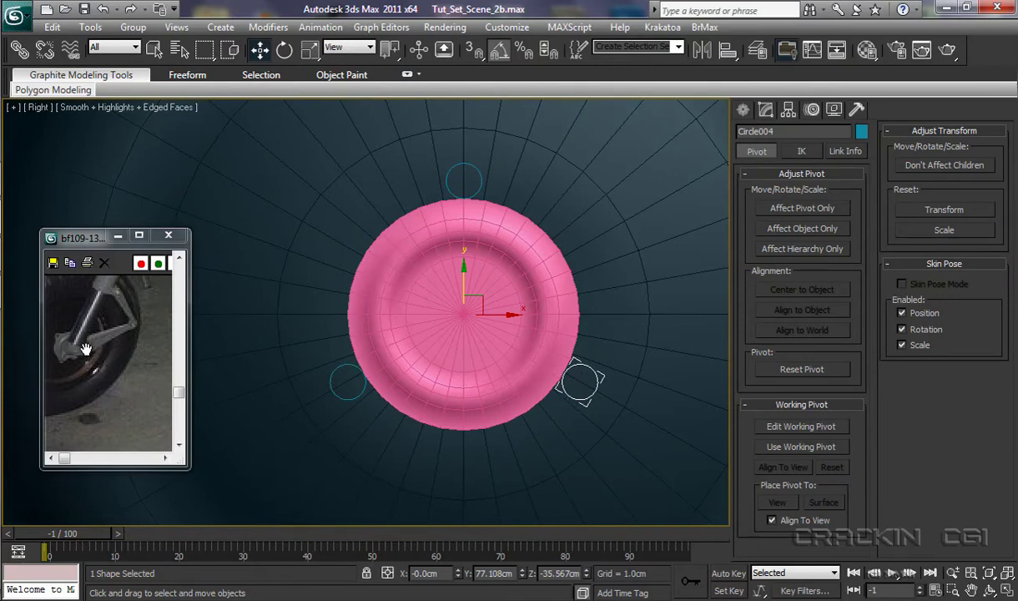
Draw a closed six-point outline of straight lines around the pink hub, with two corner points on the outer edge of each small circle.
left_click(744, 110)
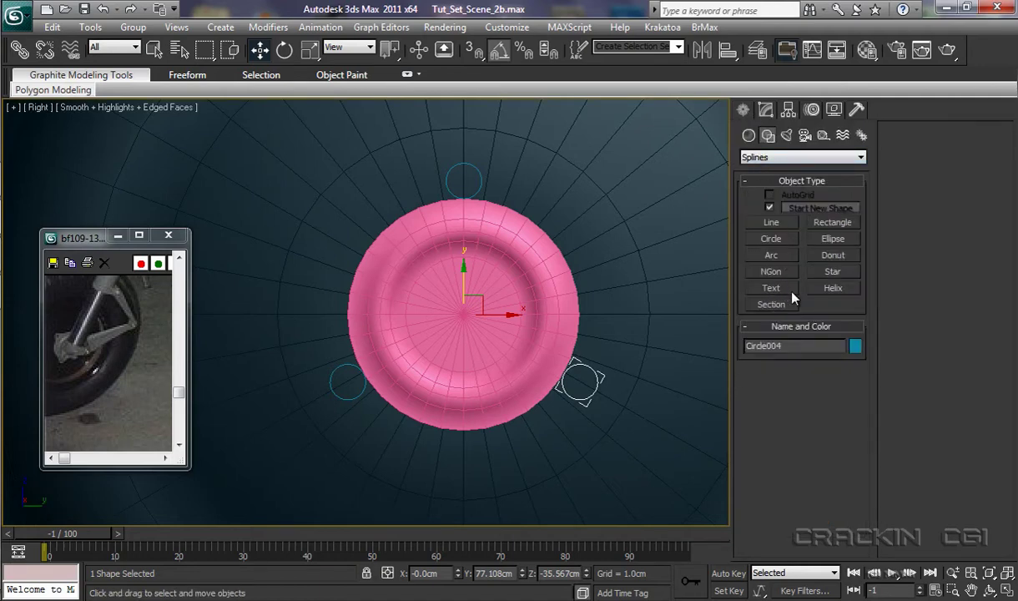
left_click(771, 225)
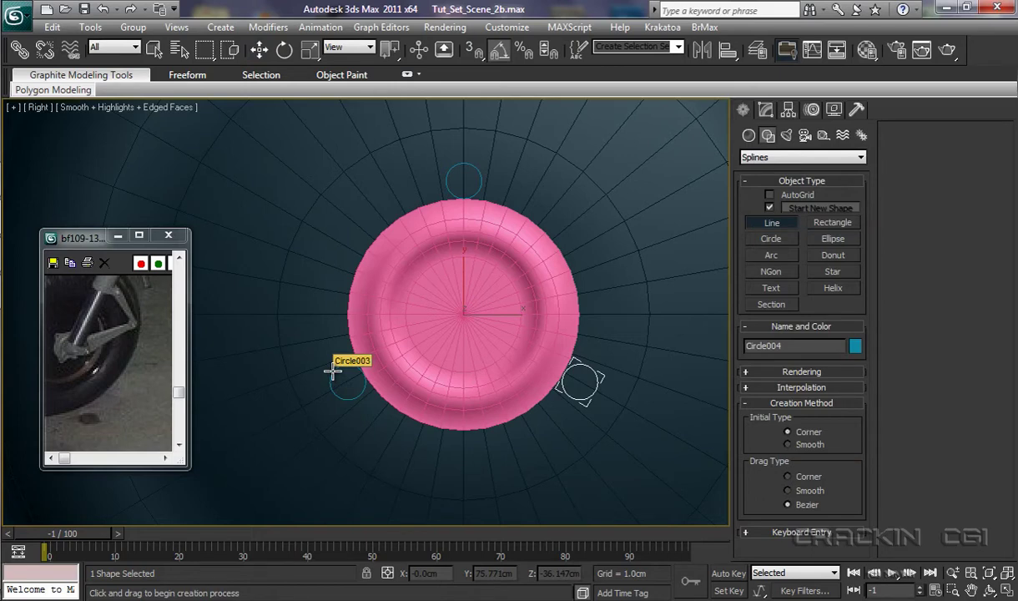
left_click(333, 370)
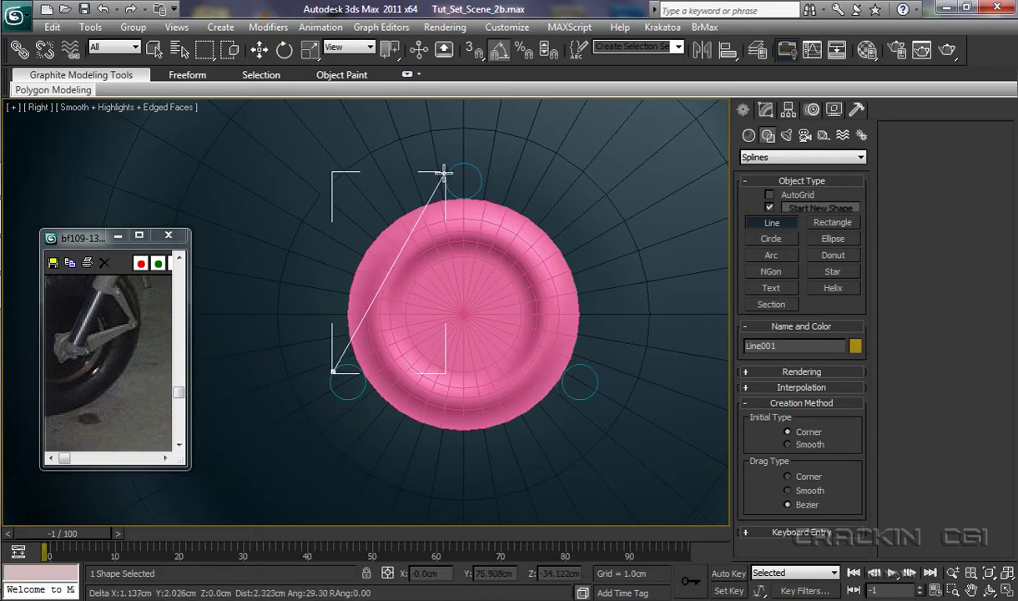
left_click(448, 175)
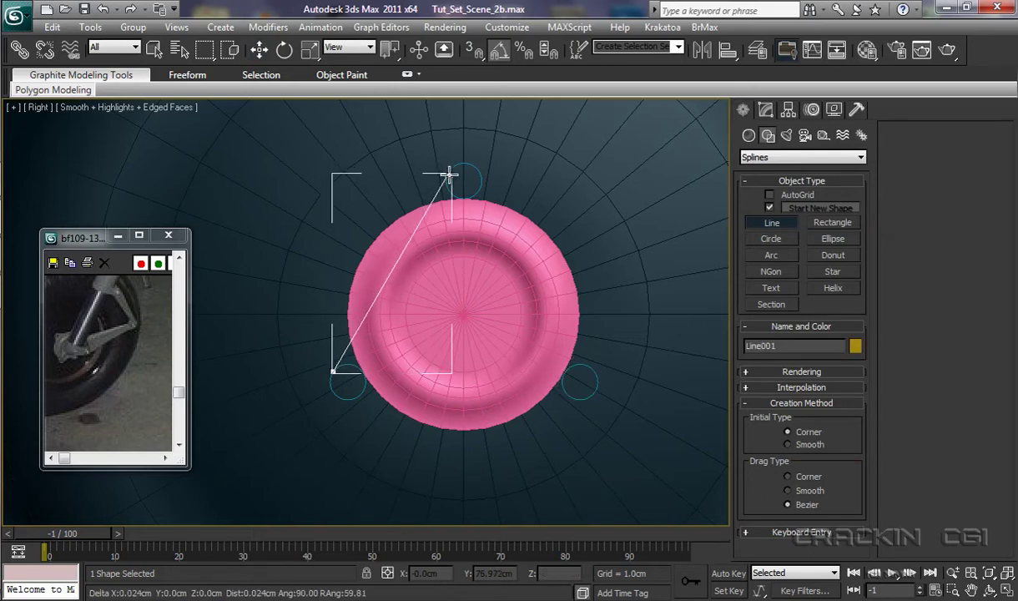
left_click(482, 176)
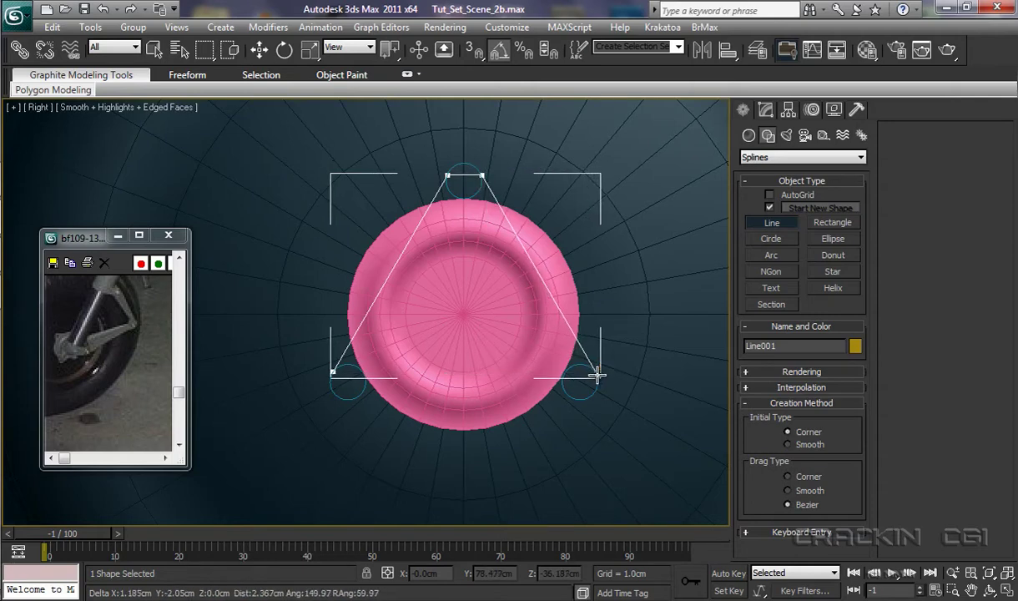
left_click(597, 375)
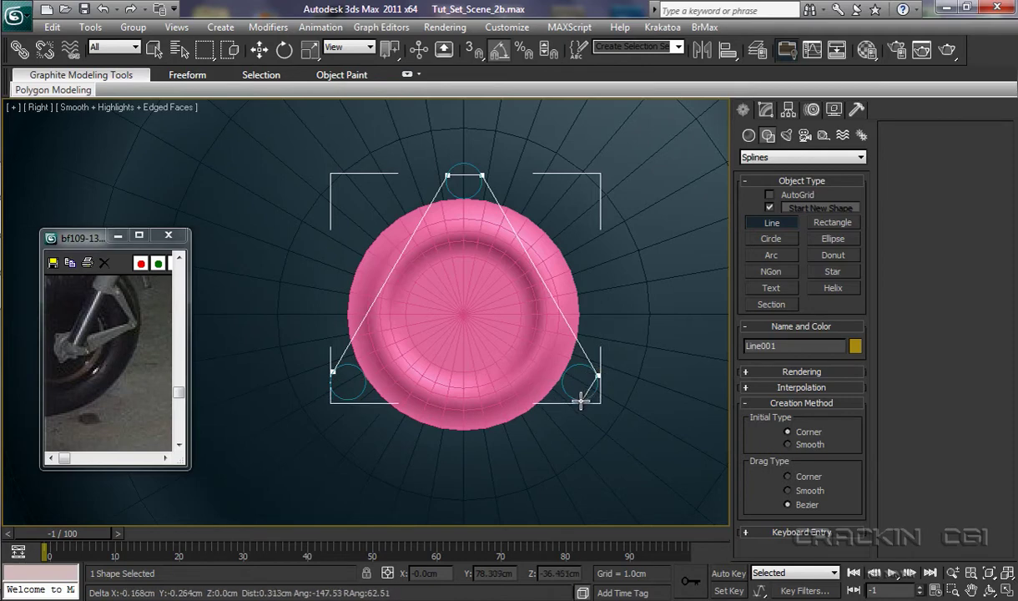
left_click(581, 400)
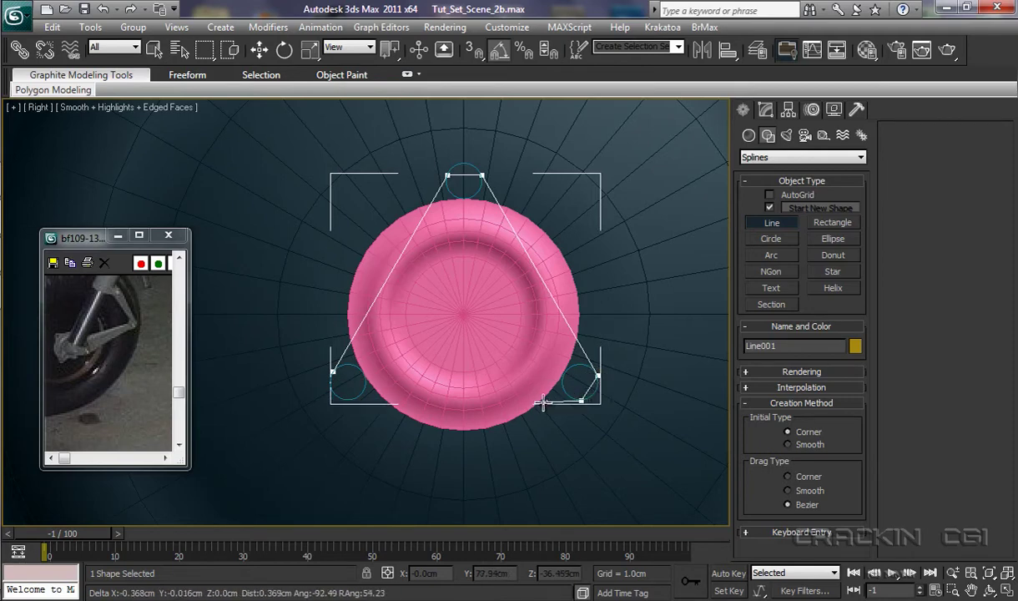
left_click(353, 400)
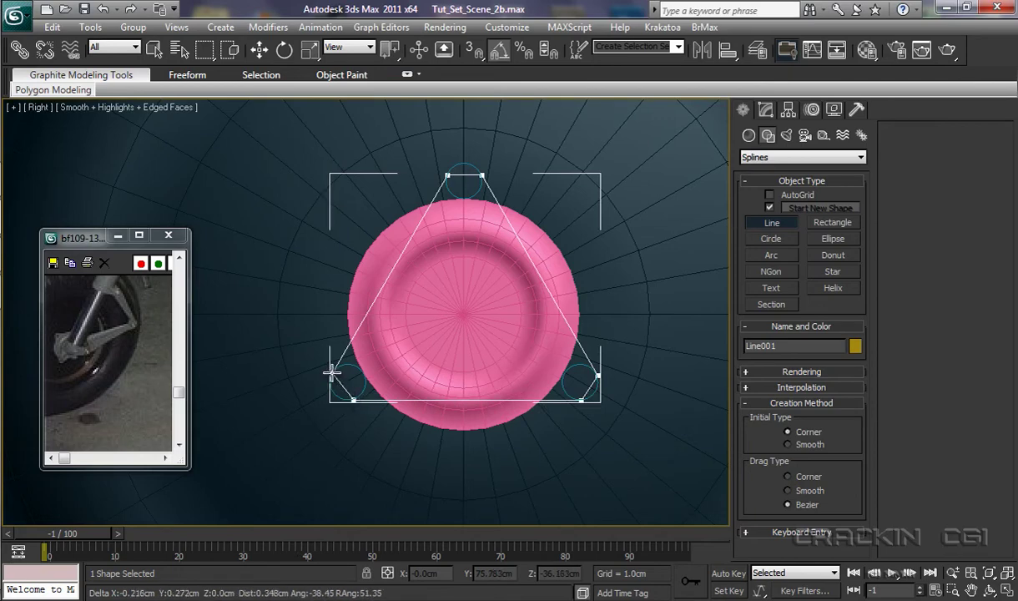
left_click(332, 372)
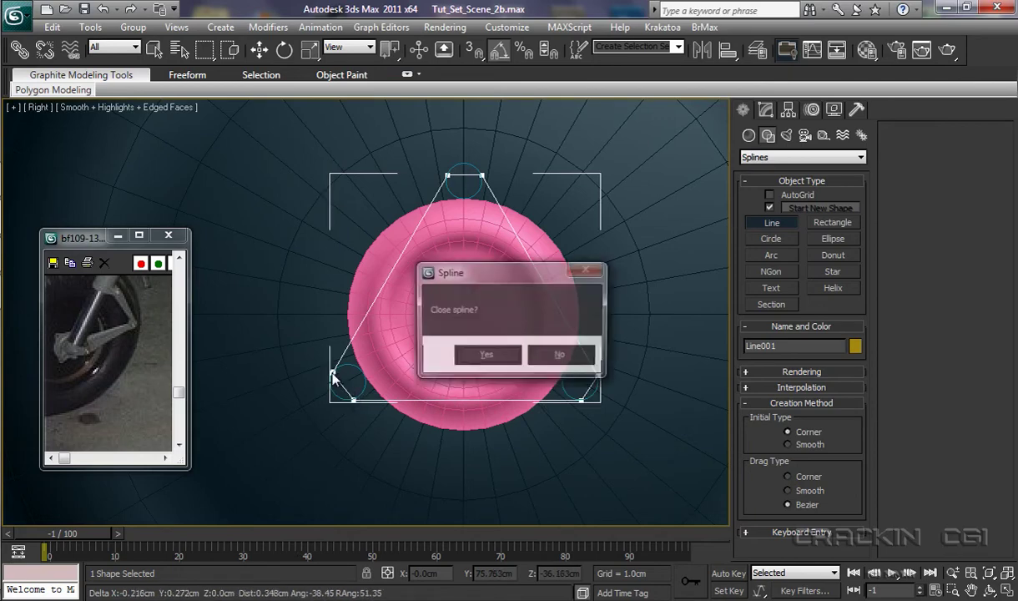
left_click(488, 355)
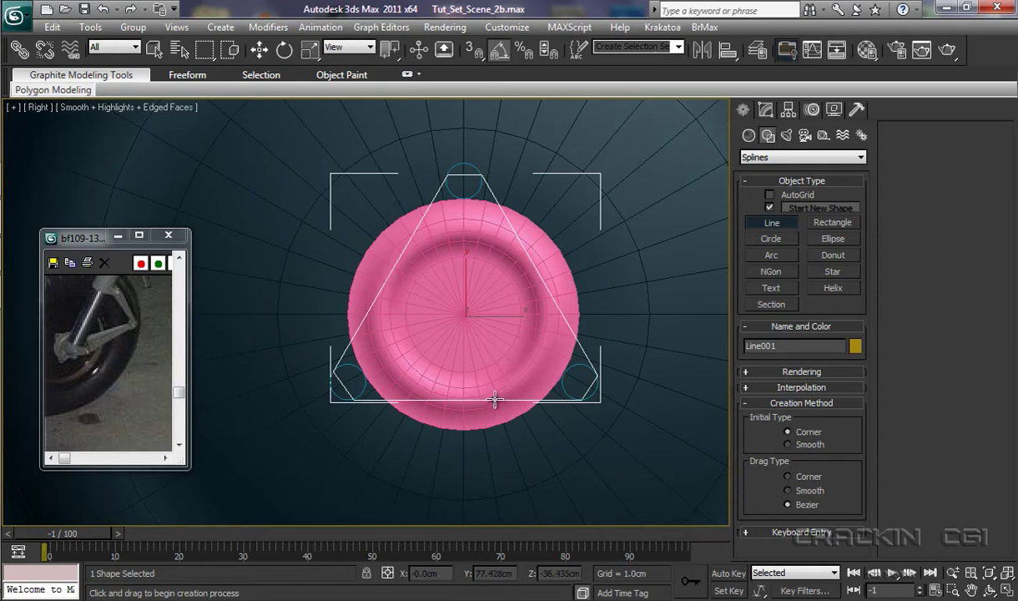
Finish drawing the line and convert the triangular outline to an Editable Spline.
right_click(495, 400)
right_click(490, 376)
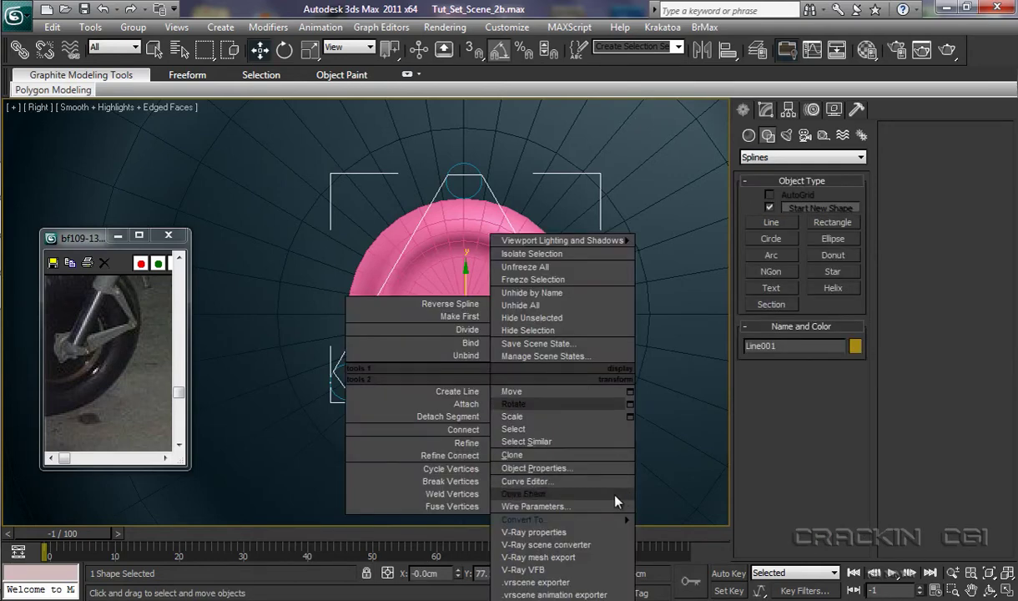
mouse_move(610, 521)
left_click(663, 520)
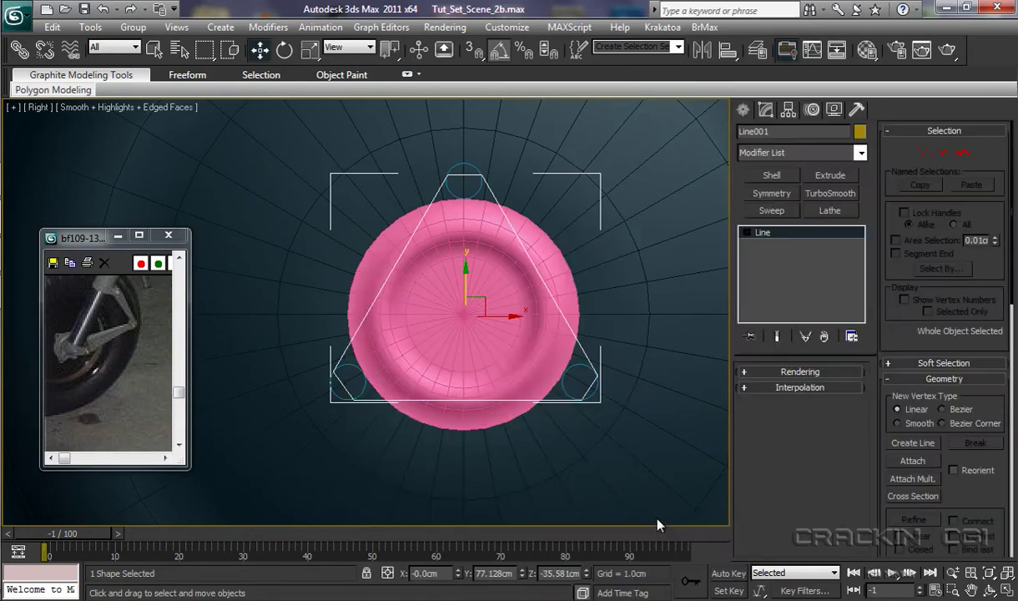
At vertex level, adjust the outline's two upper vertices horizontally so they sit on the edge of the top circle.
left_click(744, 232)
left_click(773, 248)
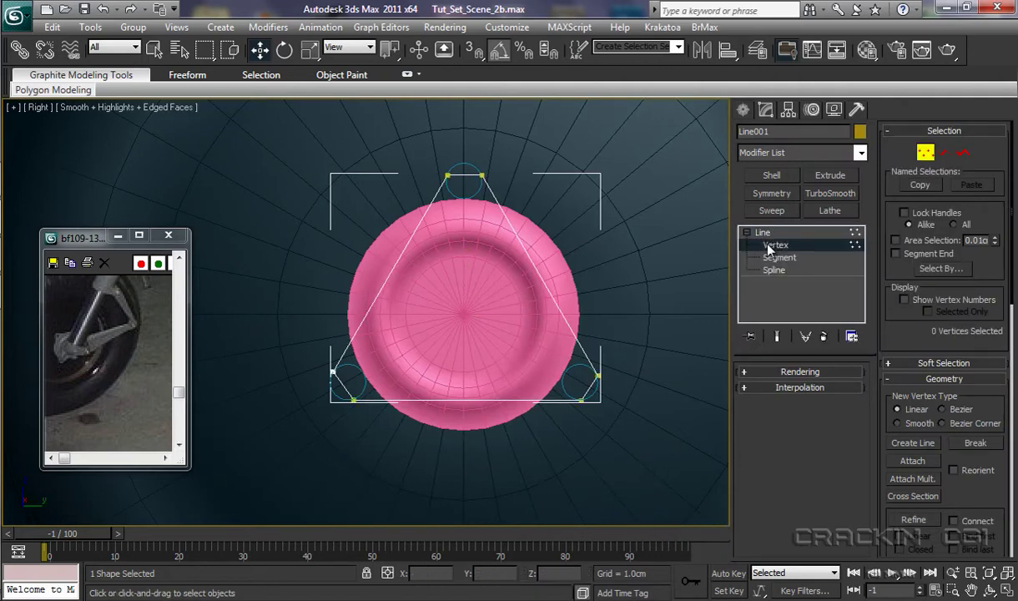
middle_click_drag(468, 325, 478, 369)
scroll(493, 352, "up", 6)
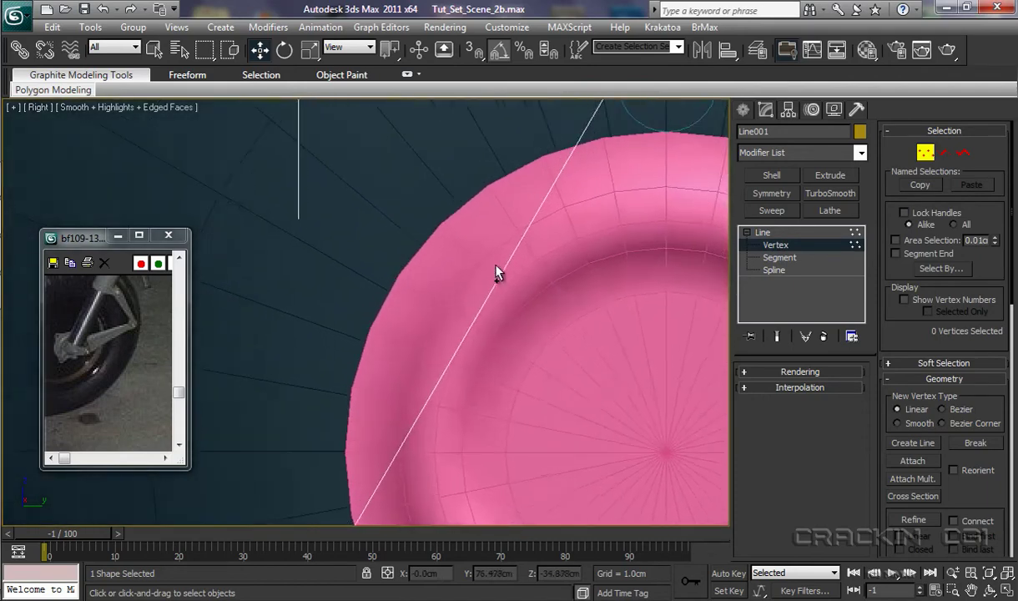
middle_click_drag(646, 244, 282, 479)
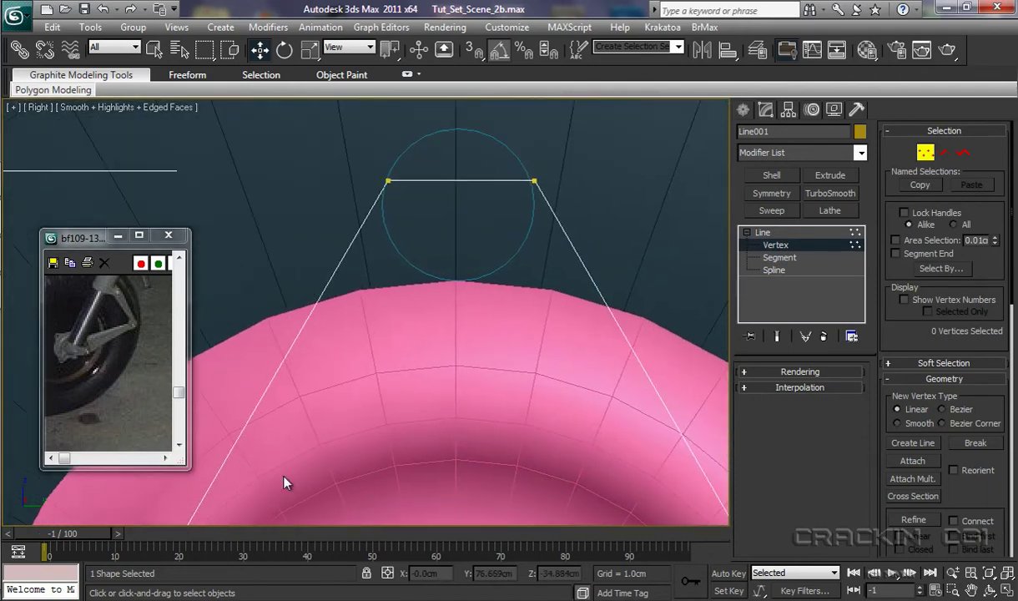
middle_click_drag(442, 342, 440, 389)
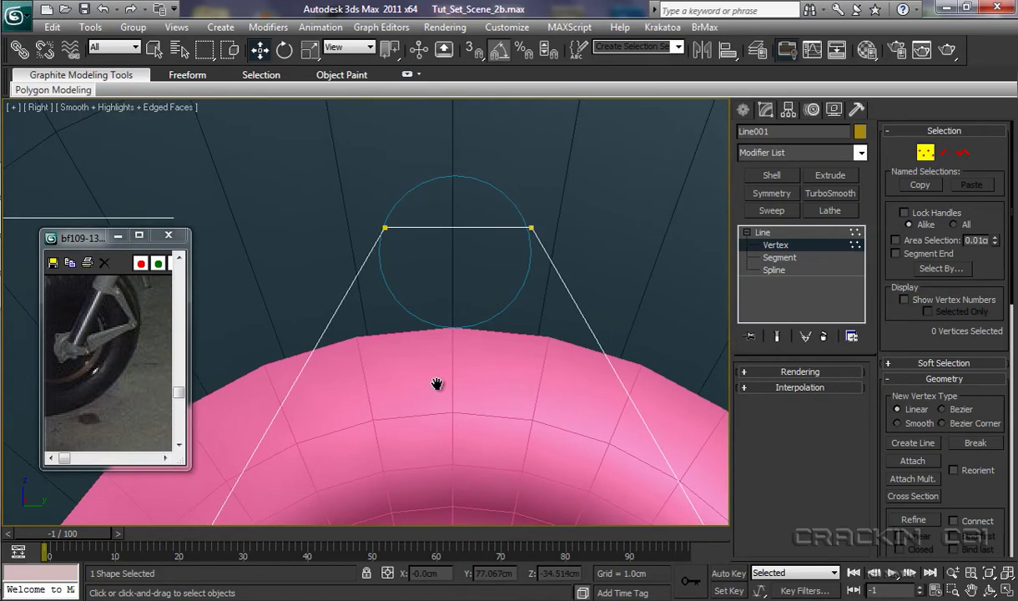
left_click(534, 227)
left_click_drag(582, 228, 589, 222)
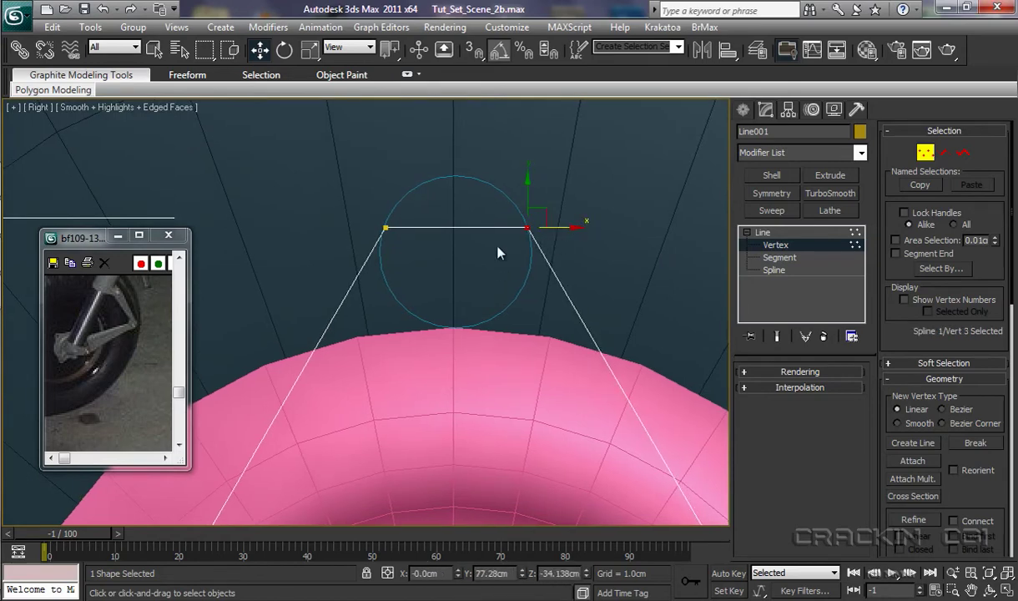
left_click(386, 227)
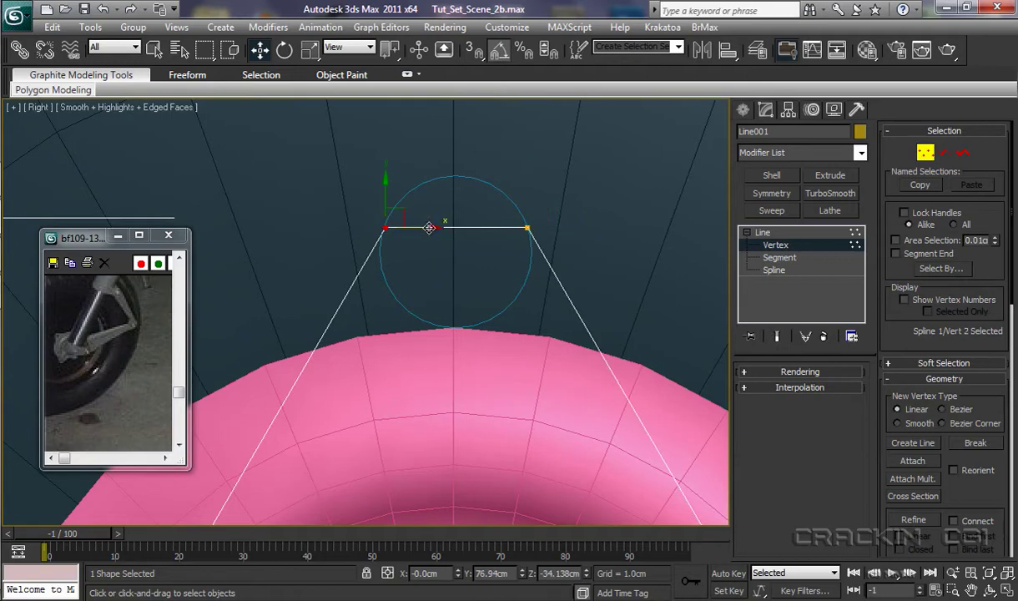
left_click_drag(417, 227, 428, 230)
Nudge the outline's two vertices at the lower-right circle, one horizontally and one vertically, onto the circle's edge.
middle_click_drag(444, 350, 447, 198)
mouse_move(536, 402)
middle_mouse_down()
mouse_move(371, 258)
mouse_move(317, 233)
middle_mouse_up()
middle_click_drag(569, 448, 315, 228)
middle_click_drag(415, 468, 387, 239)
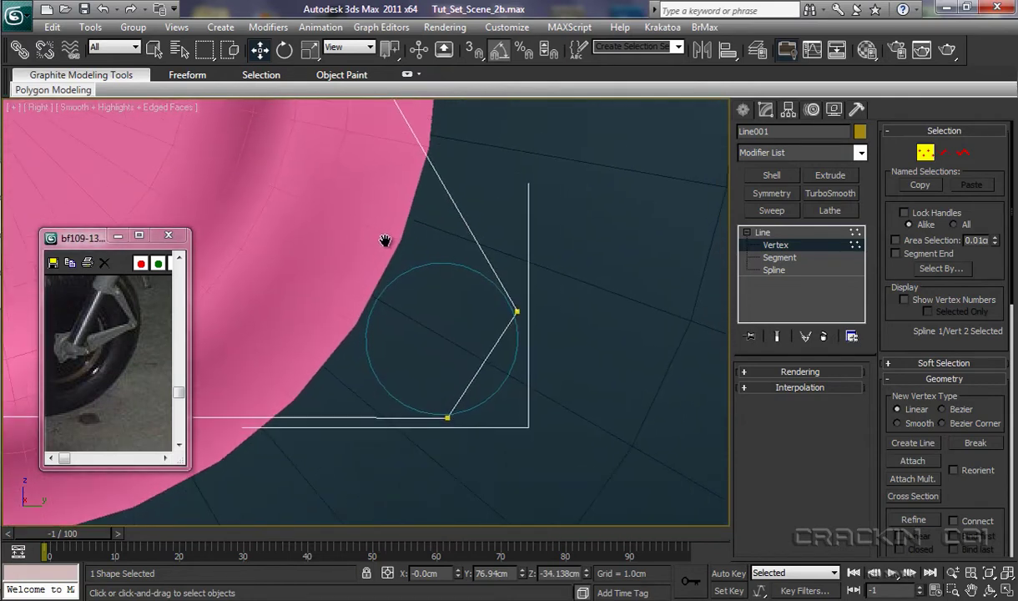
left_click(515, 313)
mouse_move(557, 315)
left_mouse_down()
mouse_move(531, 316)
mouse_move(553, 316)
left_mouse_up()
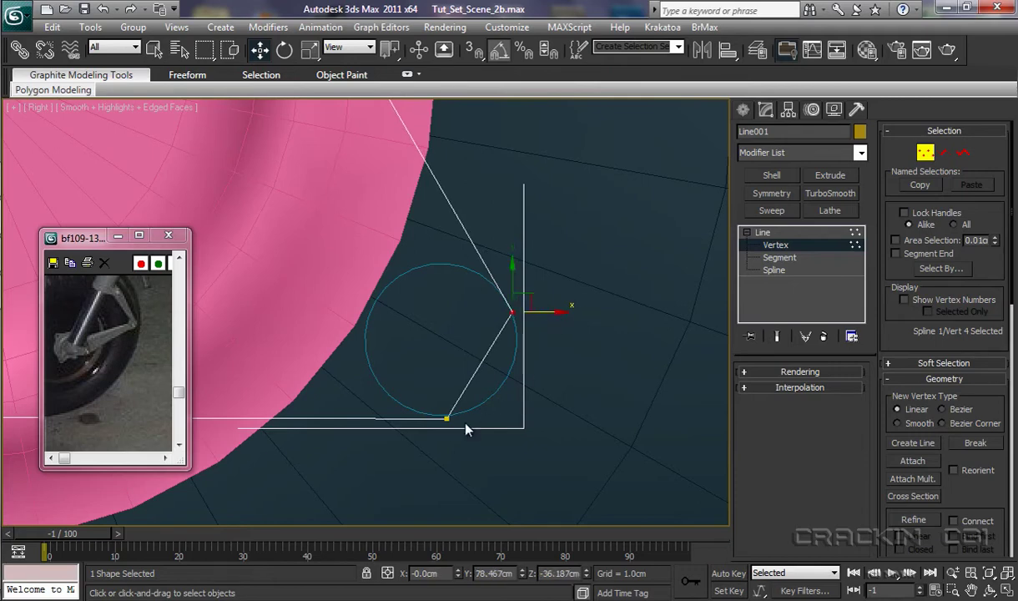
left_click(445, 418)
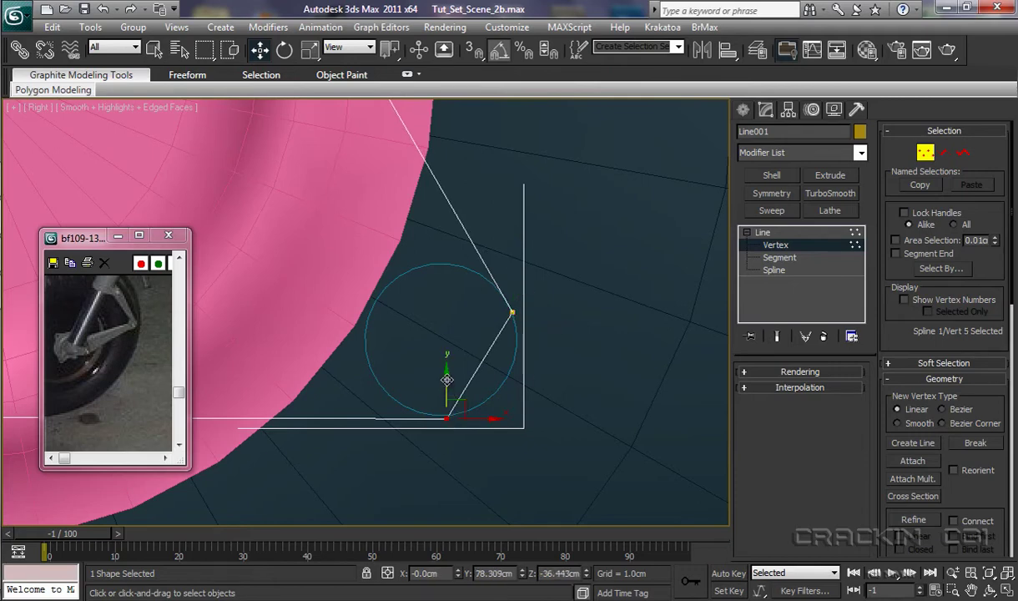
left_click_drag(447, 372, 446, 375)
Raise the outline's bottom vertex at the lower-left circle by about 0.01 cm onto the circle's edge, then clear the vertex selection.
middle_click_drag(416, 404, 763, 419)
middle_click_drag(394, 398, 696, 401)
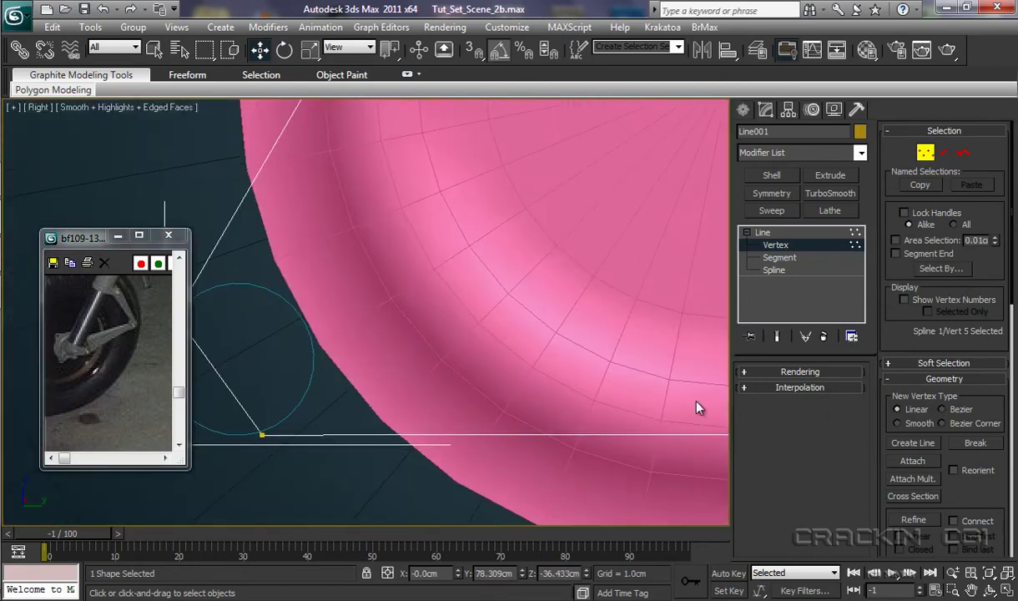
middle_click_drag(475, 403, 605, 378)
left_click(392, 408)
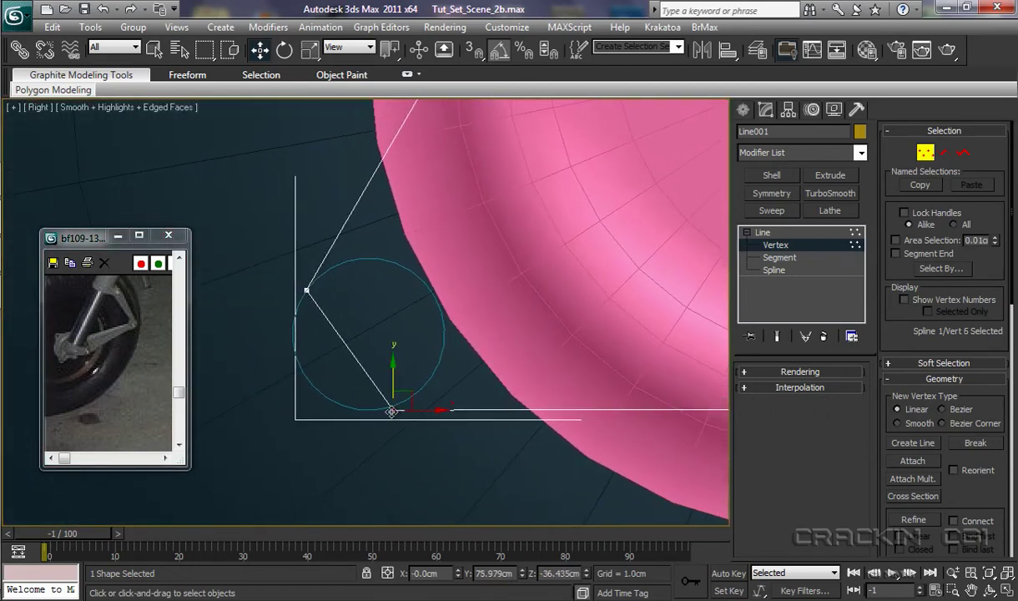
left_click_drag(391, 356, 392, 364)
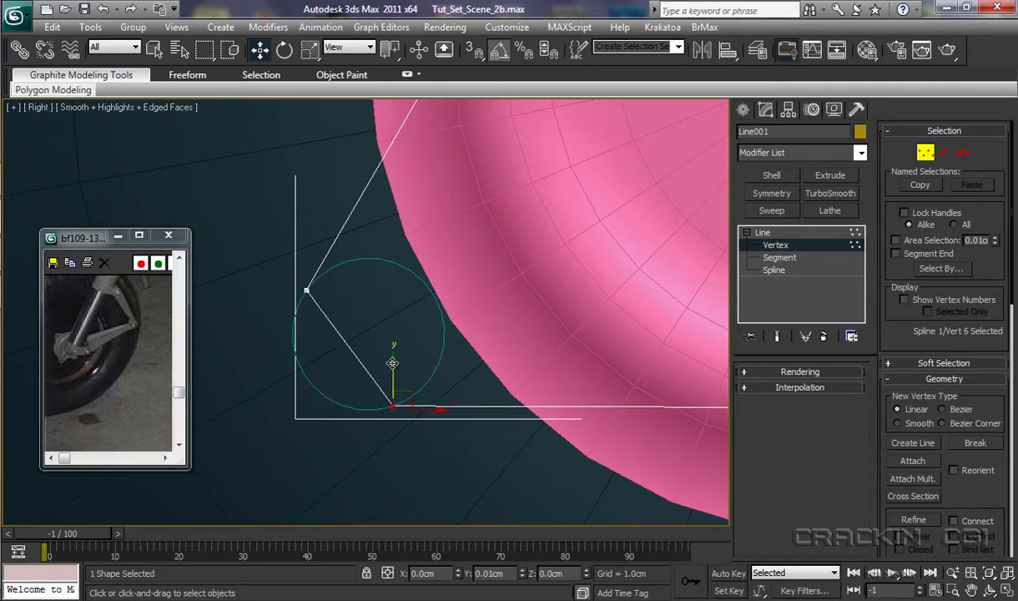
left_click(306, 290)
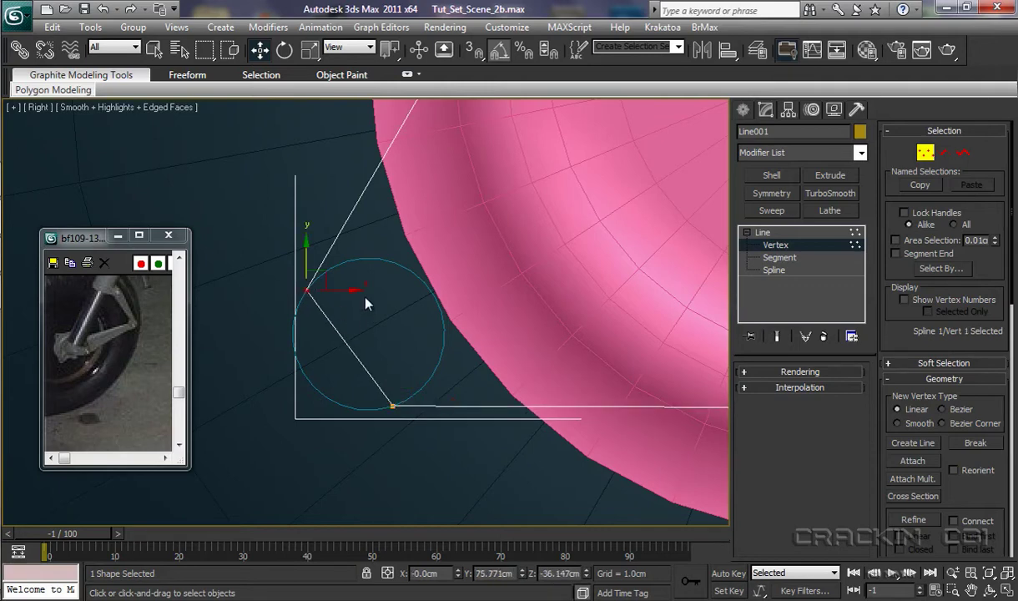
left_click(518, 392)
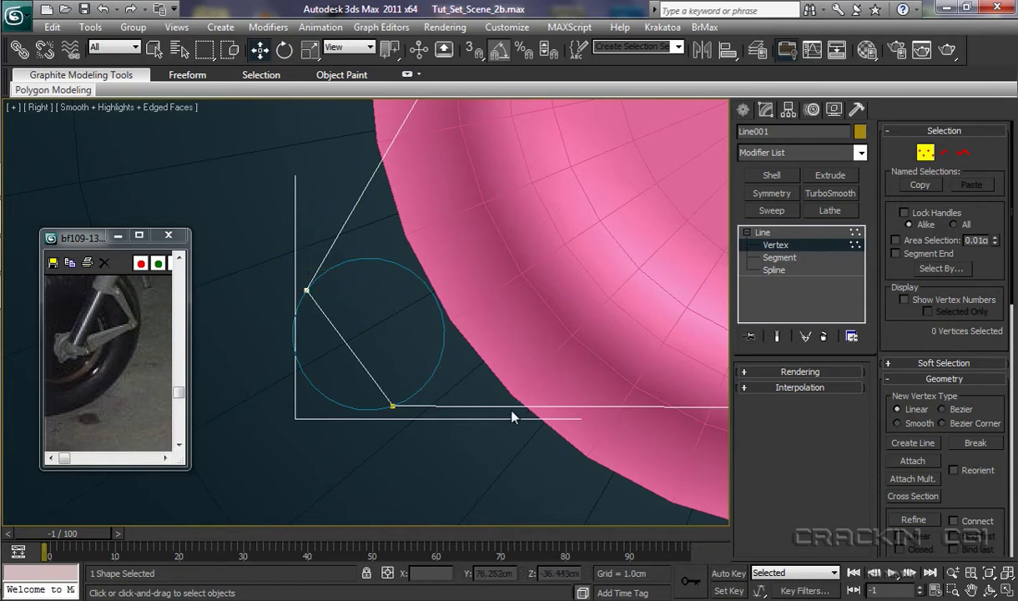
Leave vertex level and attach Circle002, Circle003 and Circle004 to the outline with Attach Multiple.
middle_click_drag(513, 345, 473, 343)
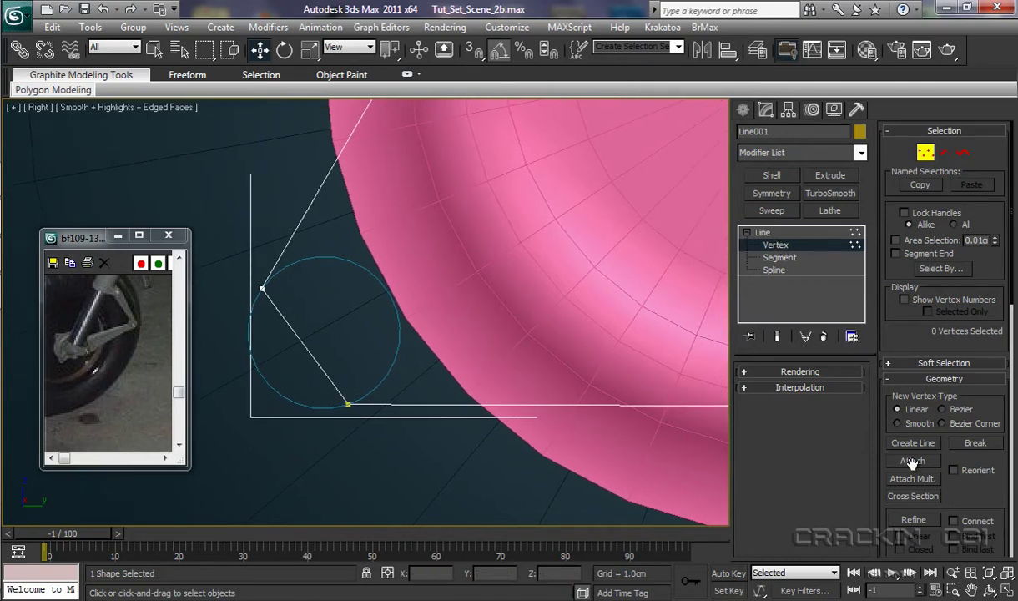
left_click(769, 234)
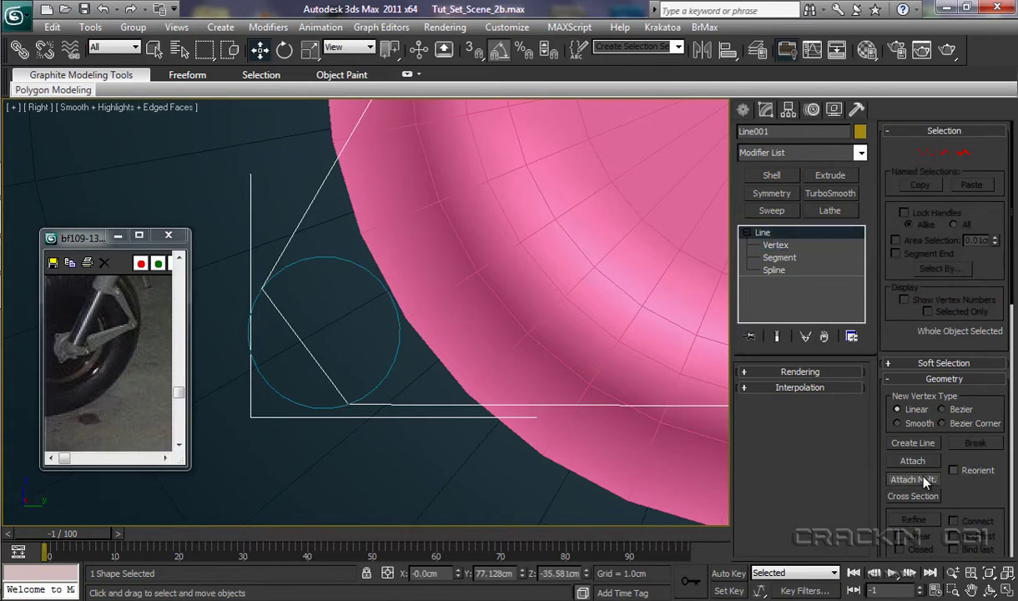
left_click(921, 478)
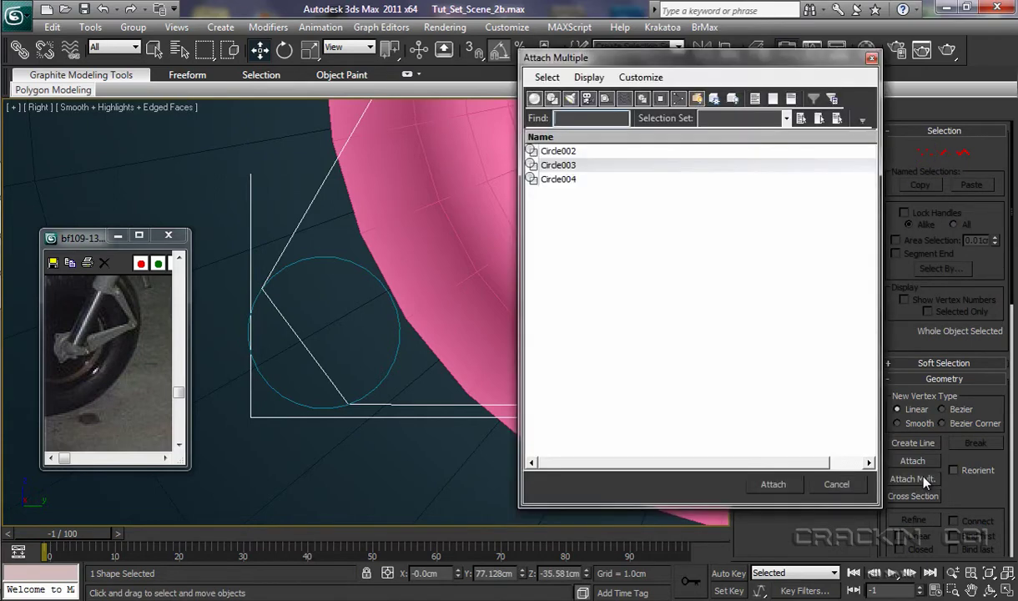
left_click(560, 153)
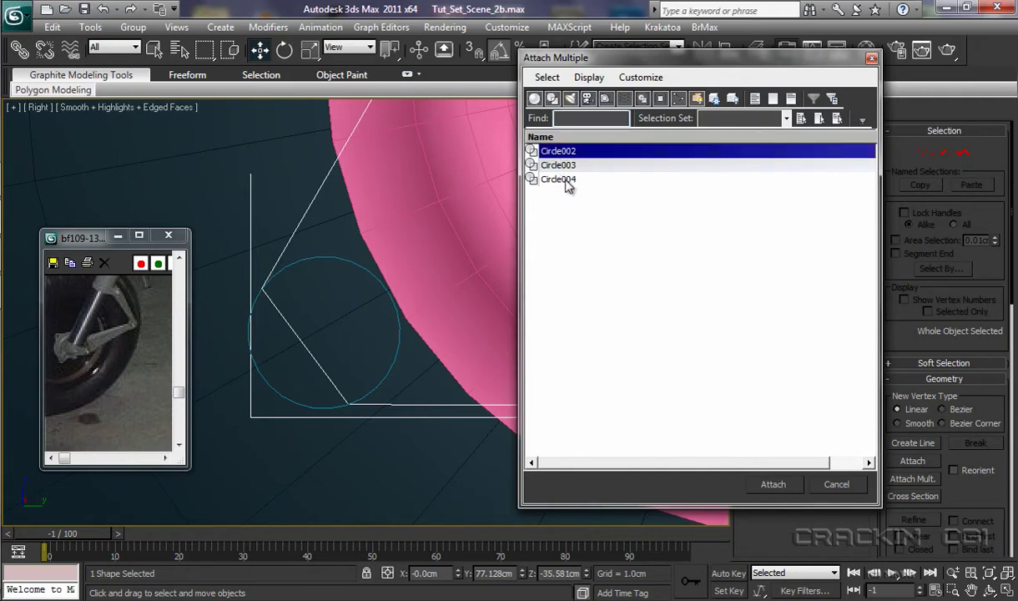
left_click(567, 181, "shift")
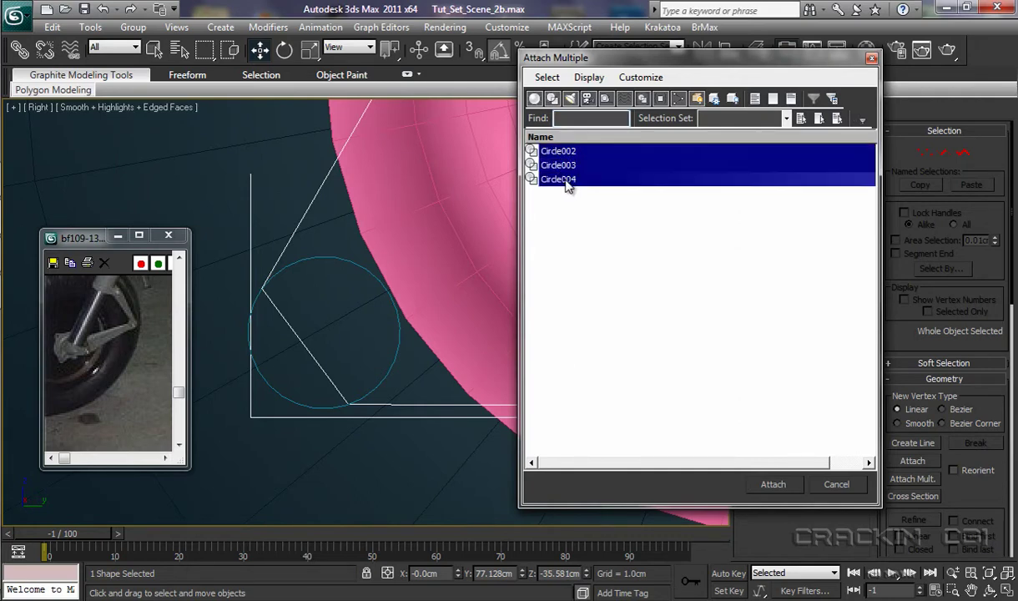
left_click(766, 485)
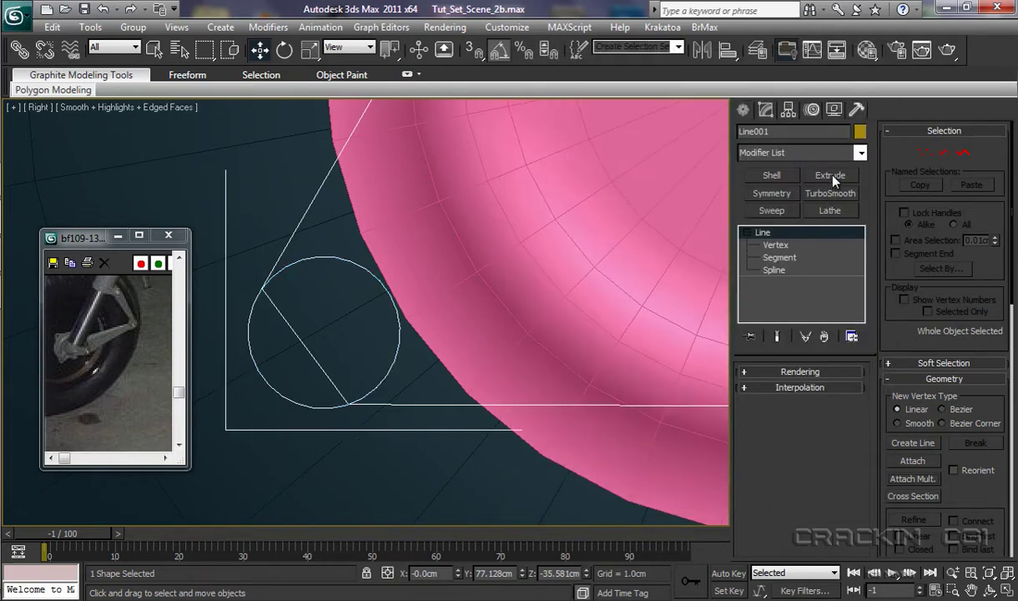
Apply an Extrude modifier to the combined outline and circles.
scroll(521, 298, "down", 4)
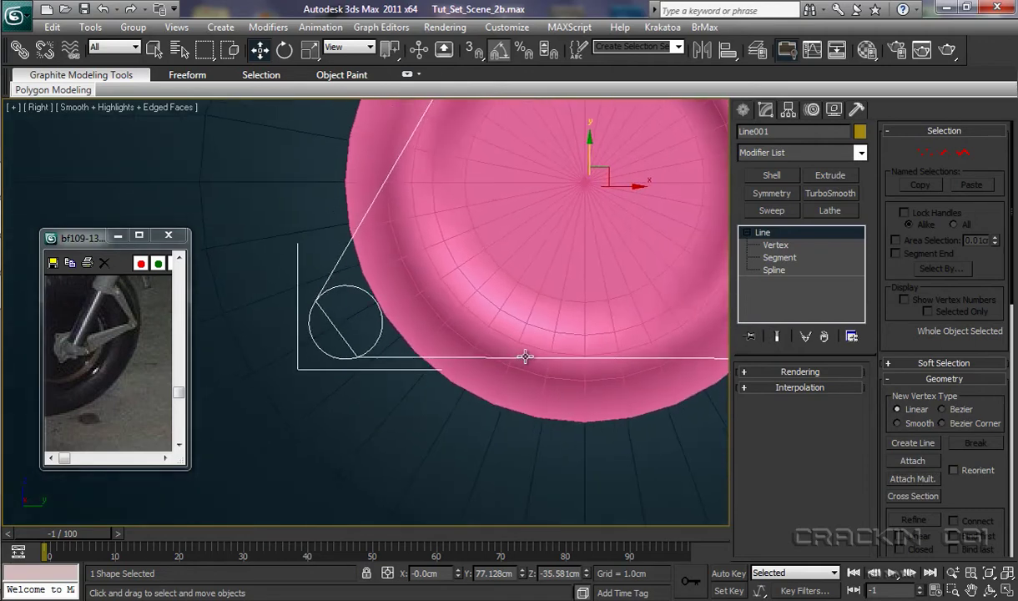
scroll(525, 359, "down", 4)
middle_click_drag(560, 338, 535, 419)
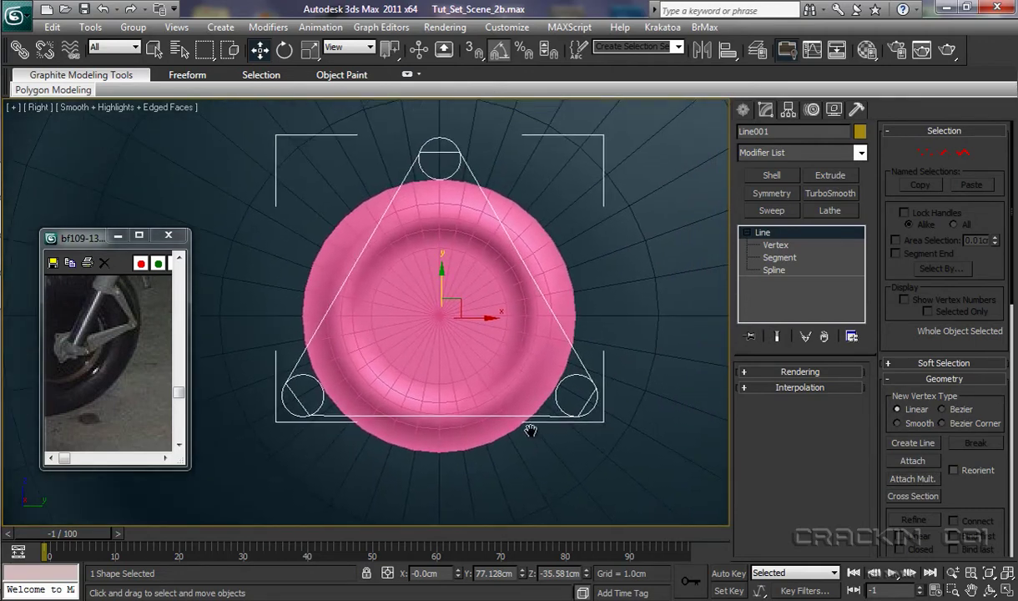
left_click(838, 177)
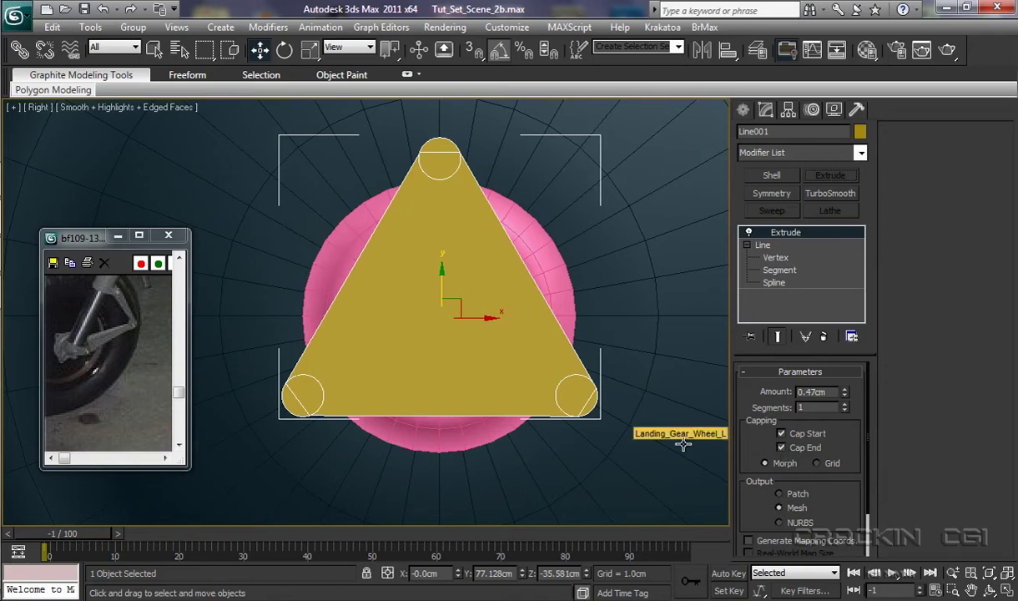
Reduce the extrusion amount of the three-cornered outline to 0.17 cm.
key("p")
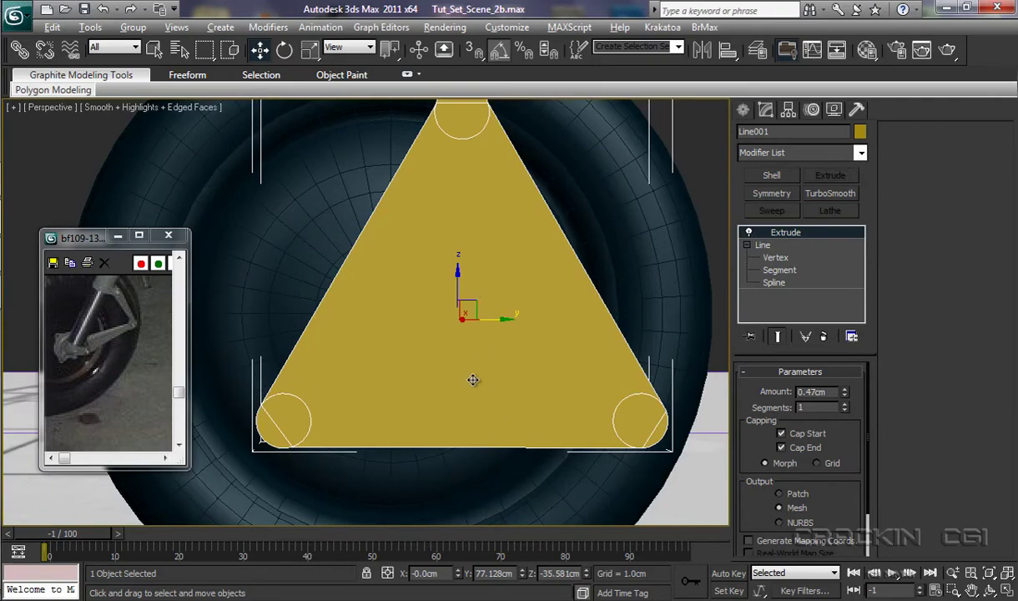
middle_click_drag(473, 377, 575, 401, "alt")
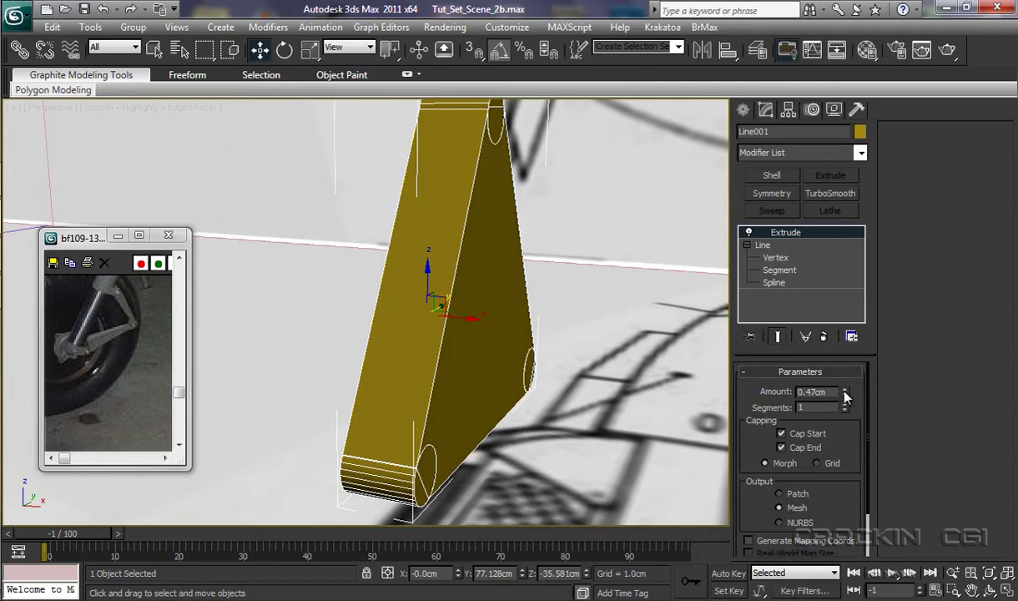
left_click_drag(845, 395, 843, 393)
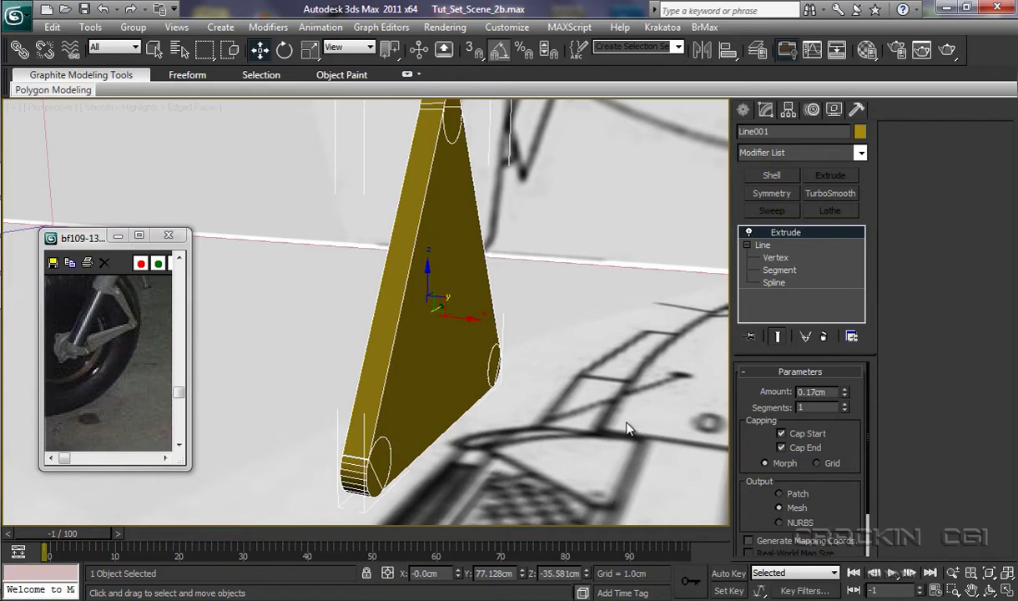
Move the extruded three-cornered piece along X onto the wheel's round hub, to about X -15.6 cm.
middle_click_drag(627, 426, 626, 488, "ctrl+alt")
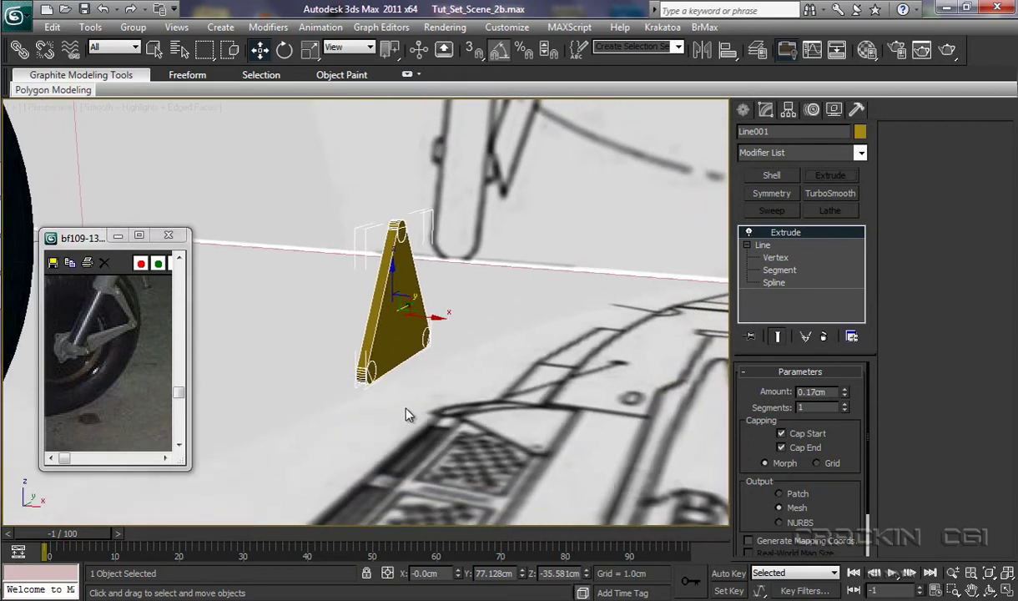
middle_click_drag(422, 415, 687, 296, "alt")
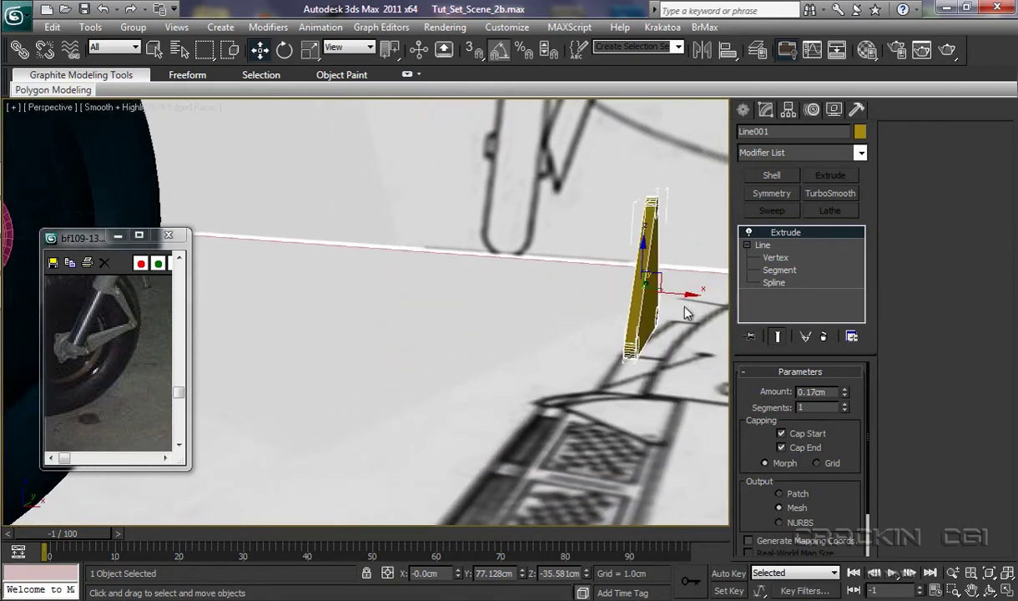
left_click_drag(688, 295, 96, 254)
middle_click_drag(333, 337, 717, 350)
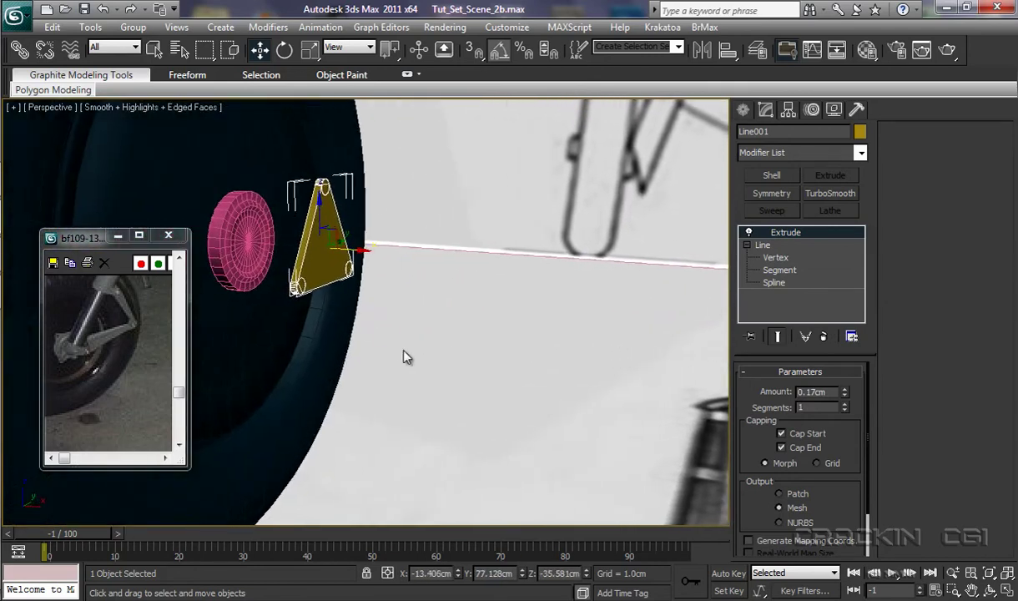
middle_click_drag(384, 333, 551, 351)
left_click_drag(440, 247, 371, 248)
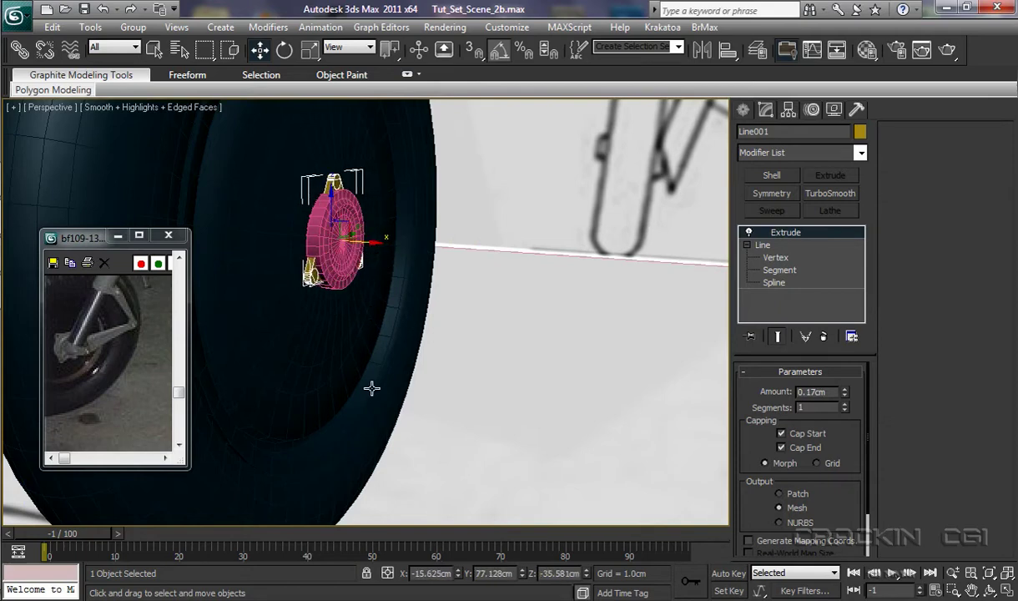
Nudge the three-cornered piece slightly deeper behind the hub's front face along X, to about X -15.67 cm.
middle_click_drag(371, 386, 515, 427)
scroll(491, 432, "up", 3)
scroll(496, 433, "up", 1)
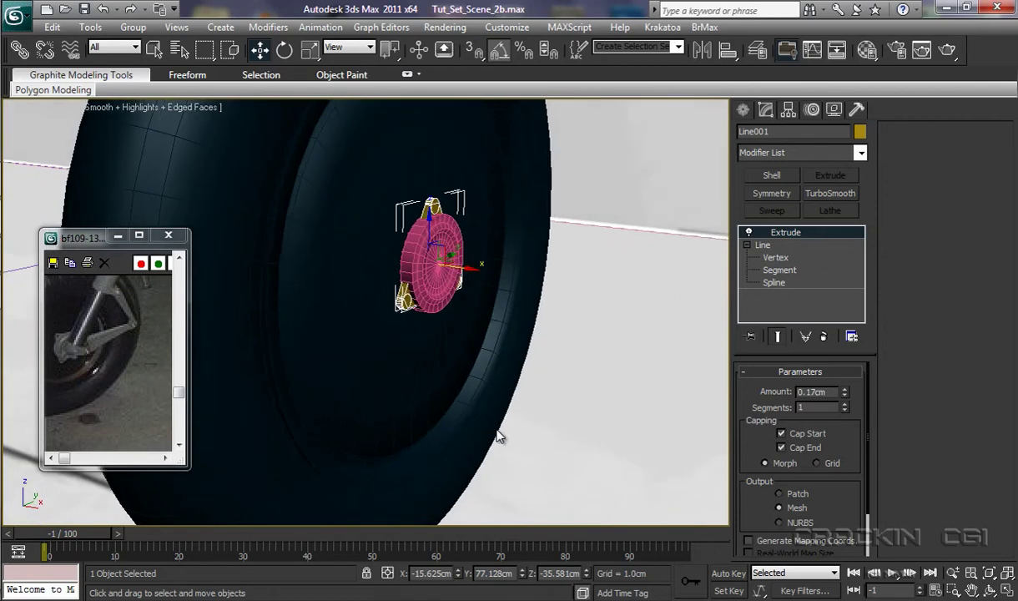
scroll(479, 373, "up", 4)
scroll(470, 310, "up", 1)
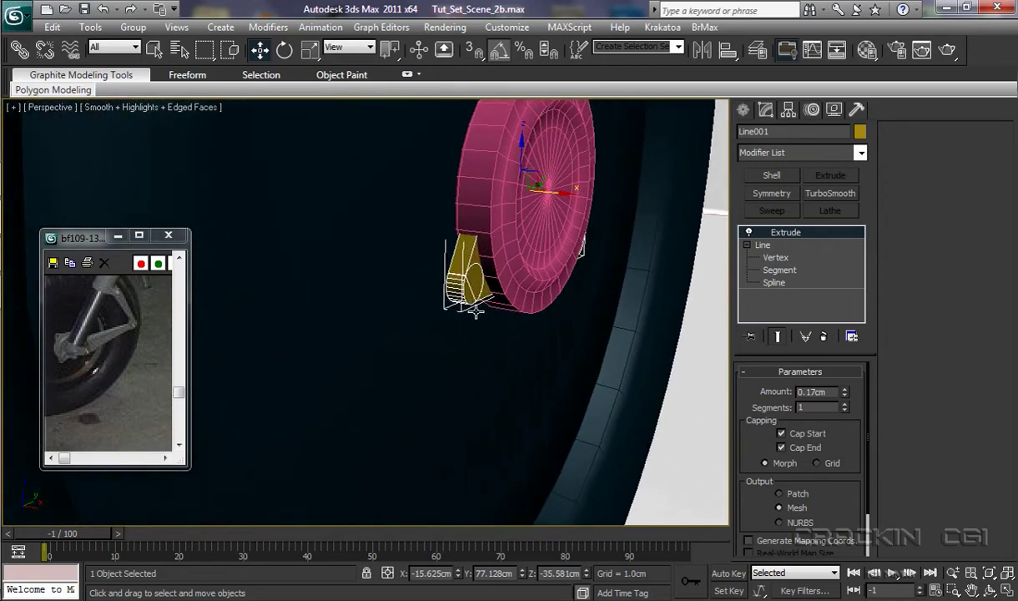
middle_click_drag(517, 398, 472, 502)
middle_click_drag(545, 365, 499, 433, "alt")
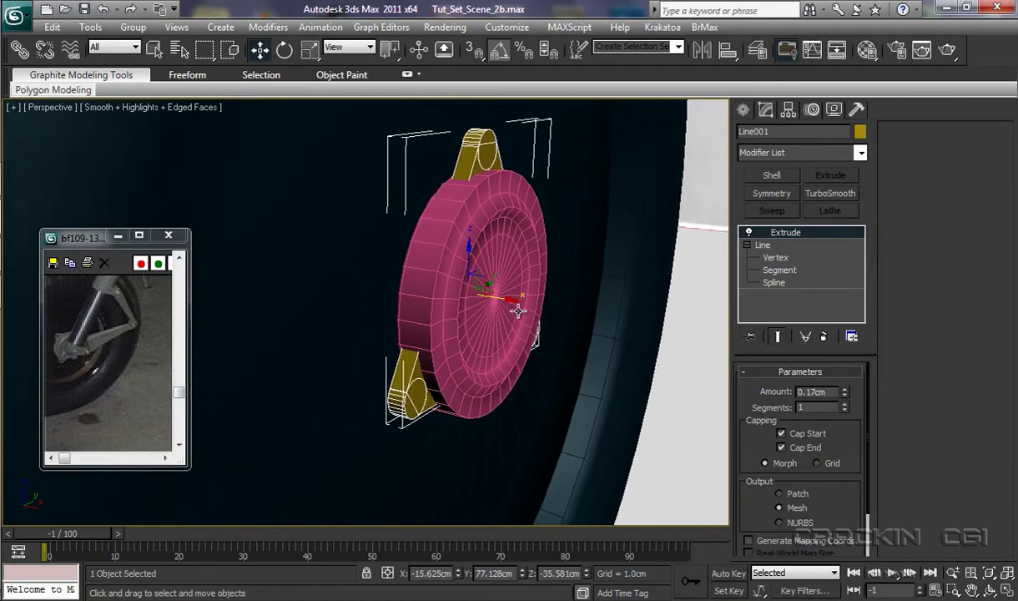
left_click_drag(512, 301, 508, 302)
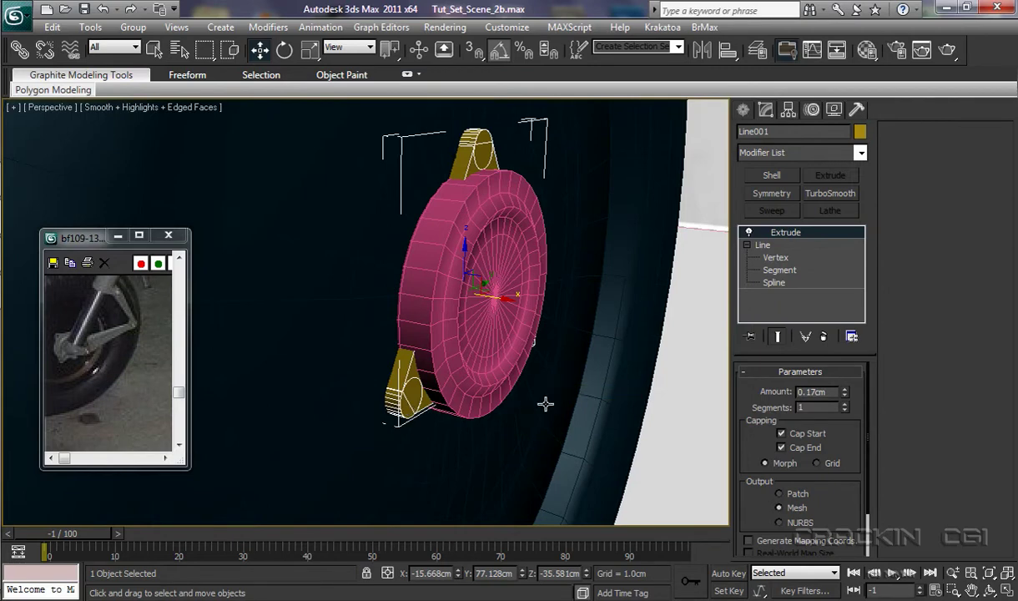
Convert the extruded three-cornered piece to an Editable Poly.
middle_click_drag(545, 403, 515, 390, "alt")
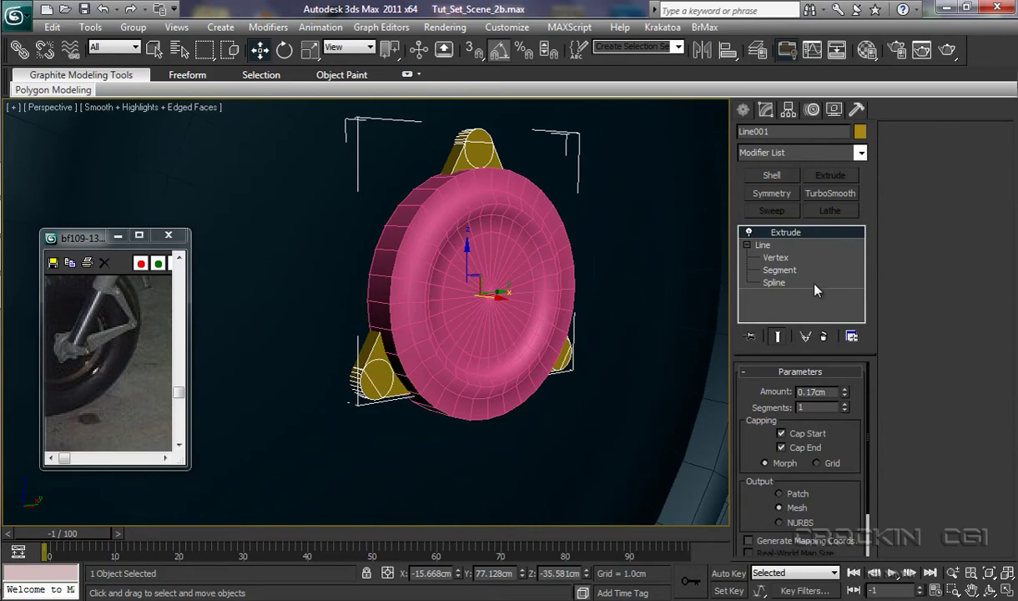
right_click(385, 375)
mouse_move(405, 512)
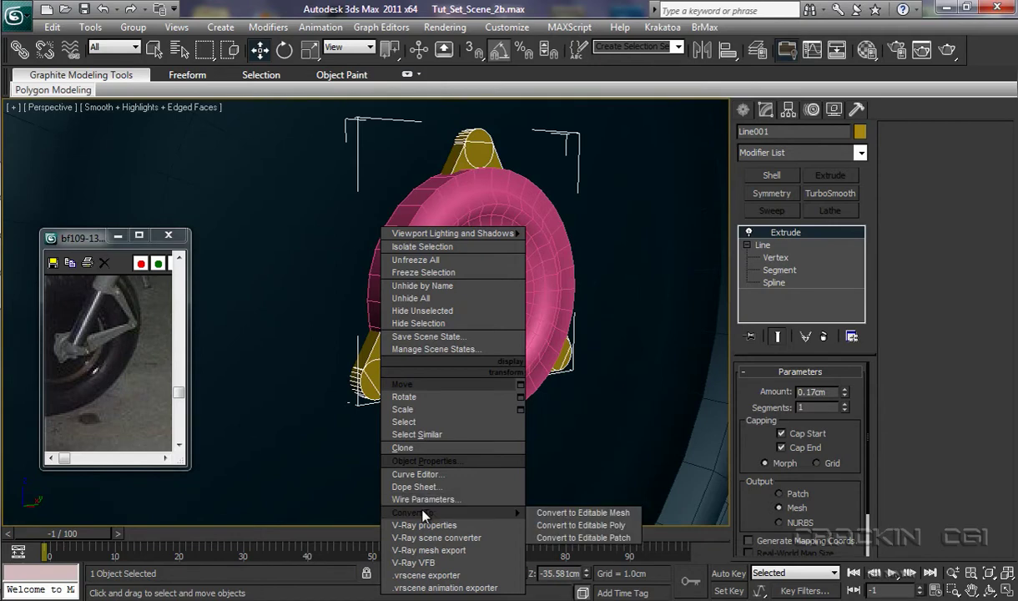
left_click(556, 525)
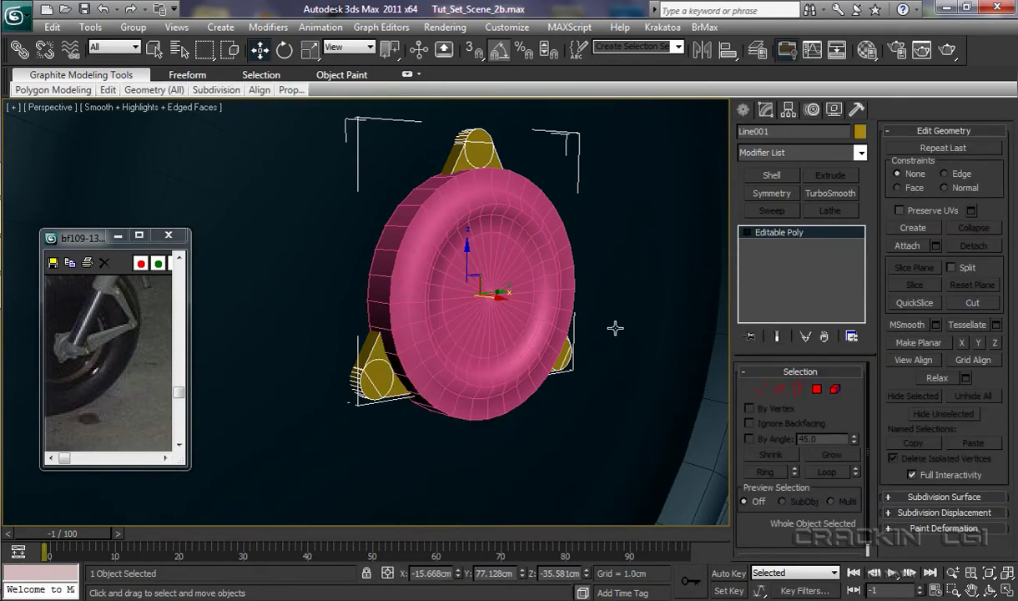
Attach the three-cornered piece to the round hub cylinder.
left_click(554, 233)
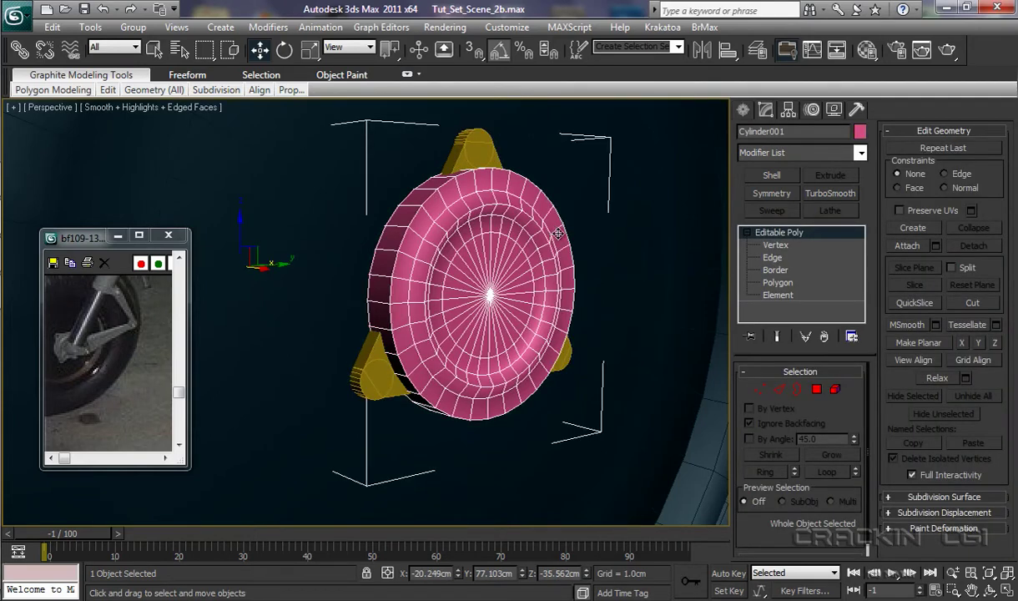
left_click(909, 247)
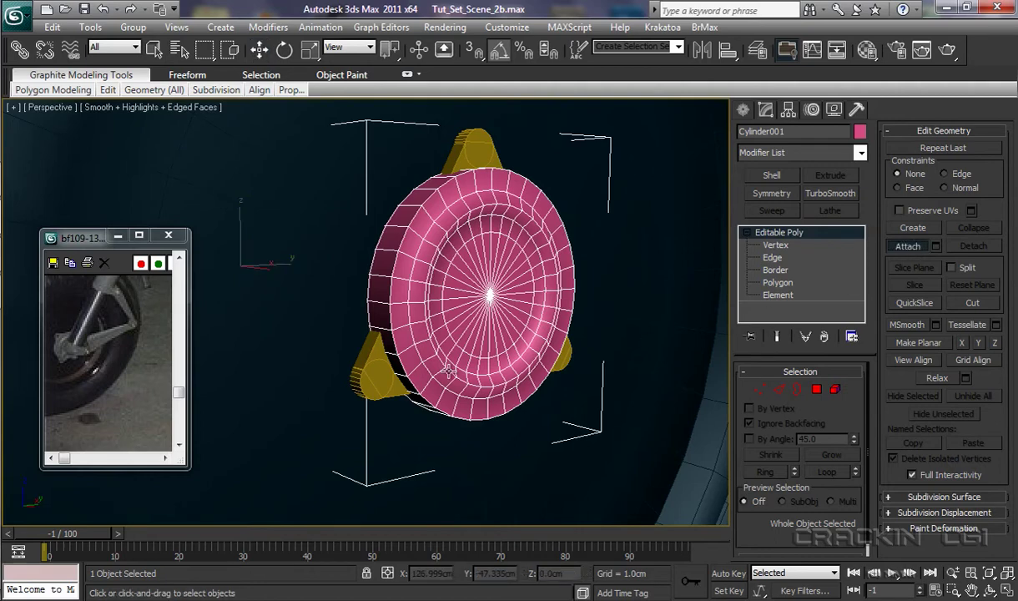
left_click(365, 367)
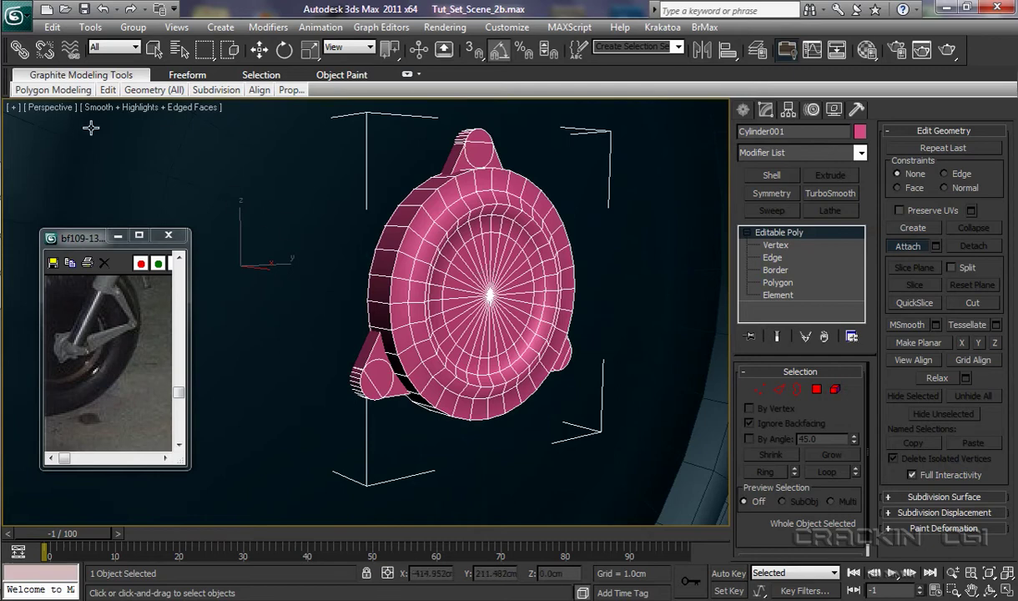
In the Right view, create a cylinder centred on the hub's upper corner circle, about 0.16 cm in radius and 0.05 cm high.
left_click(65, 108)
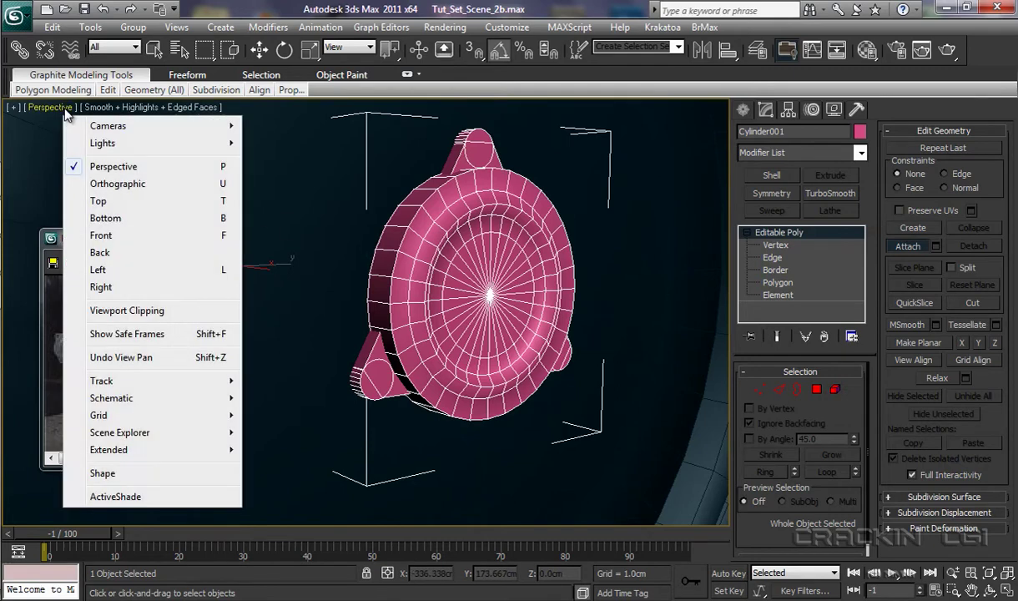
left_click(108, 286)
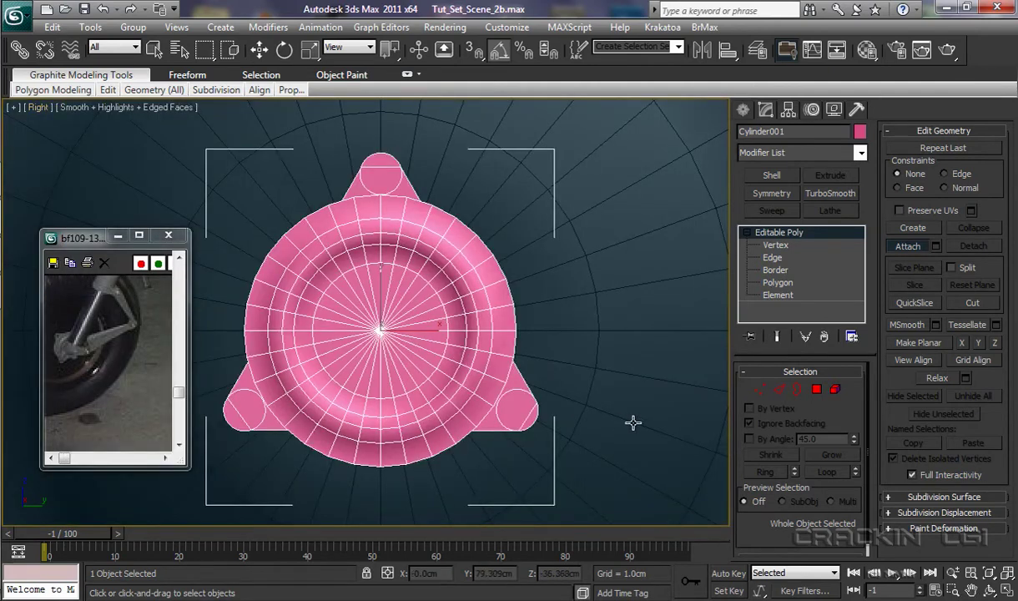
middle_click_drag(509, 367, 613, 380)
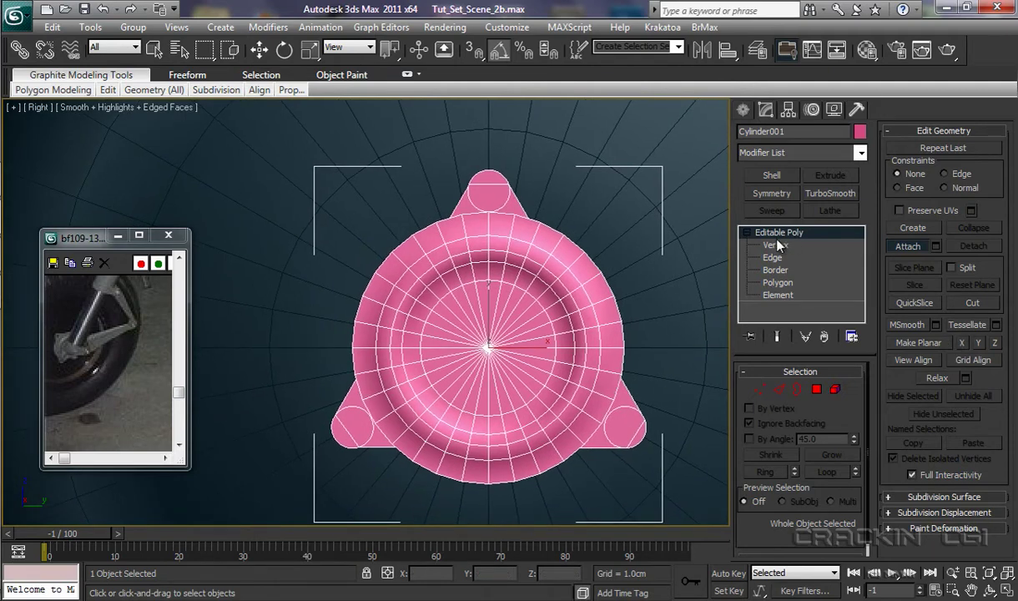
left_click(743, 110)
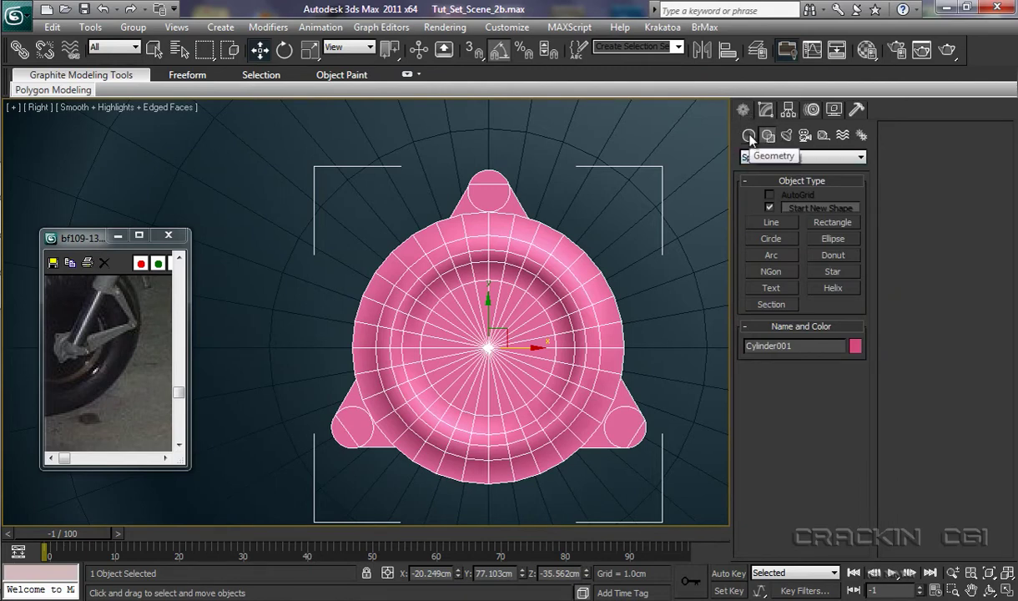
left_click(749, 136)
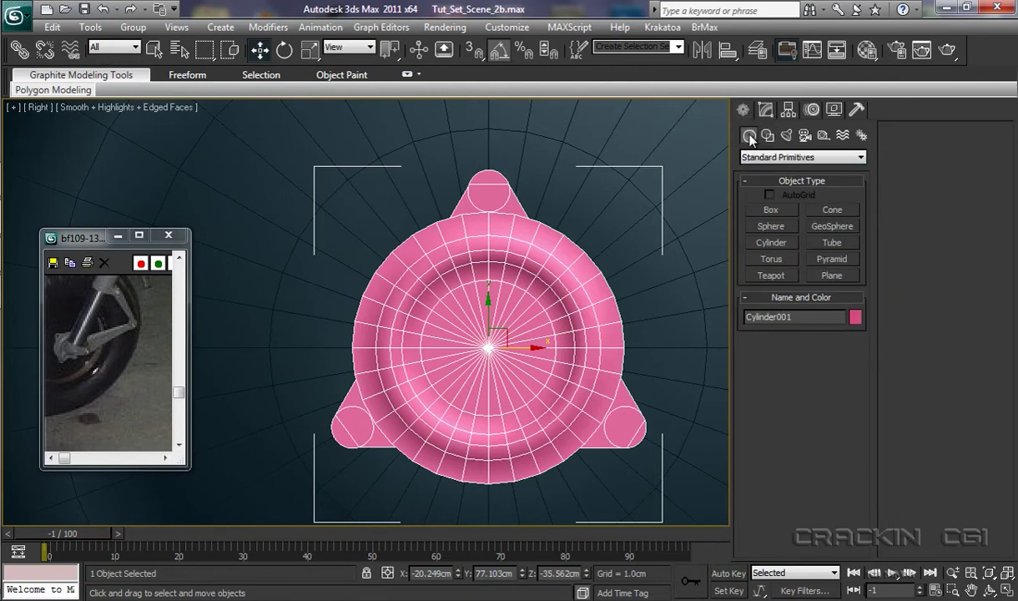
left_click(771, 243)
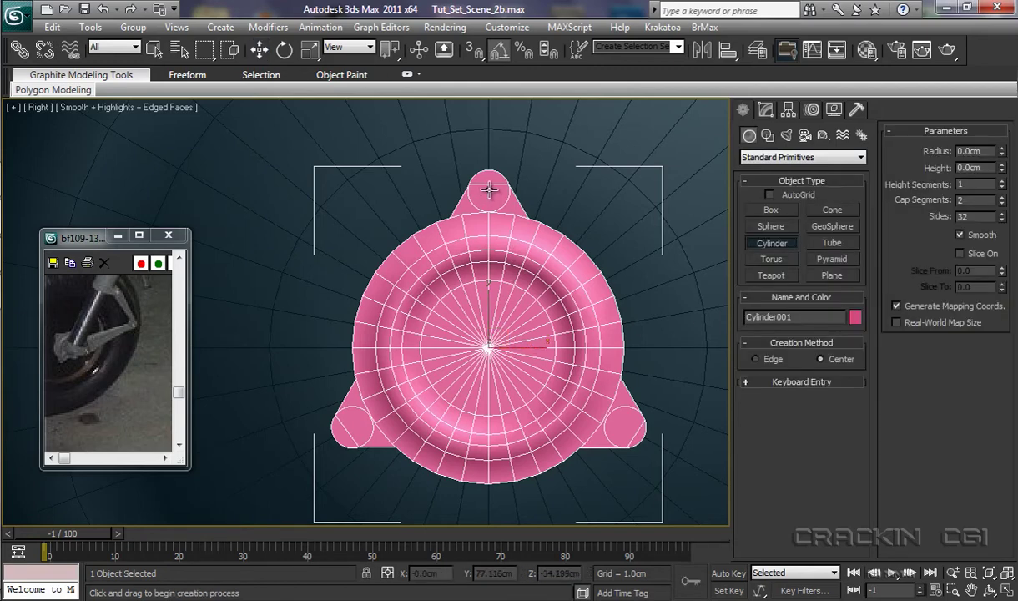
left_click_drag(489, 190, 503, 200)
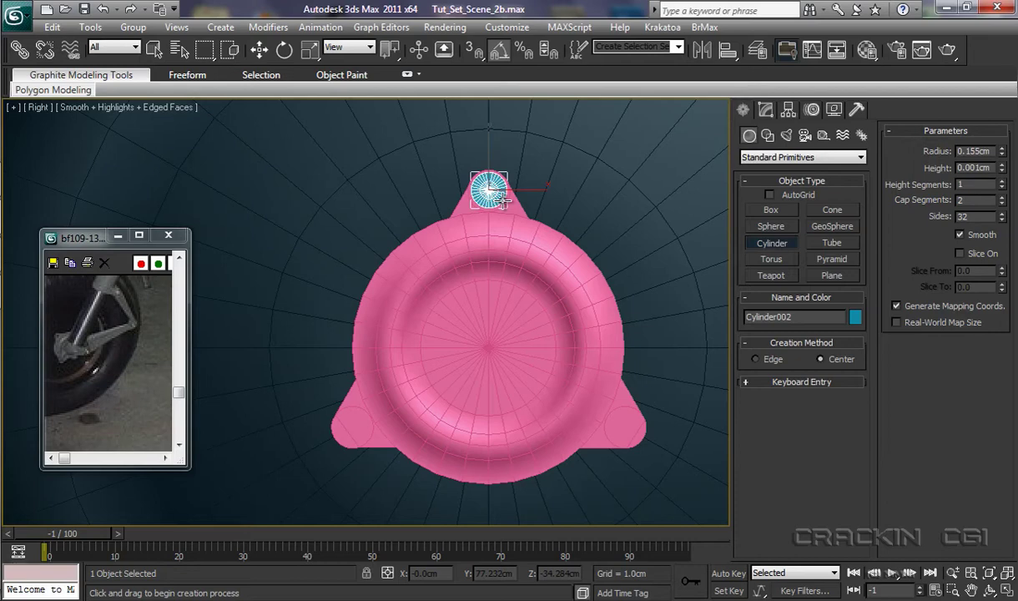
left_click_drag(504, 201, 504, 201)
left_click(489, 191)
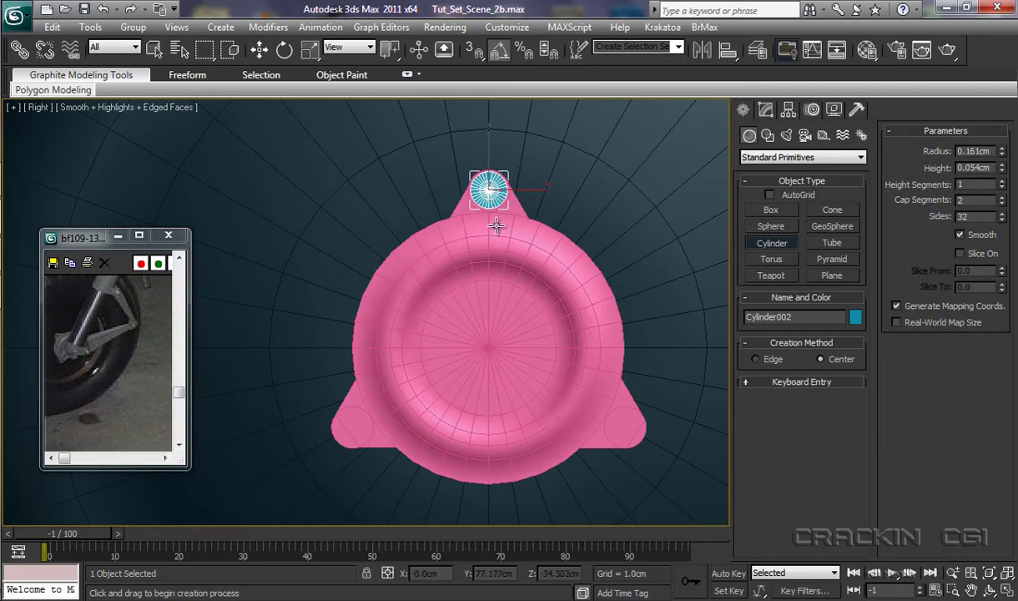
Give the new cylinder 6 sides and 1 cap segment, and convert it to an Editable Poly.
double_click(981, 218)
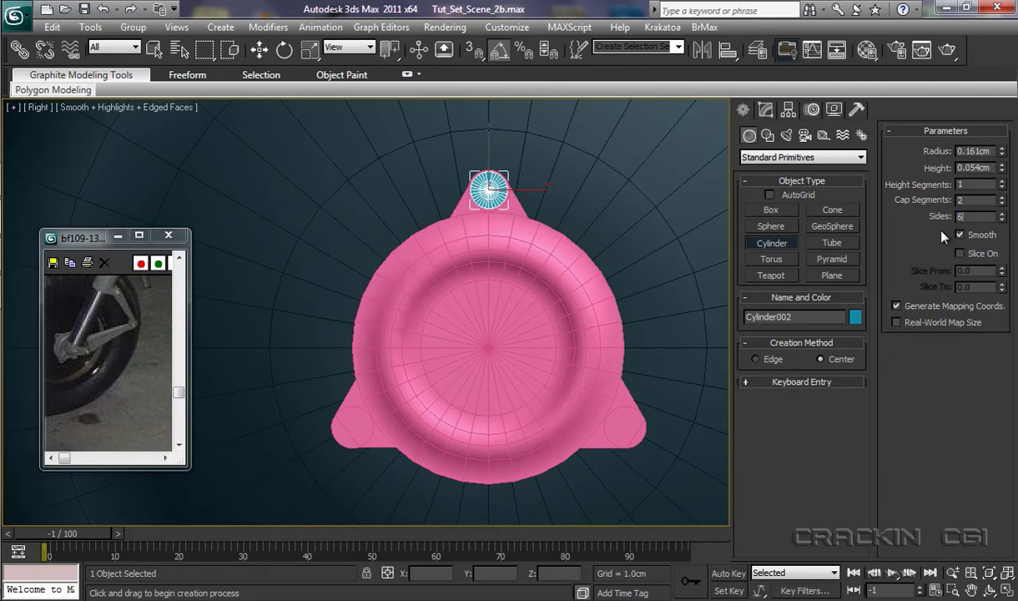
left_click(1002, 203)
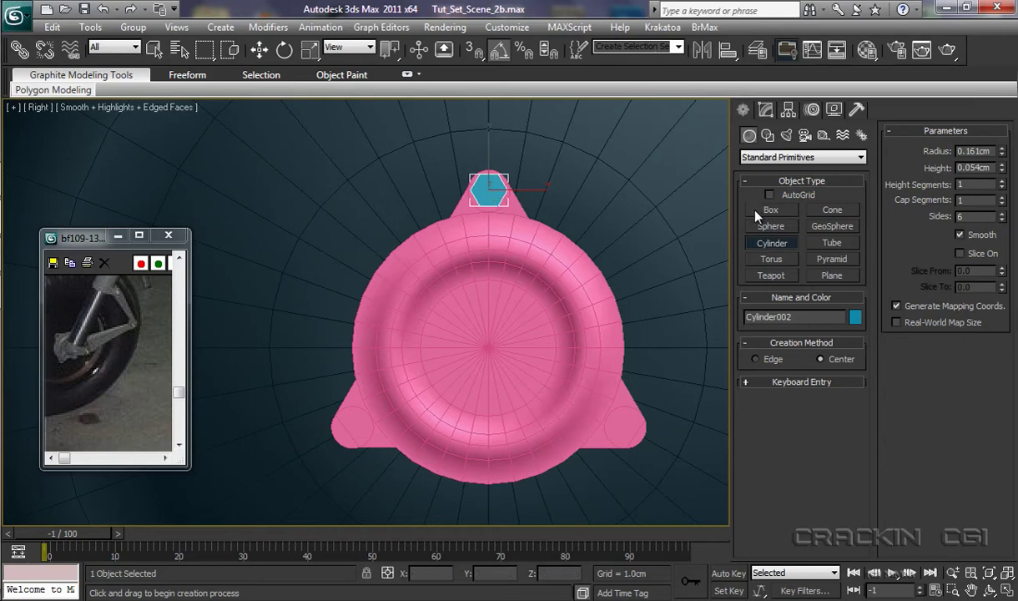
key("w")
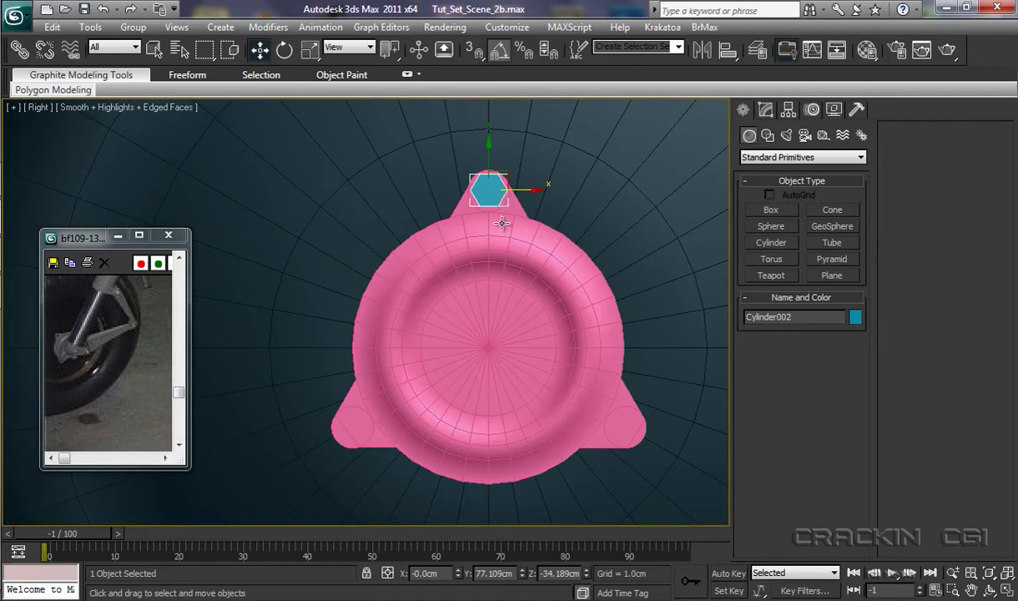
right_click(494, 200)
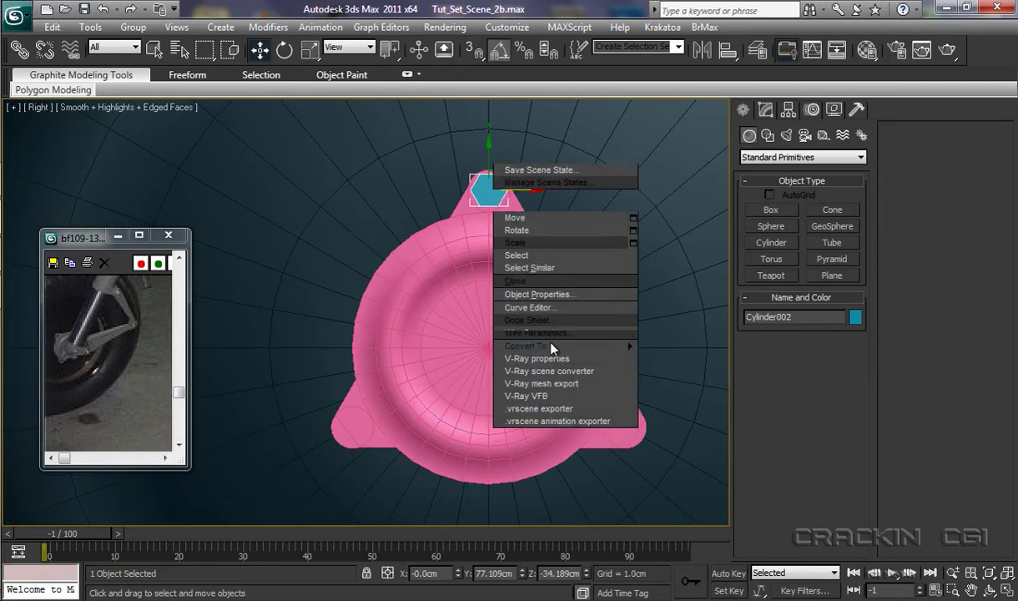
mouse_move(555, 346)
left_click(657, 359)
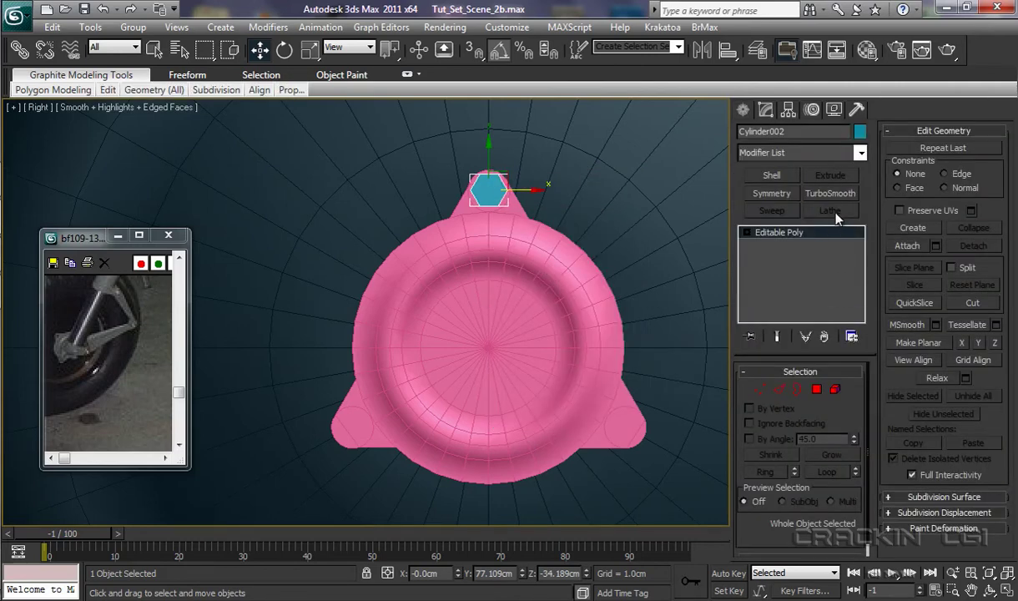
Create a sphere with a radius of about 0.13 cm at the centre of the hexagonal bolt head.
left_click(742, 109)
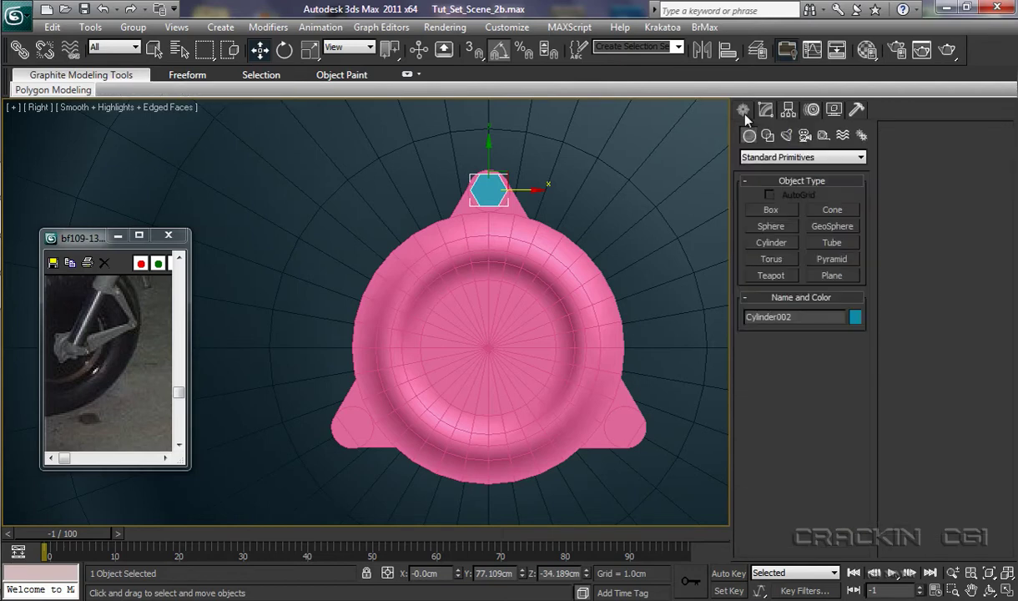
left_click(782, 226)
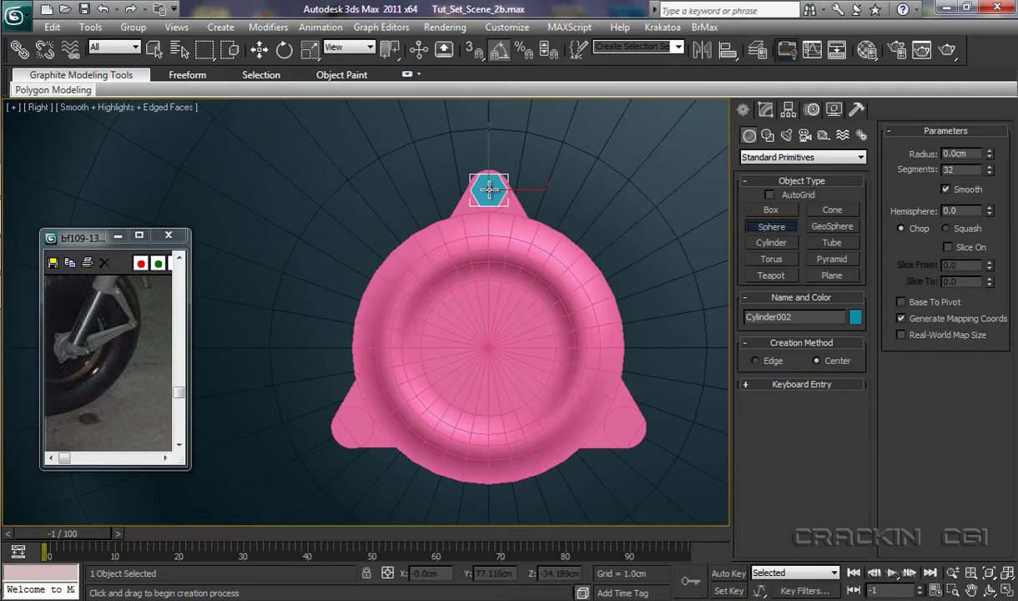
left_click_drag(489, 190, 503, 198)
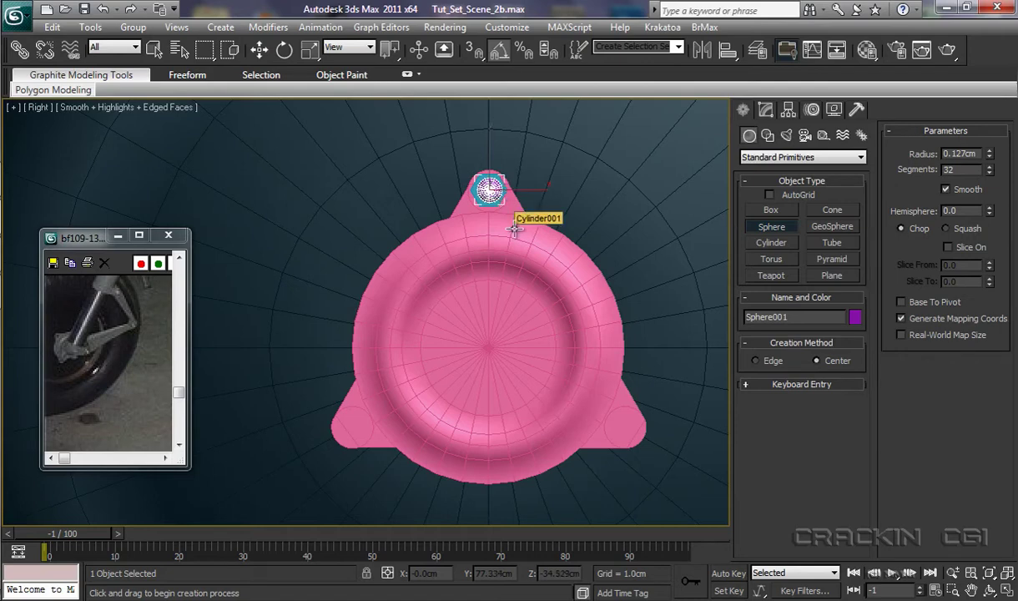
key("p")
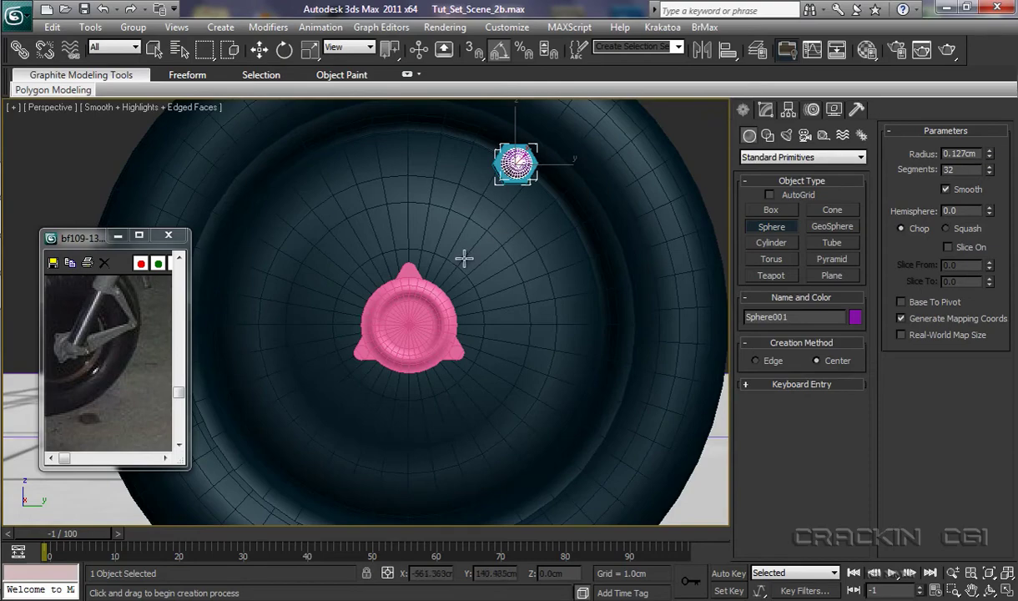
middle_click_drag(475, 265, 443, 465, "alt")
middle_click_drag(555, 338, 548, 377)
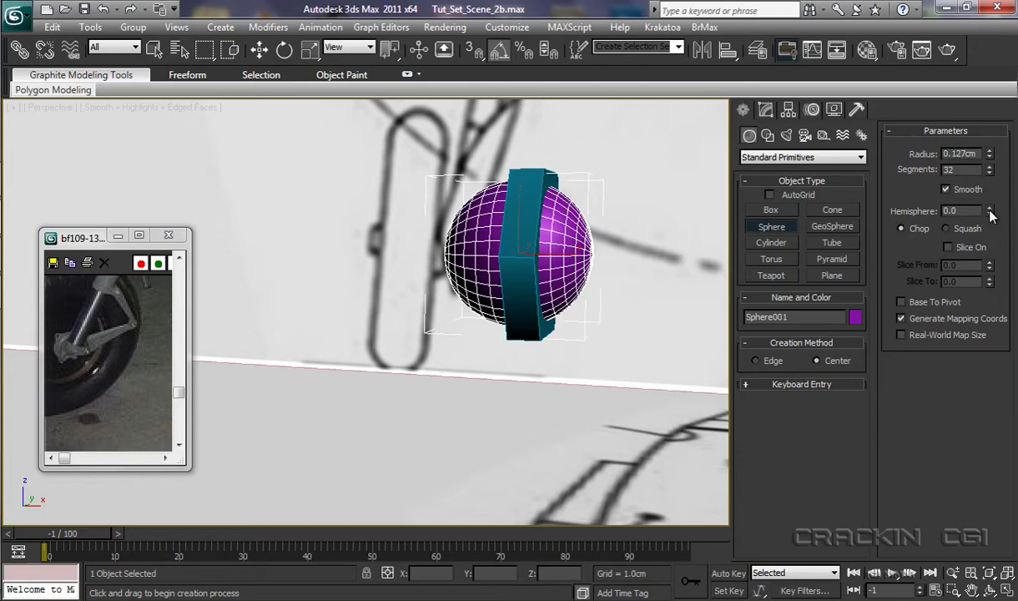
Set the sphere's Hemisphere value to about 0.635, leaving only a dome on the face of the hexagonal bolt head.
left_click_drag(991, 215, 990, 110)
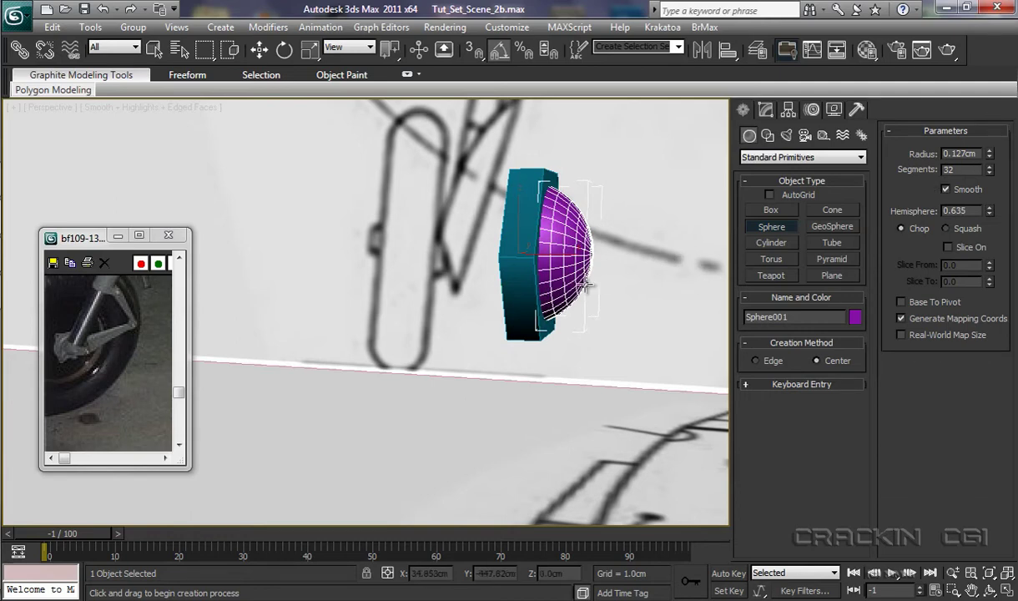
left_click(506, 259)
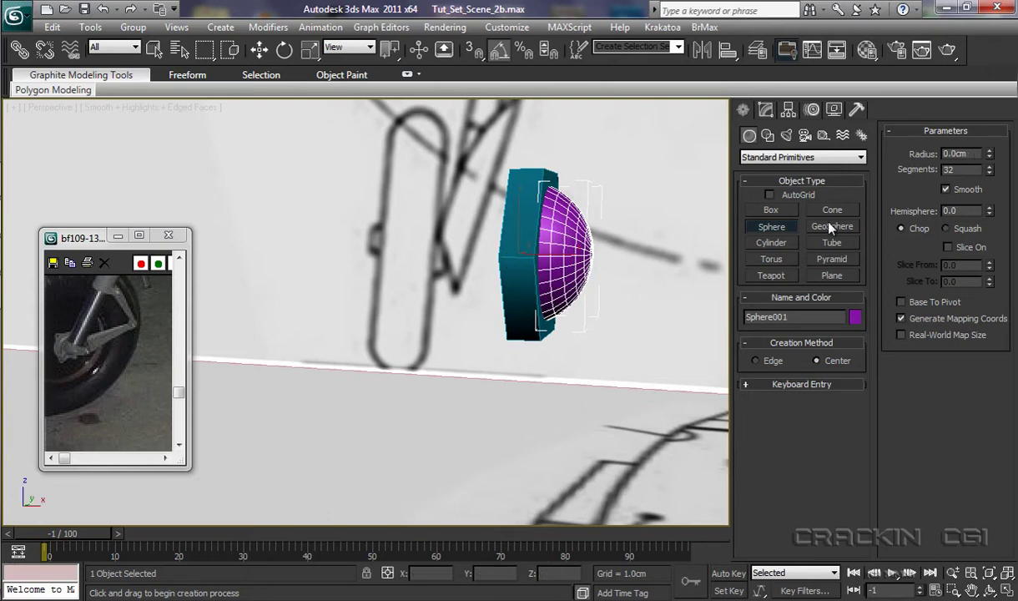
left_click(766, 111)
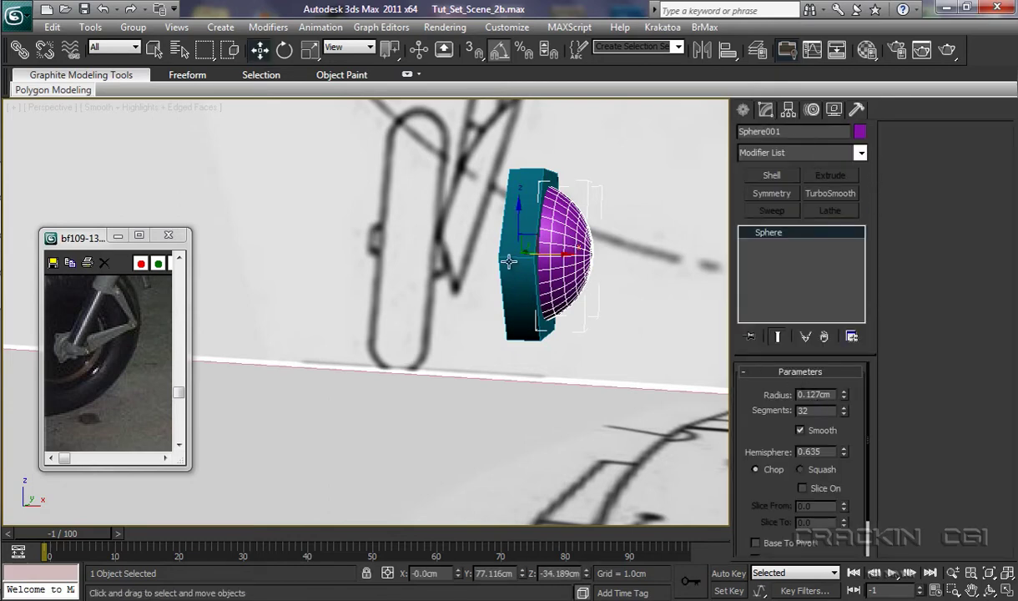
Attach the dome to the hexagonal cylinder as one Editable Poly object.
left_click(513, 339)
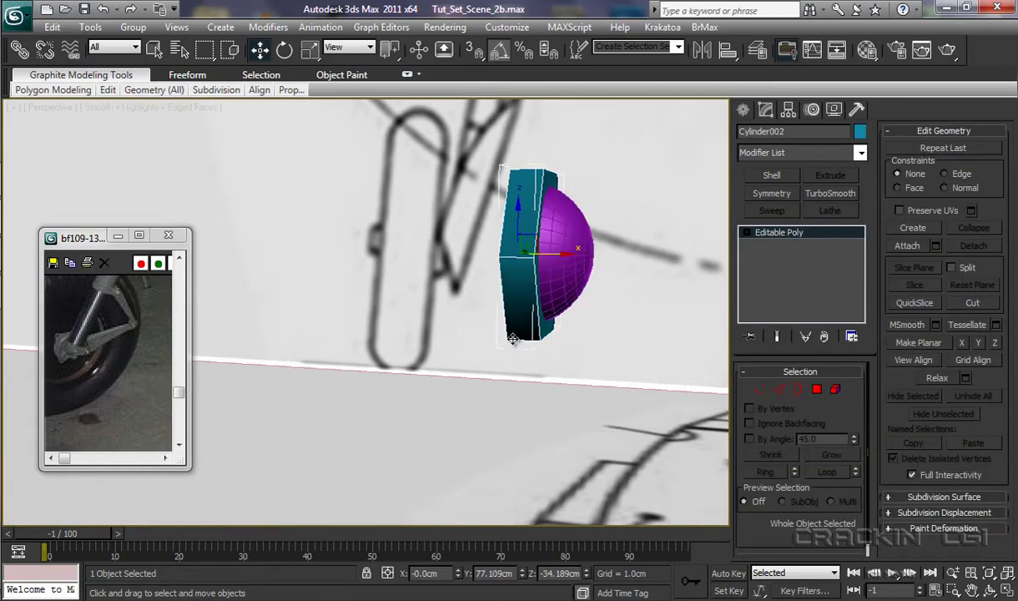
left_click(908, 246)
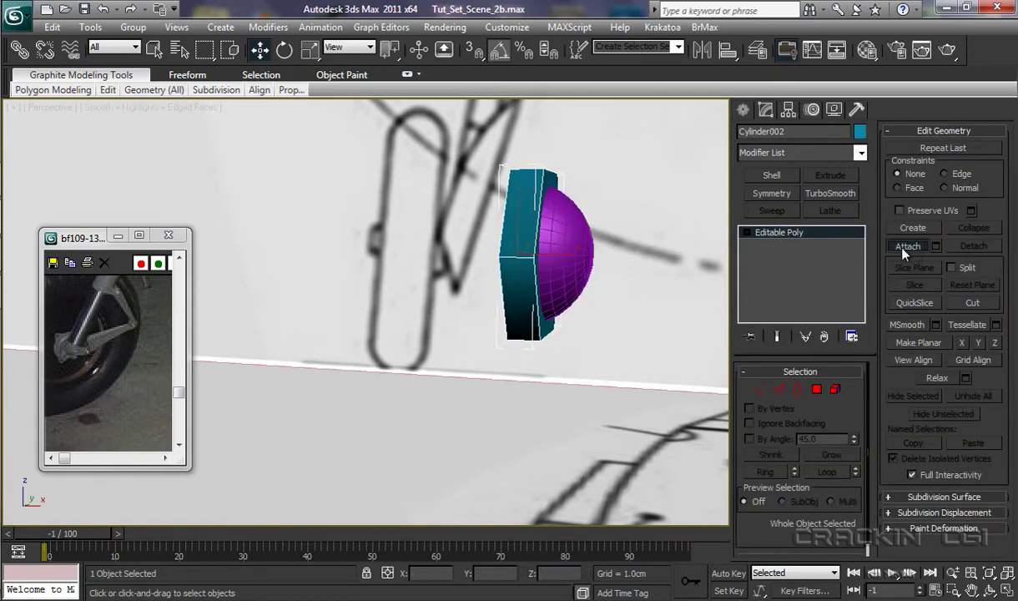
left_click(586, 241)
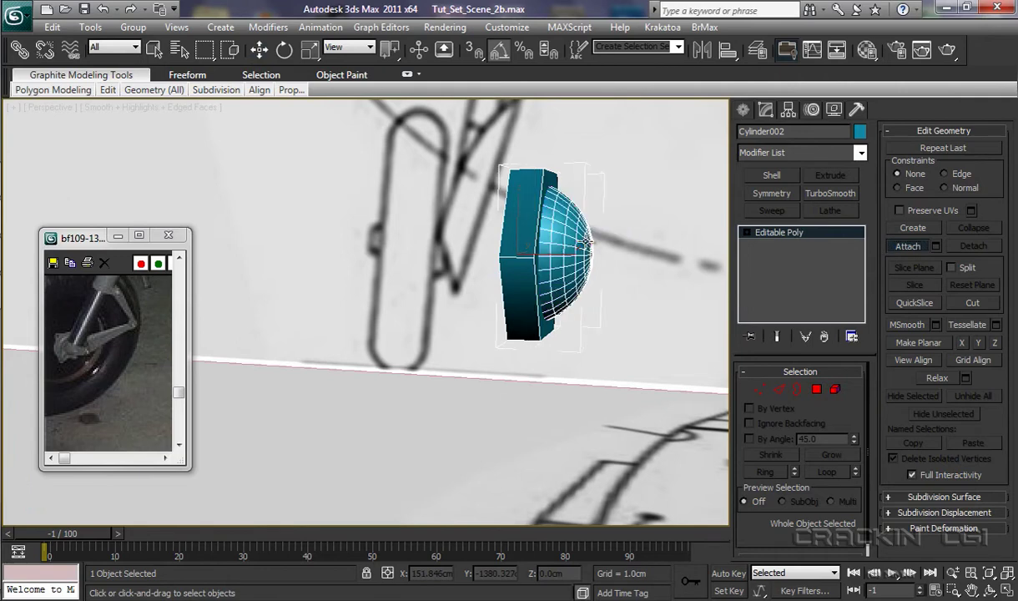
Select the six edges around the hexagonal front face on the dome side of the bolt head.
left_click(747, 234)
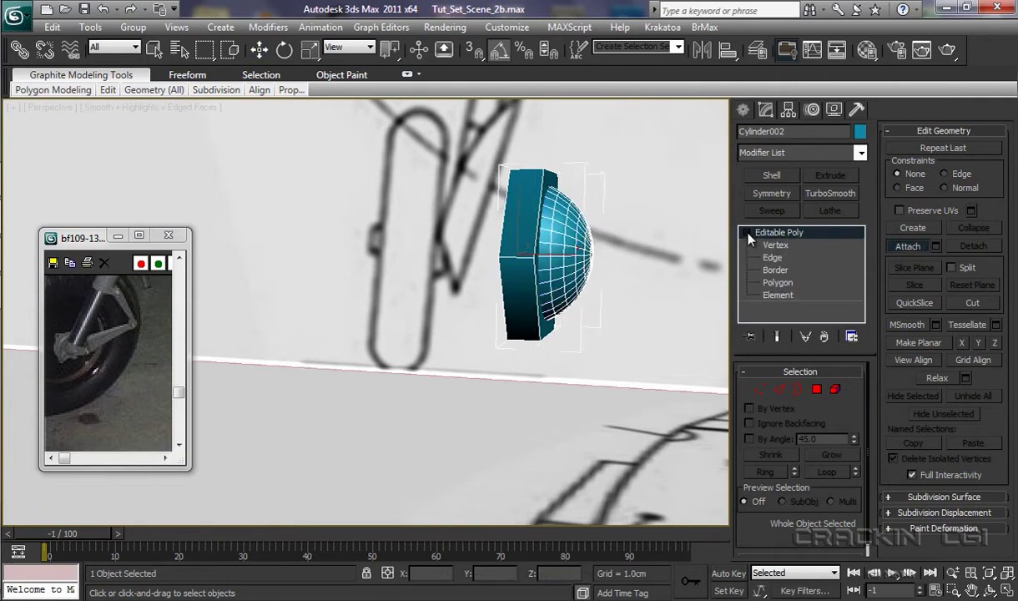
left_click(772, 258)
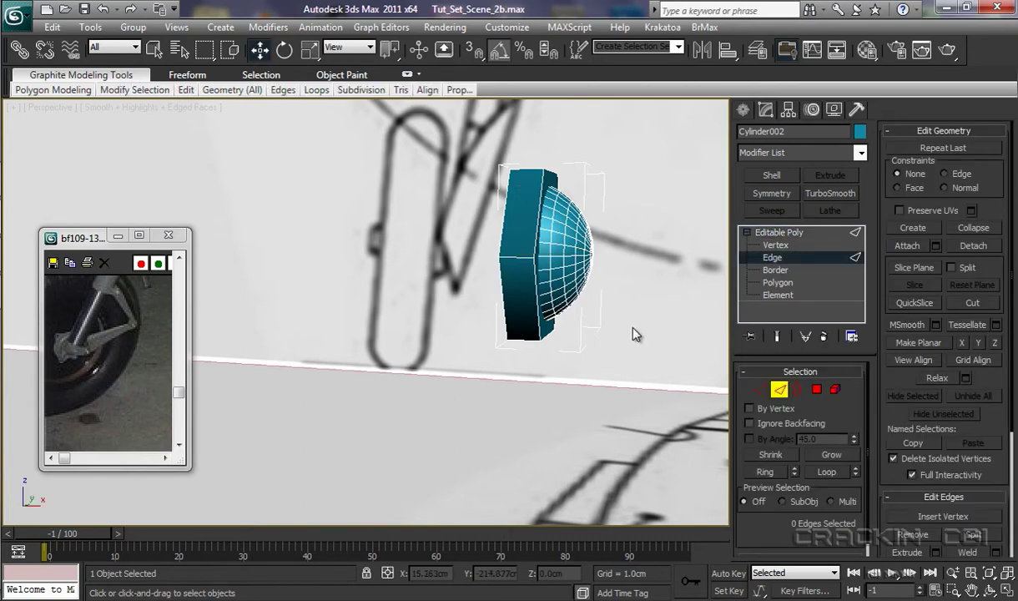
middle_click_drag(634, 335, 597, 344, "alt")
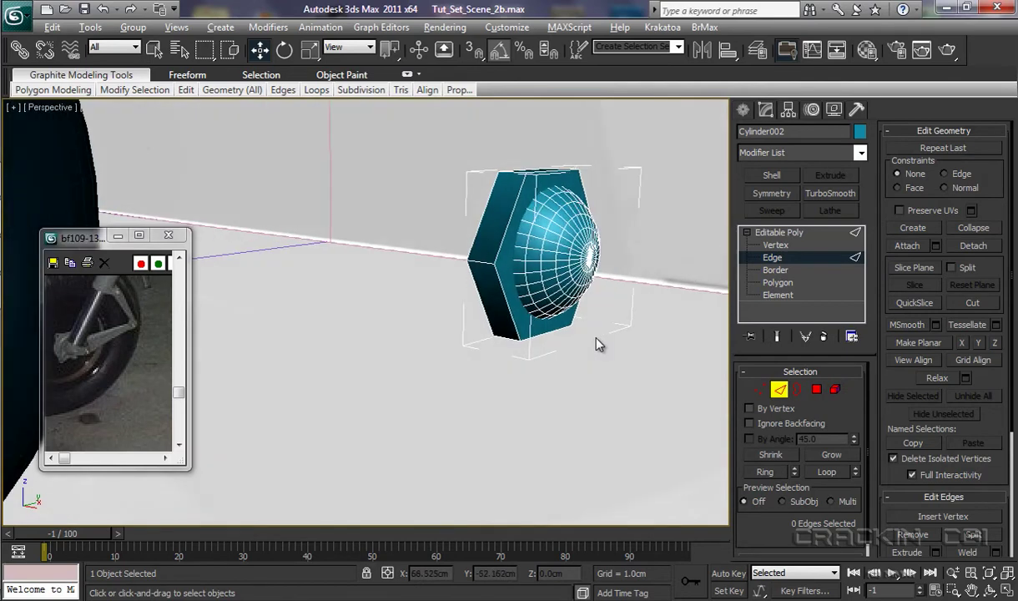
left_click(505, 233)
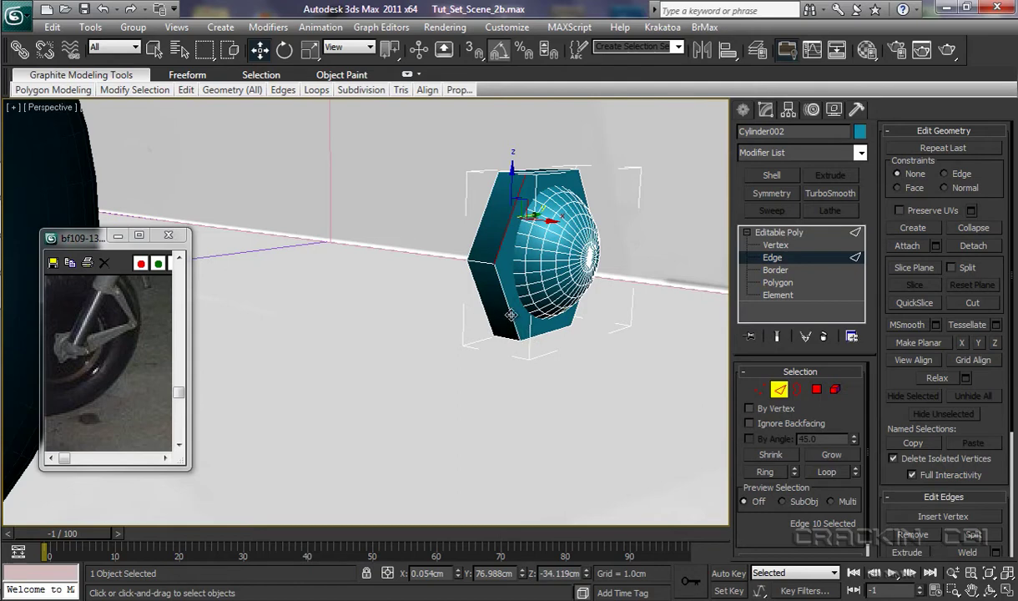
middle_click_drag(513, 357, 507, 361)
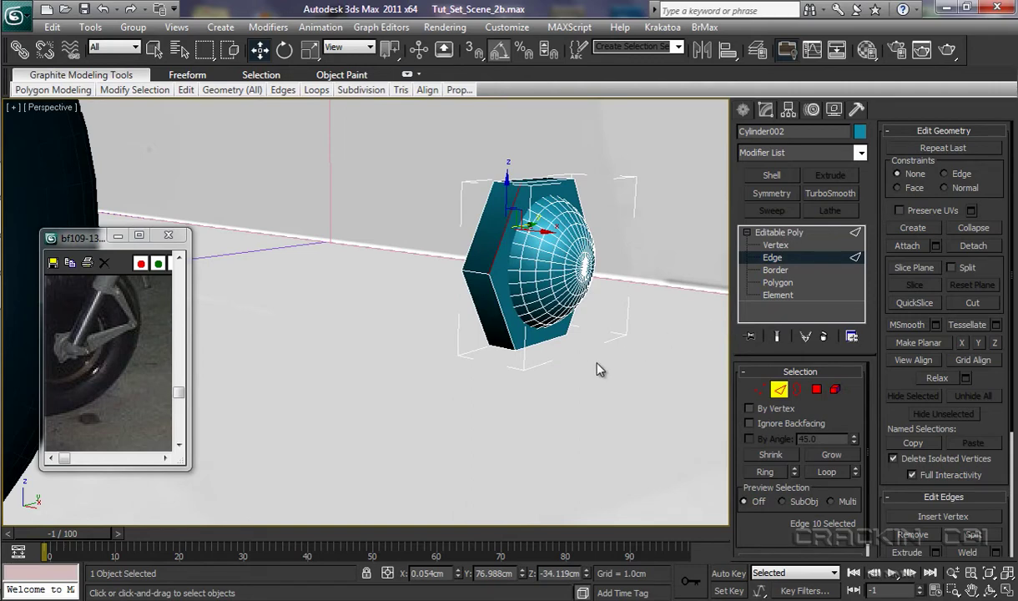
middle_click_drag(597, 370, 543, 380, "alt")
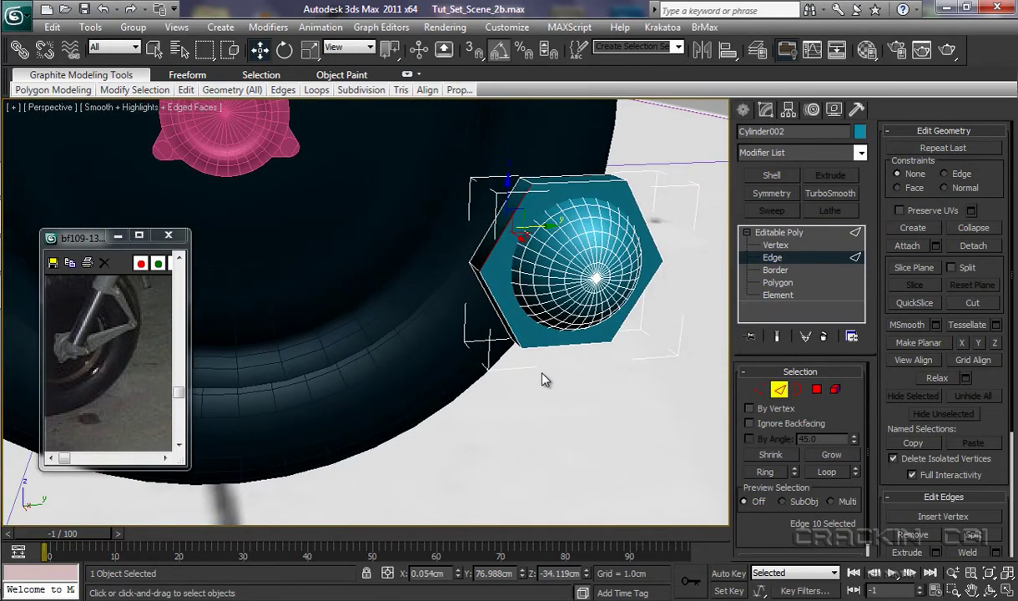
left_click(566, 183, "ctrl")
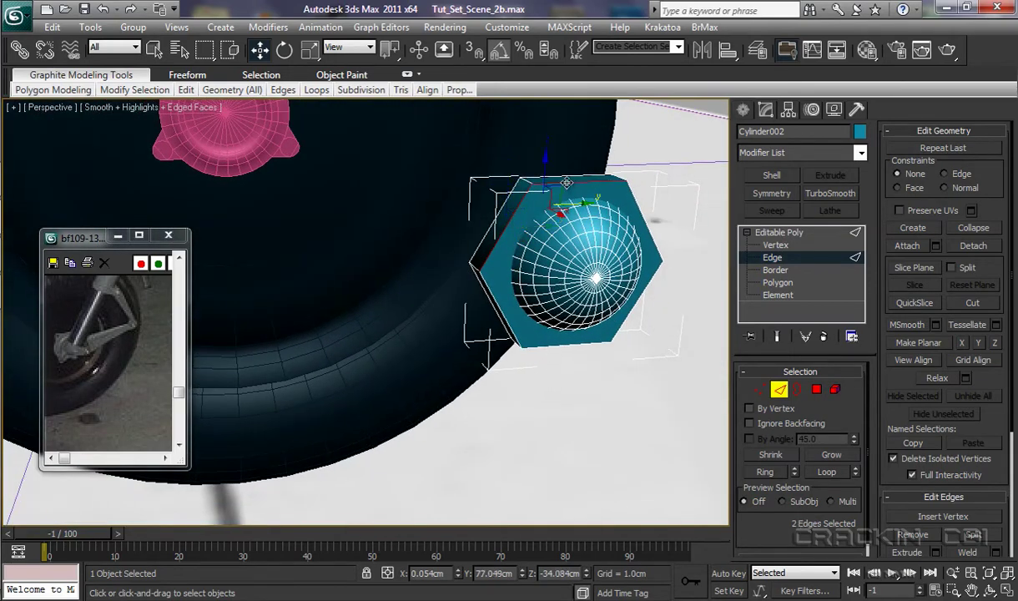
left_click(641, 214, "ctrl")
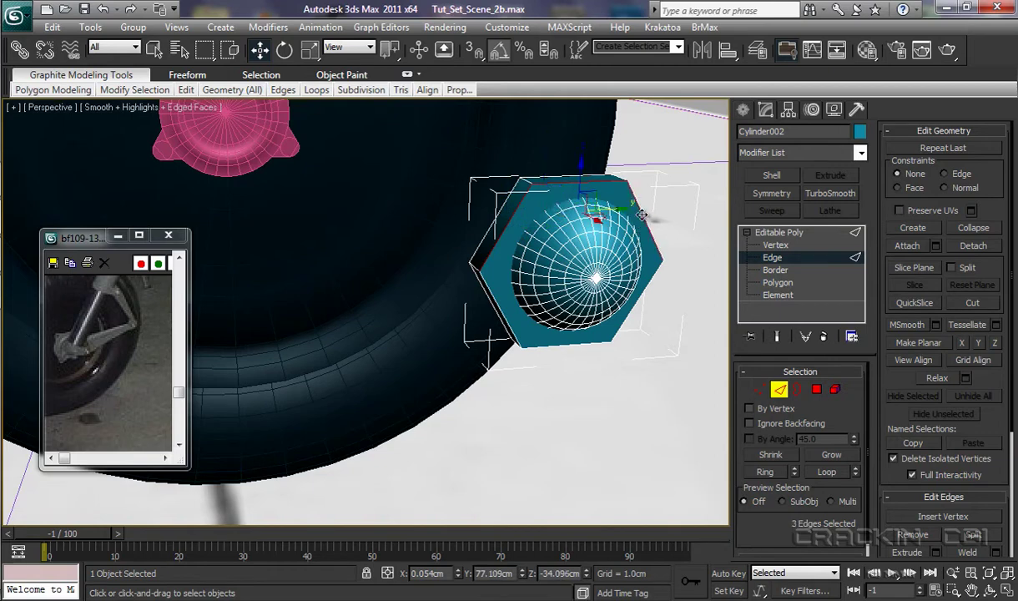
left_click(650, 299, "ctrl")
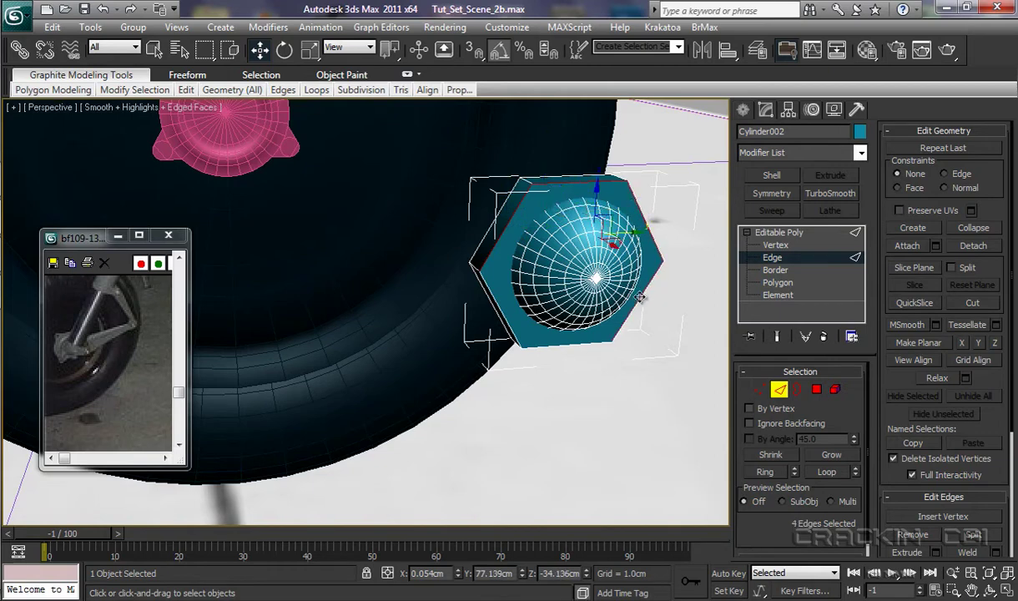
left_click(595, 342, "ctrl")
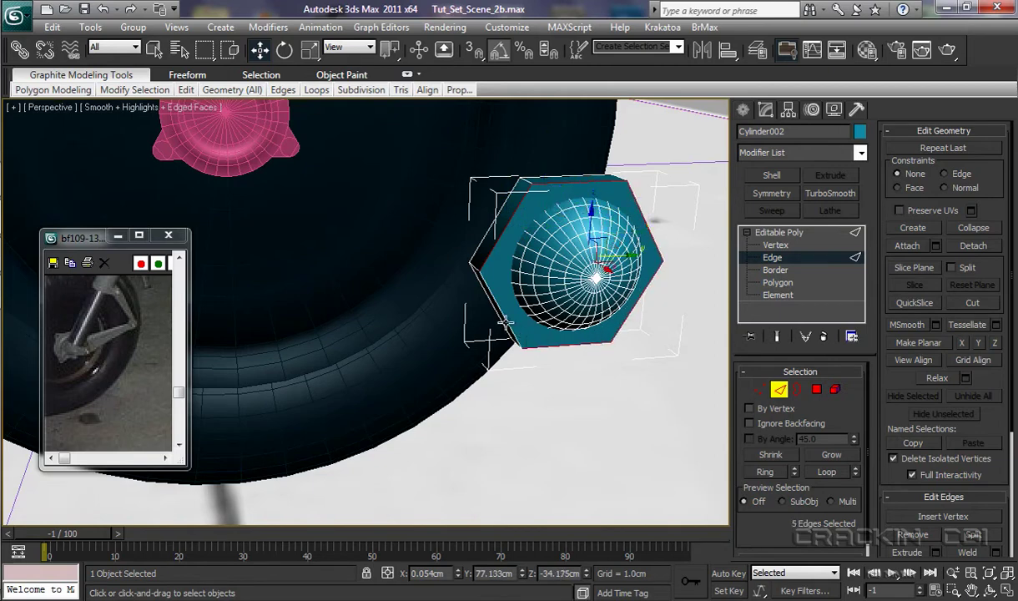
left_click(505, 322, "ctrl")
Add the six short side edges of the hexagon to the selection and chamfer all twelve edges by 0.008 cm.
middle_click_drag(564, 421, 610, 424, "alt")
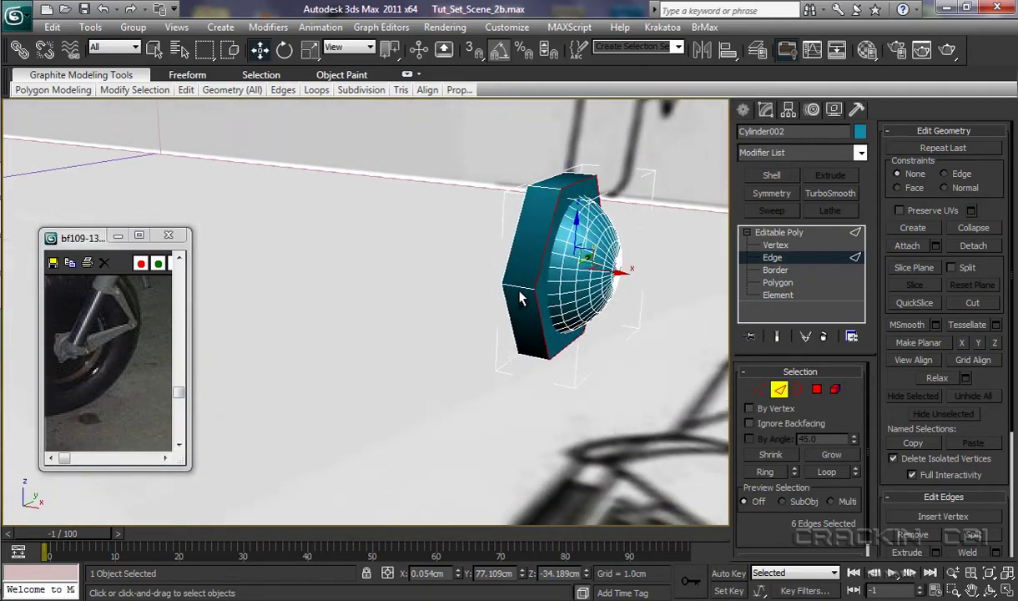
left_click(552, 235, "ctrl")
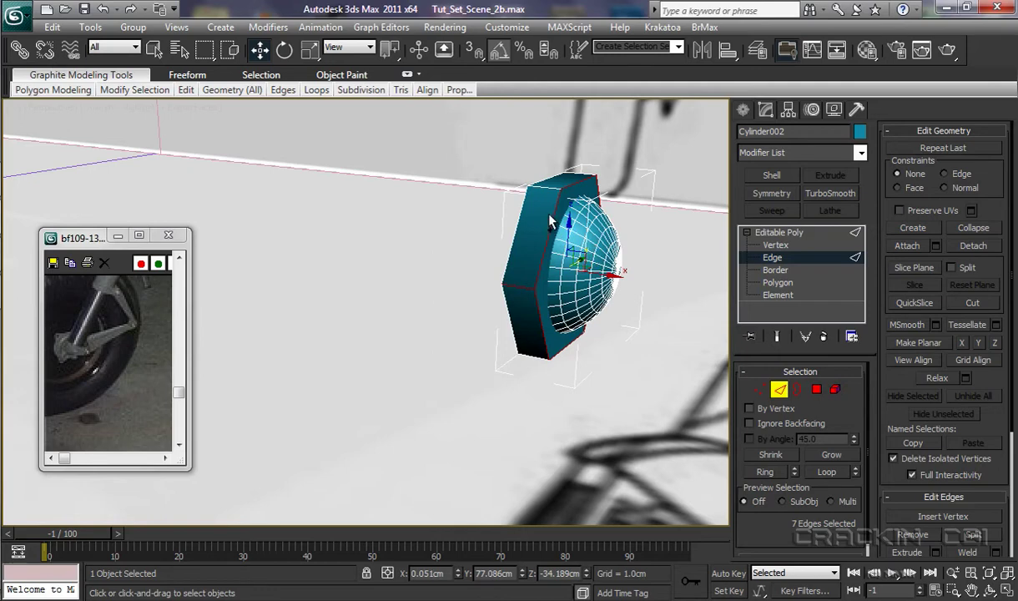
double_click(551, 187, "ctrl")
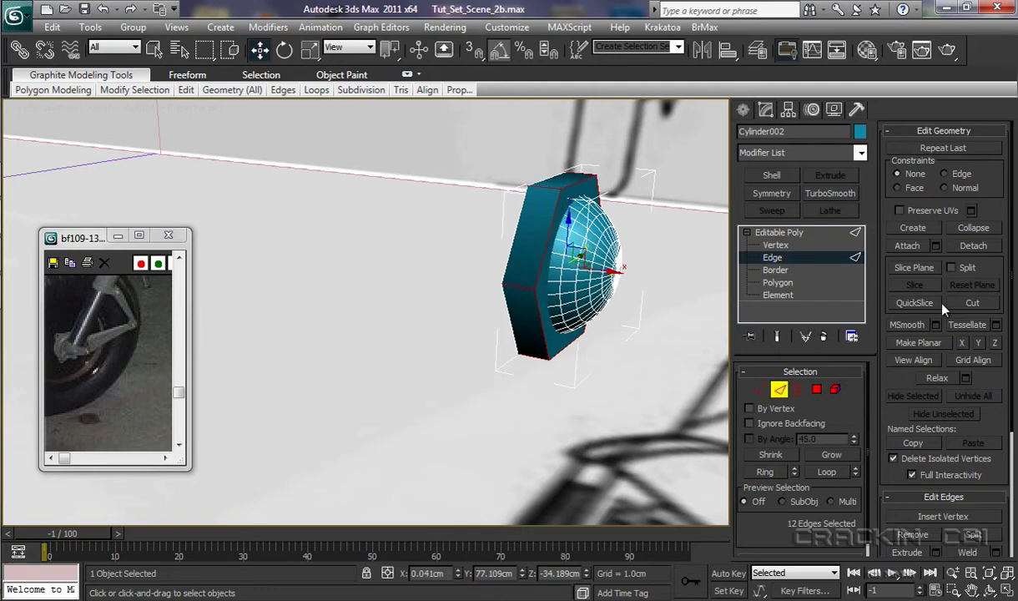
scroll(1012, 237, "down", 5)
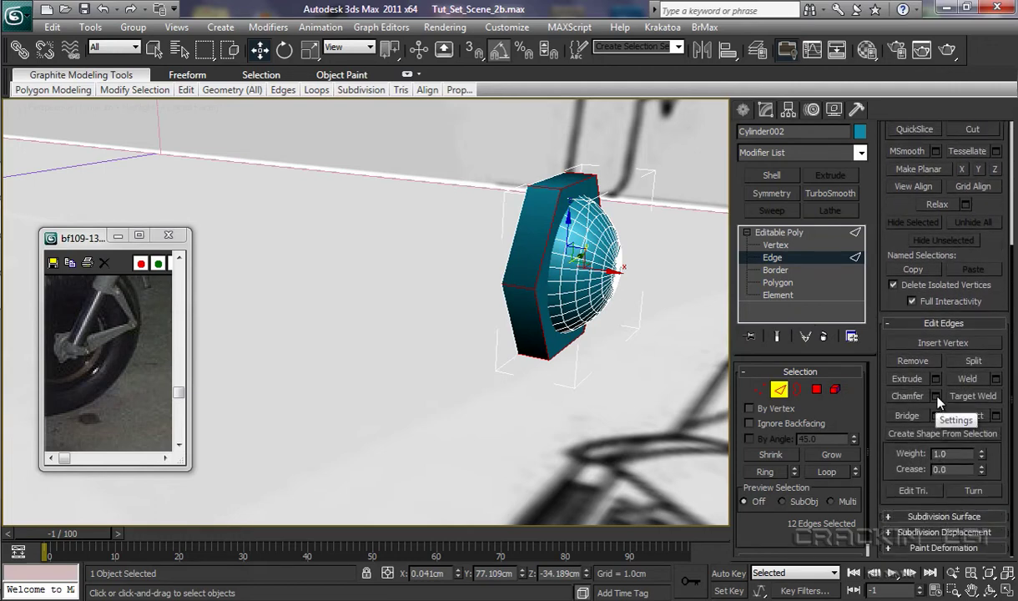
left_click(936, 397)
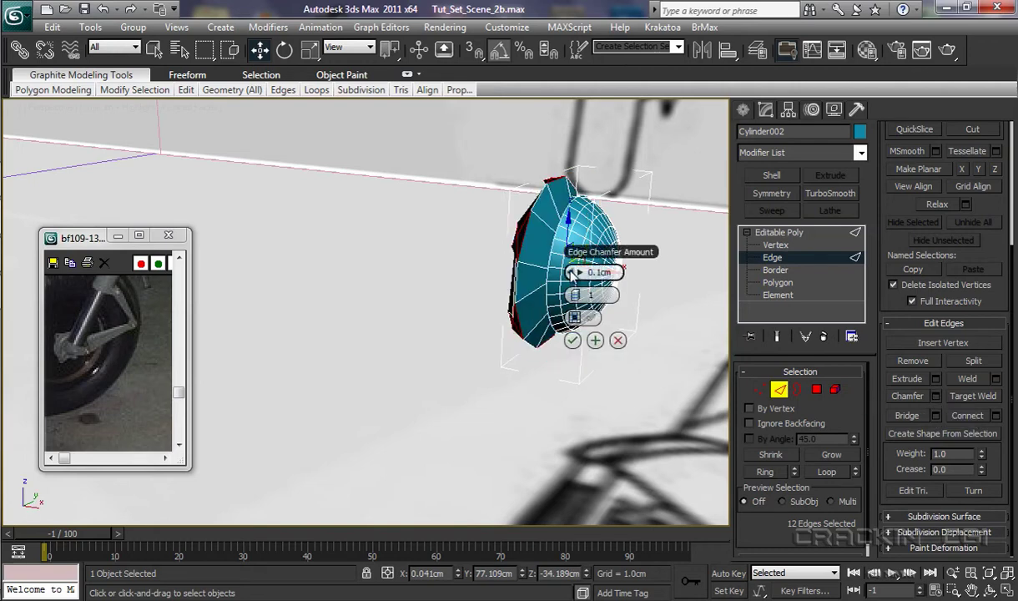
left_click_drag(573, 273, 580, 282)
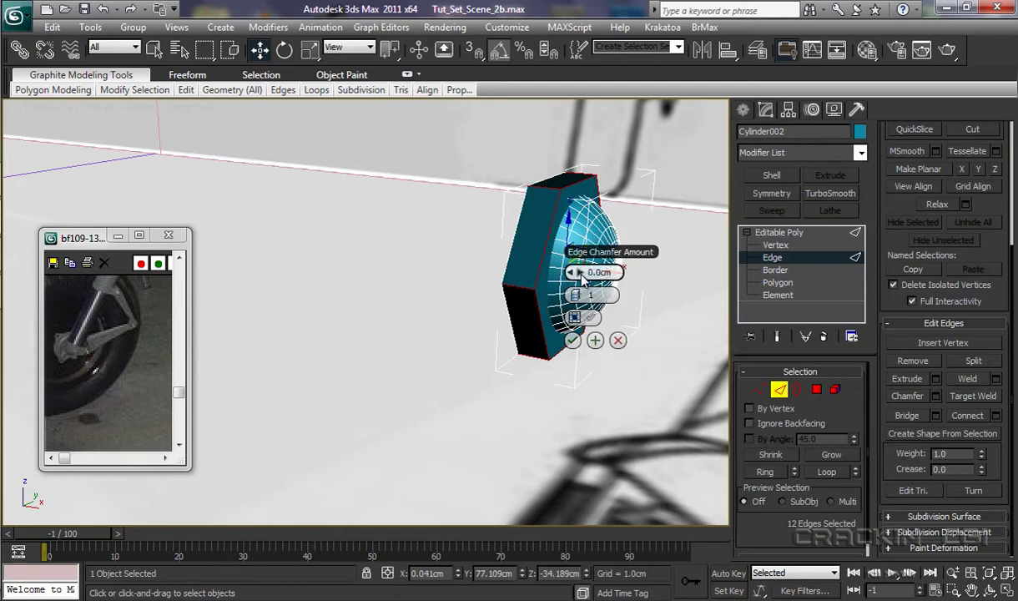
left_click_drag(582, 279, 578, 279)
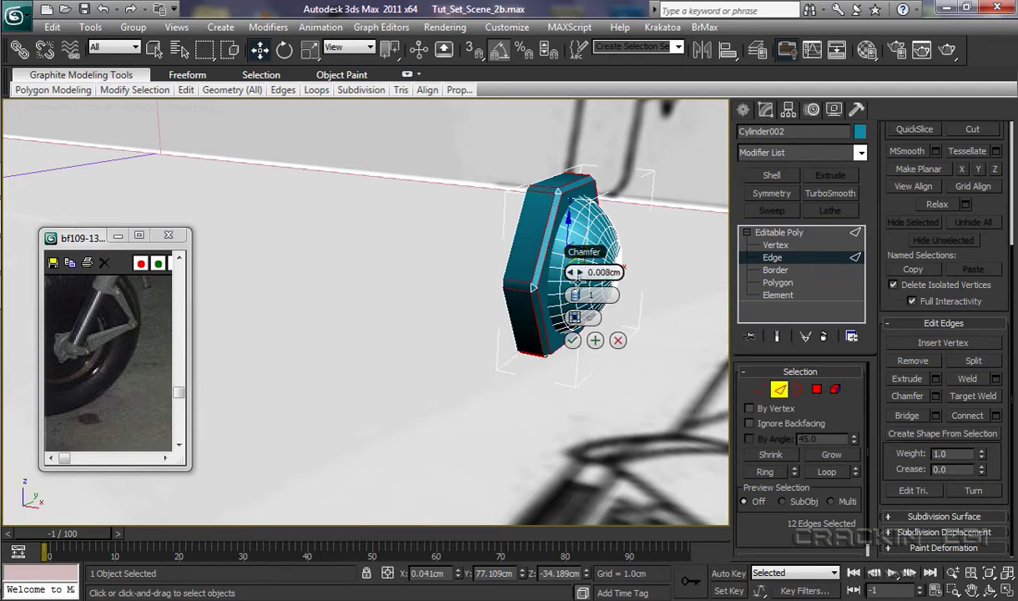
left_click(572, 339)
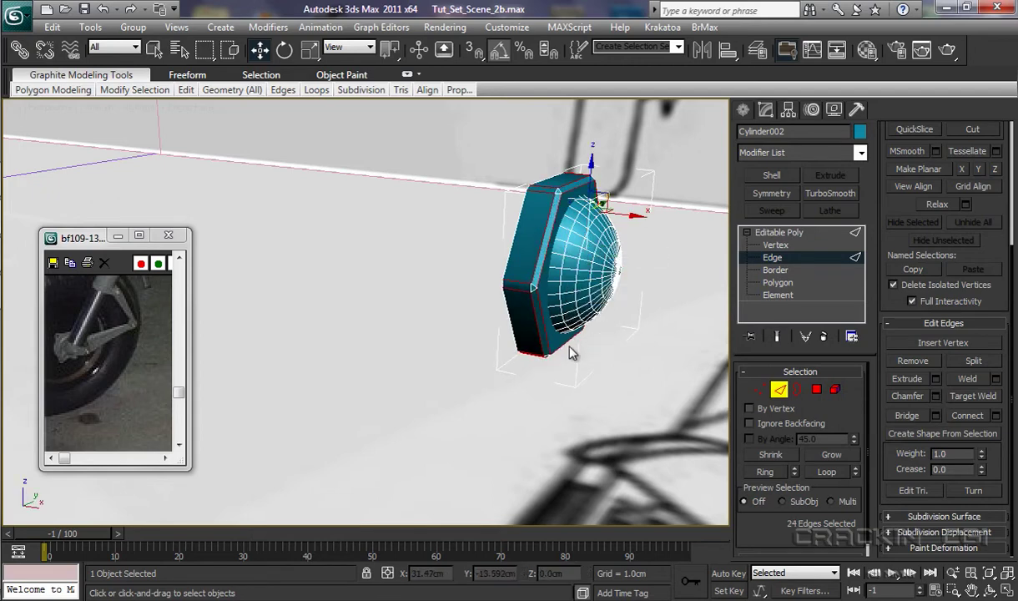
middle_click_drag(572, 353, 529, 361, "alt")
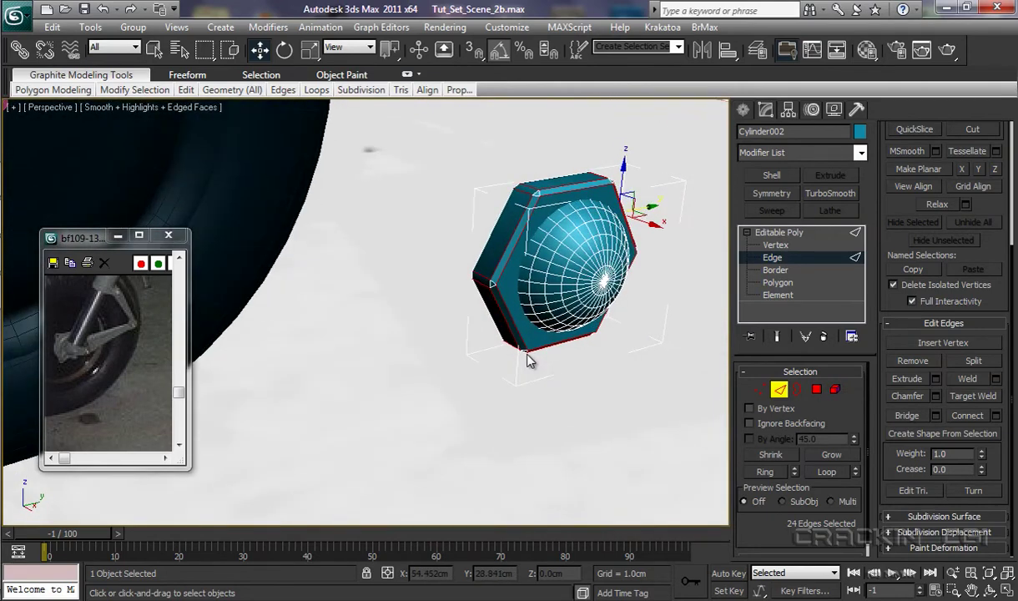
left_click(776, 234)
Move the finished bolt head about 15.2 cm in the negative X direction, up to the wheel hub's upper corner.
mouse_move(583, 372)
middle_mouse_down("alt")
mouse_move(706, 364)
mouse_move(570, 367)
middle_mouse_up("alt")
scroll(442, 354, "down", 6)
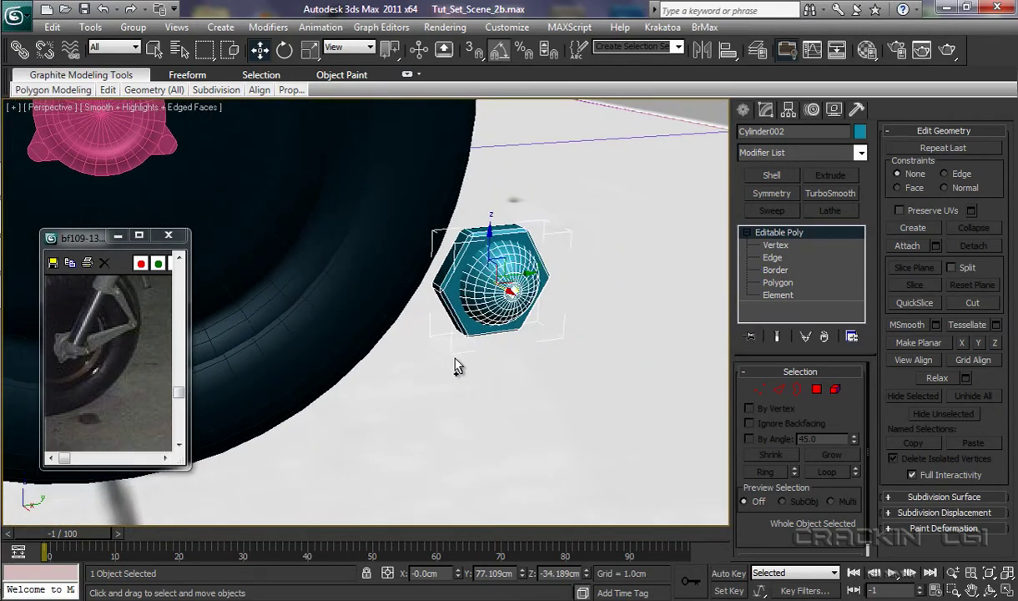
middle_click_drag(453, 415, 600, 409)
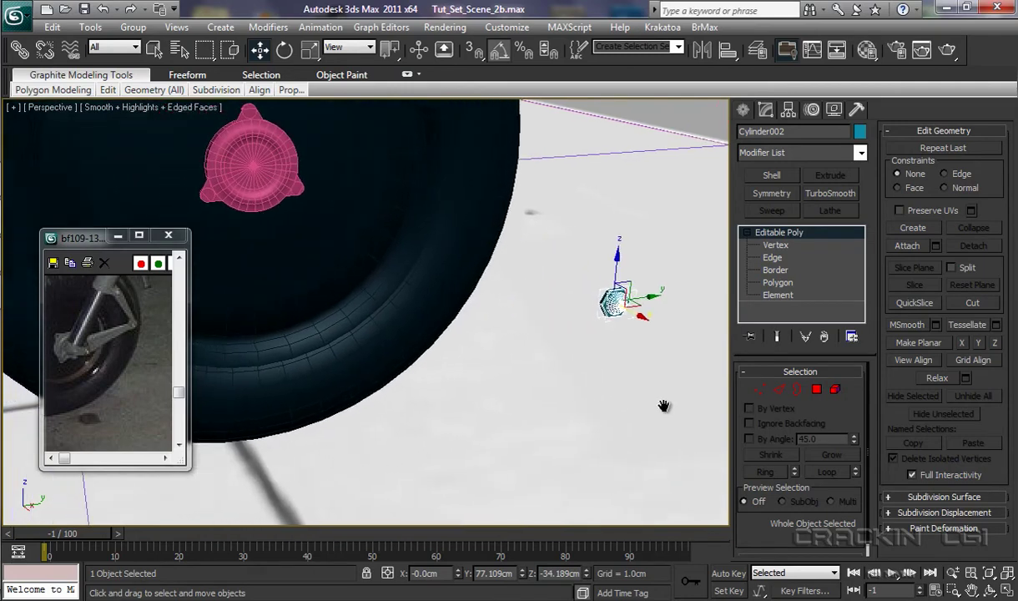
left_click_drag(644, 317, 286, 124)
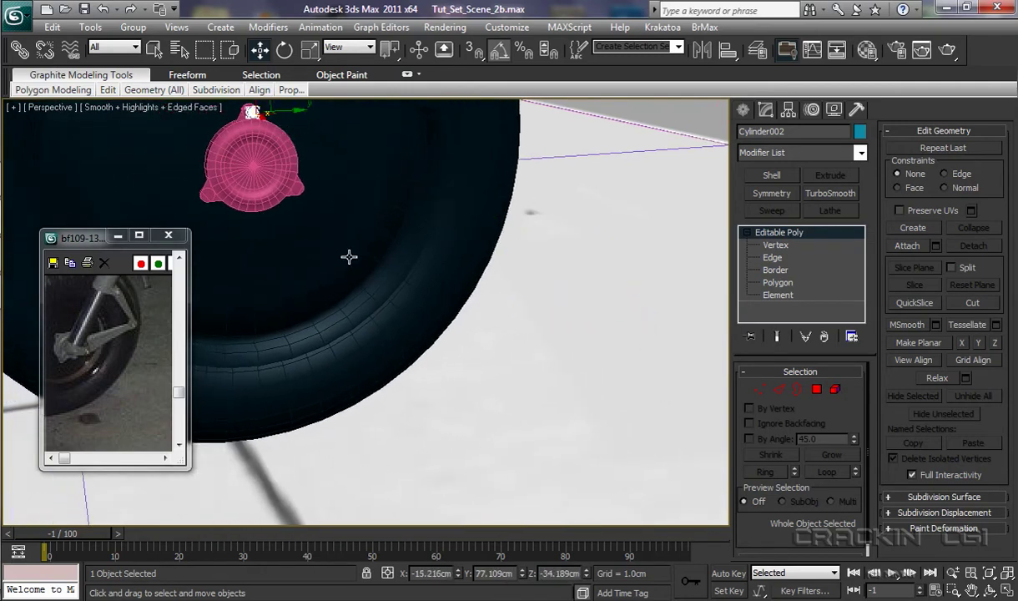
Move the bolt head about 0.29 cm further in negative X to seat it against the hub's upper corner lug.
middle_click_drag(347, 257, 759, 524)
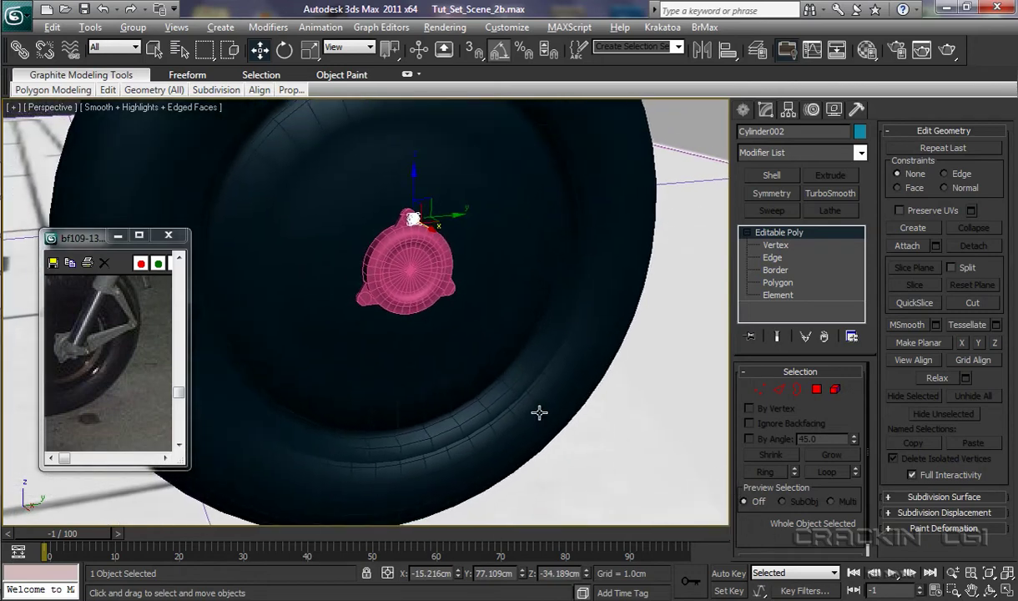
scroll(522, 374, "up", 5)
scroll(523, 285, "up", 3)
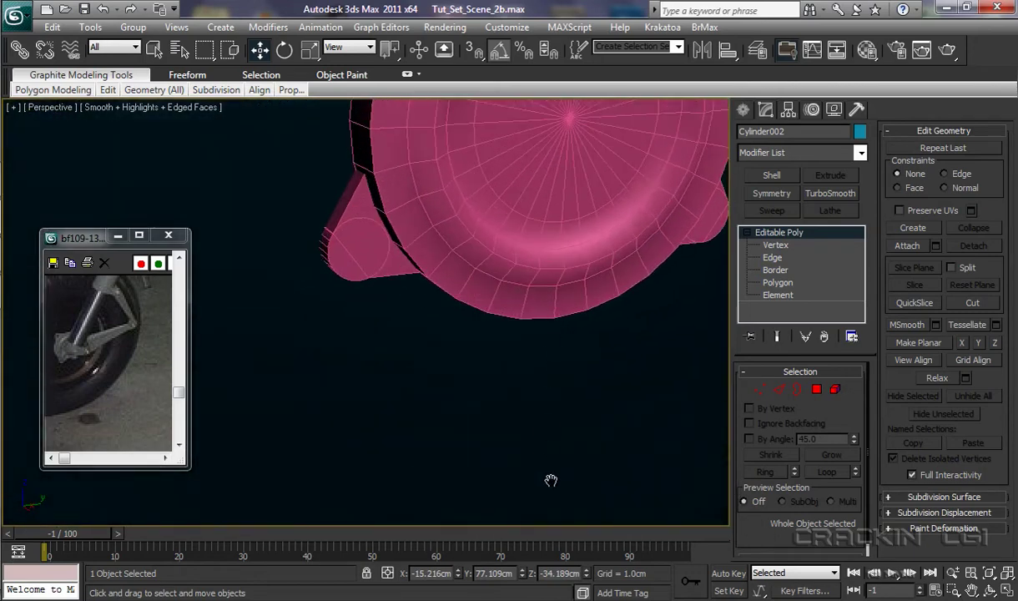
scroll(561, 385, "down", 5)
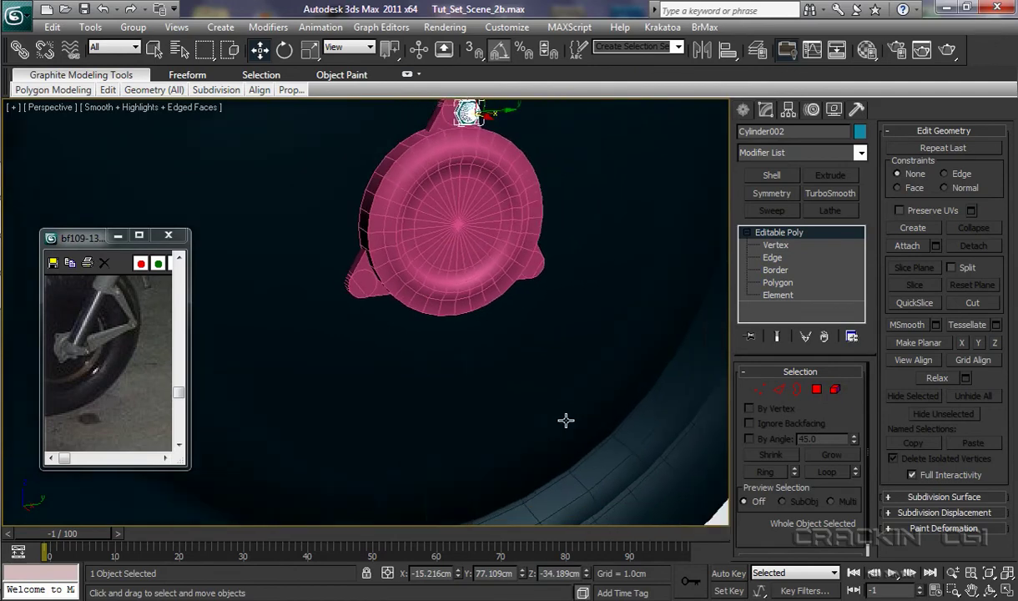
middle_click_drag(488, 301, 496, 449)
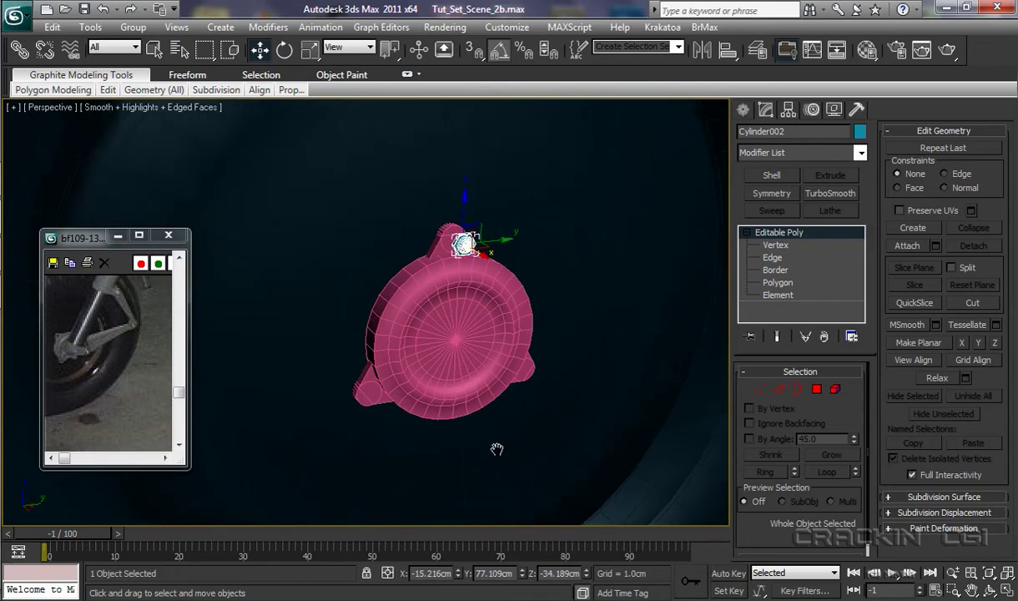
scroll(485, 394, "up", 3)
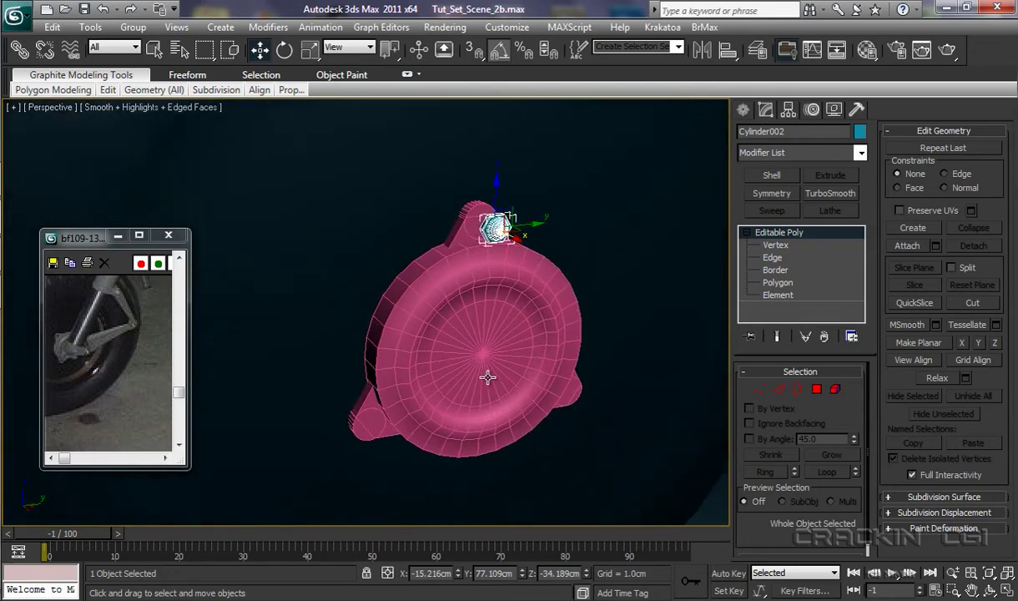
middle_click_drag(488, 378, 583, 324, "alt")
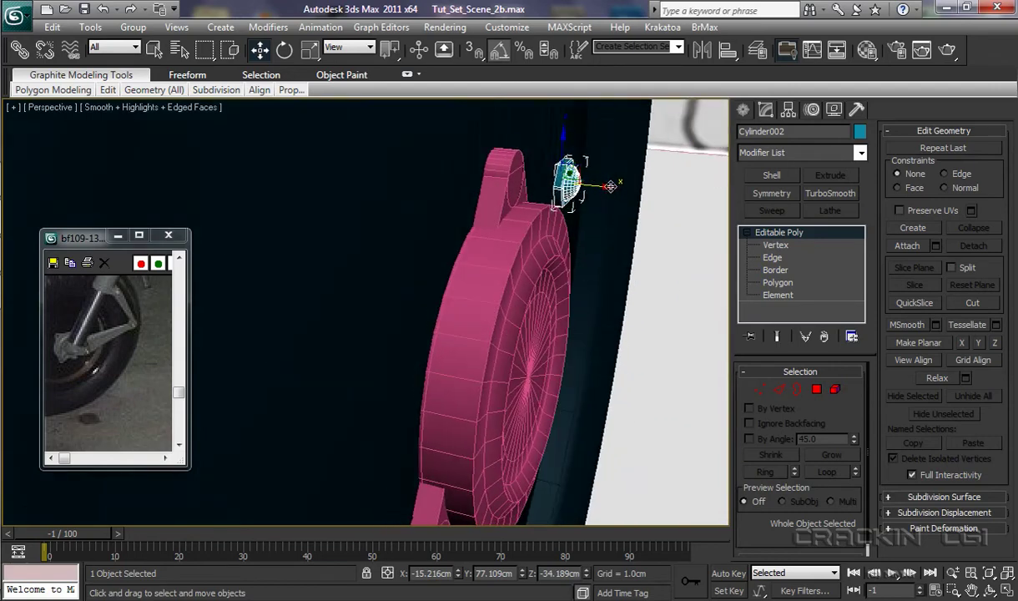
left_click_drag(609, 186, 563, 187)
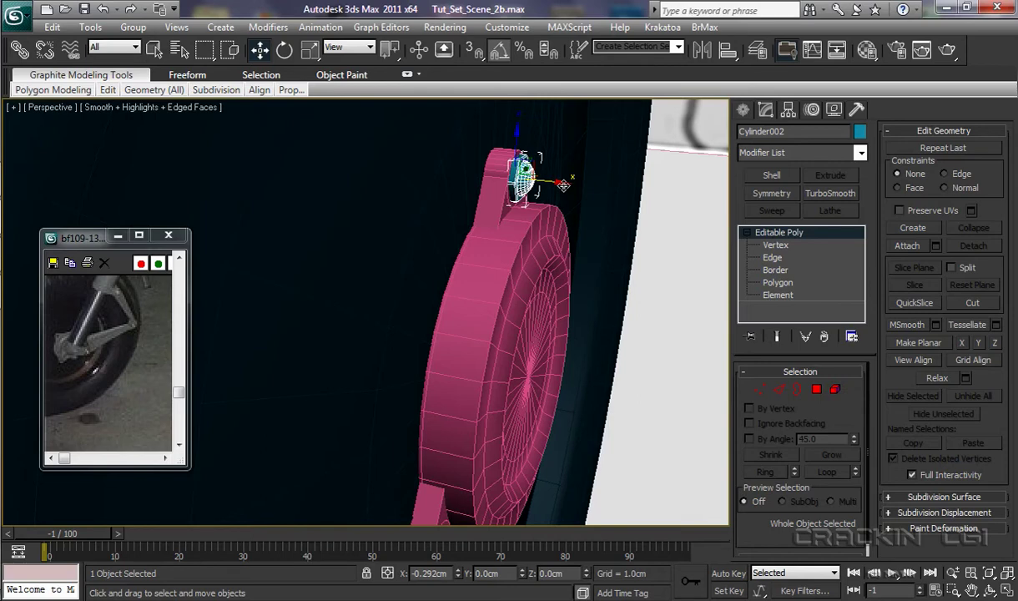
Move only the bolt head's pivot to the centre of the hub, working in the Right view.
middle_click_drag(575, 299, 466, 291, "alt")
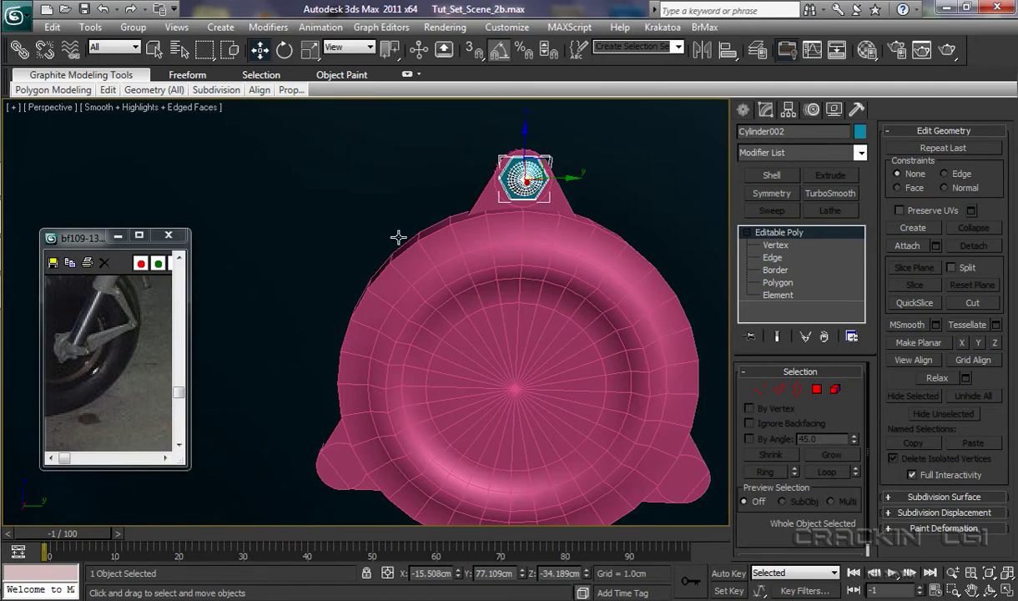
left_click(59, 112)
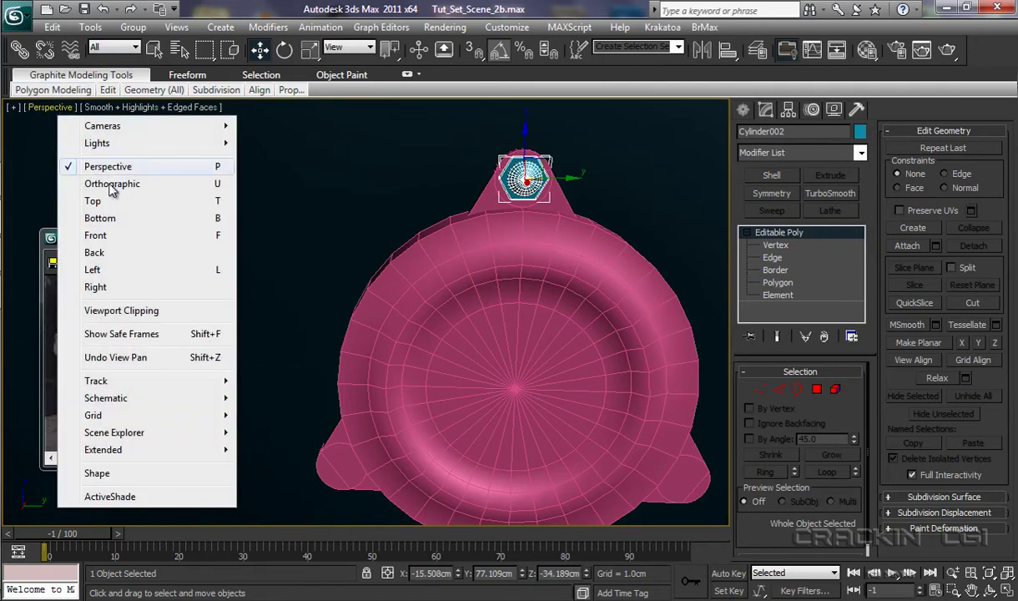
left_click(105, 288)
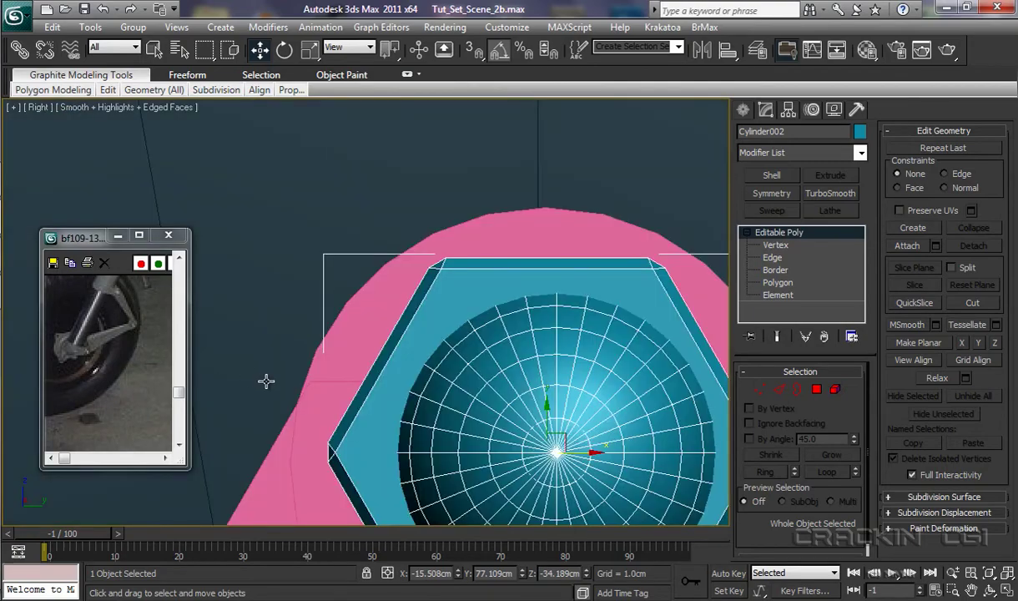
middle_click_drag(335, 366, 360, 536, "ctrl+alt")
middle_click_drag(432, 483, 480, 295)
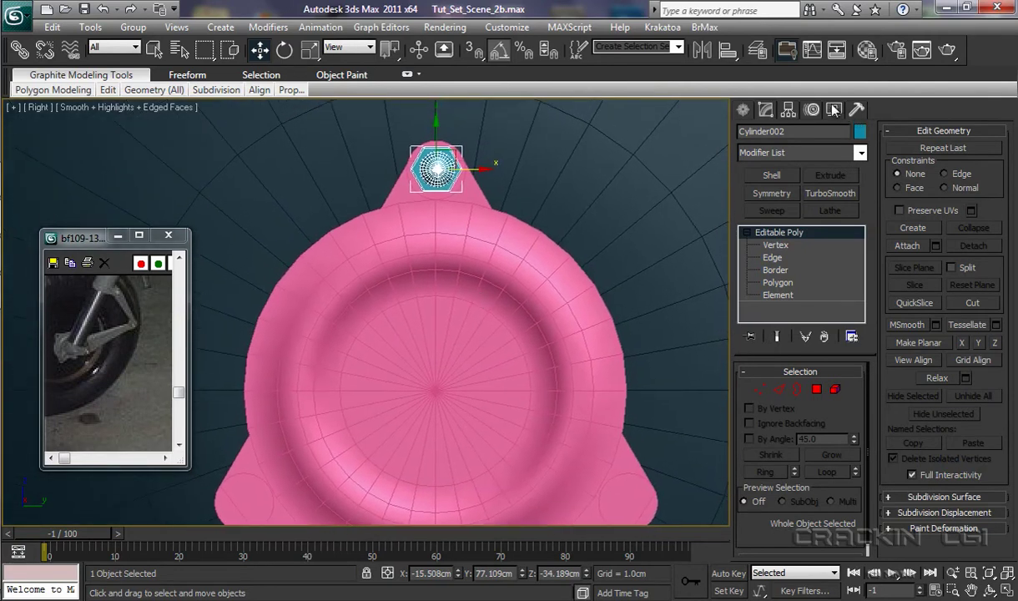
left_click(789, 110)
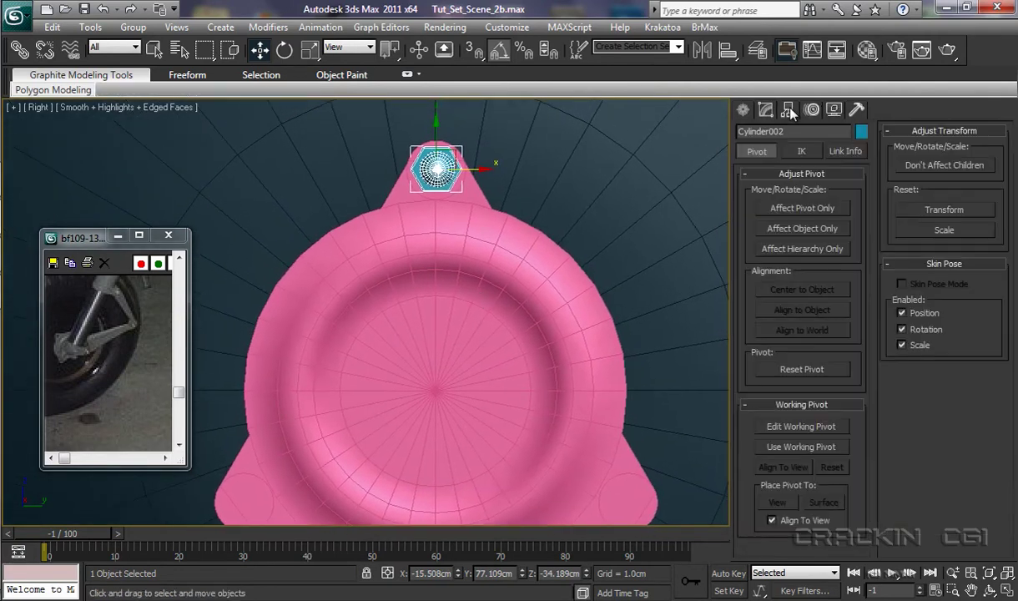
left_click(802, 209)
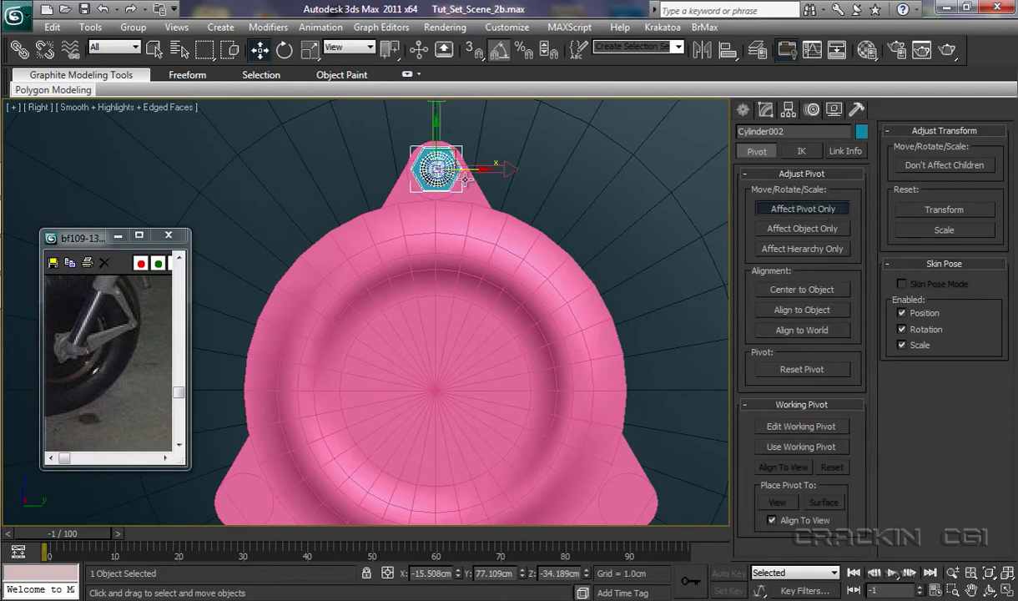
left_click_drag(436, 121, 448, 343)
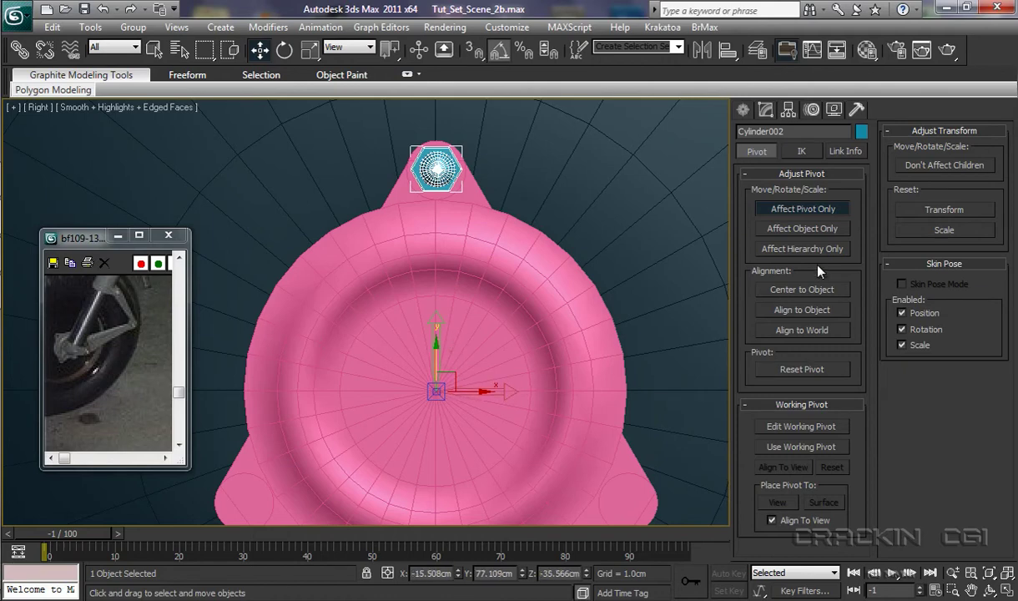
left_click(813, 210)
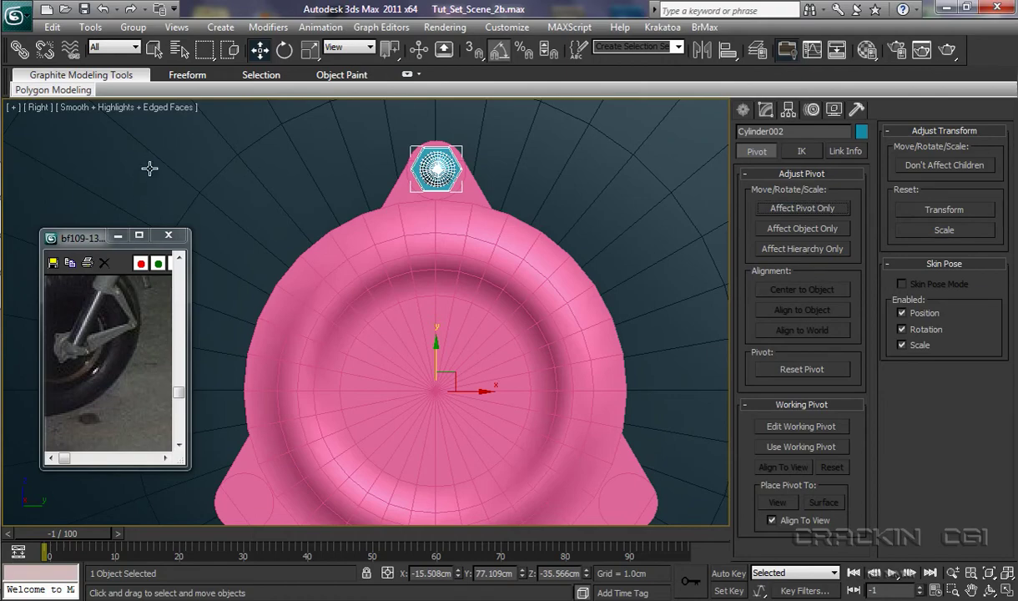
Array the bolt head as three copies rotated through a total of 360 degrees about Z.
left_click(90, 26)
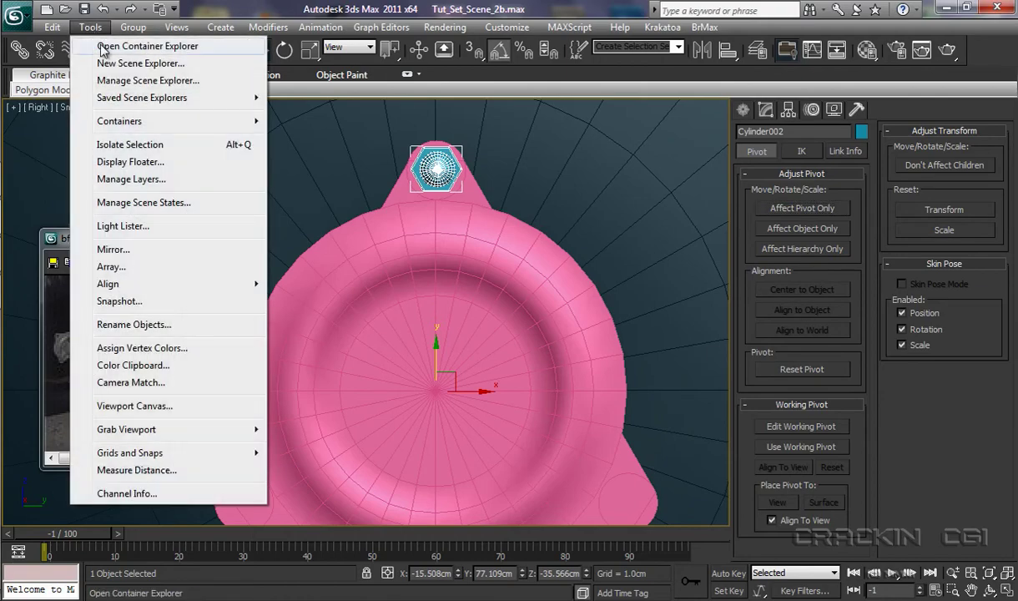
left_click(131, 266)
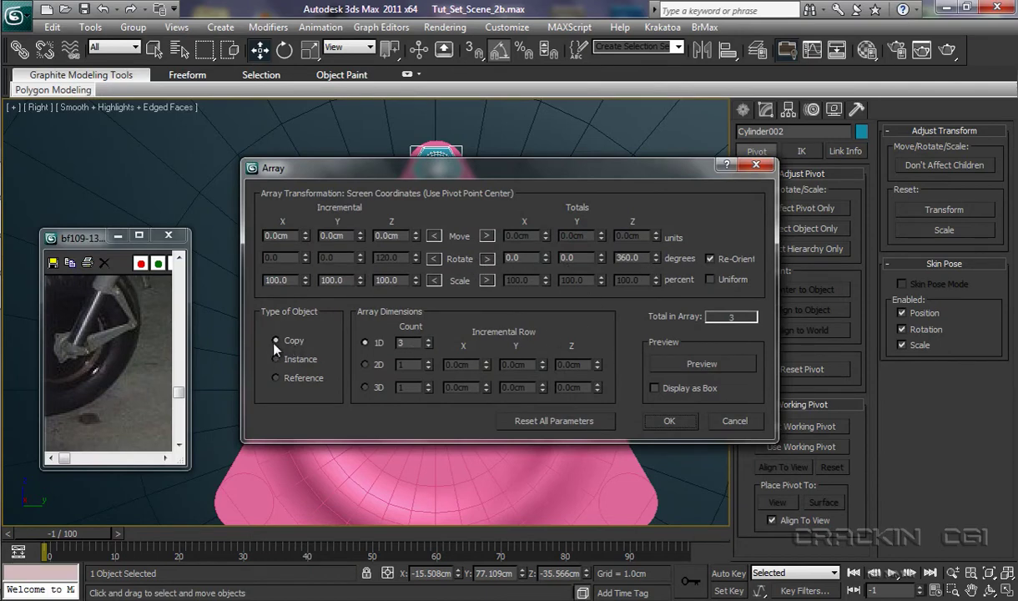
left_click_drag(566, 171, 770, 73)
left_click(887, 266)
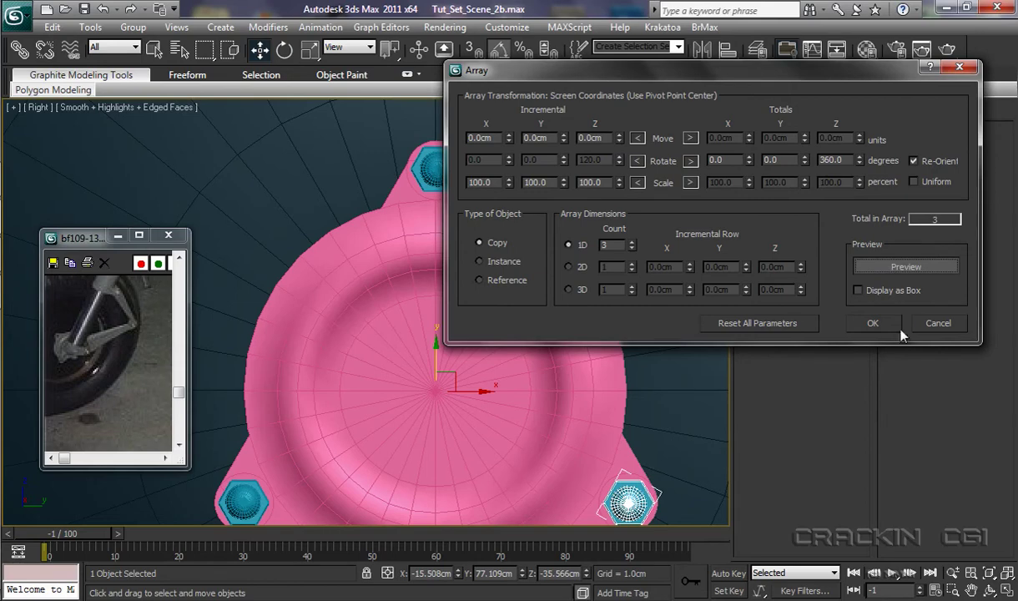
left_click(873, 323)
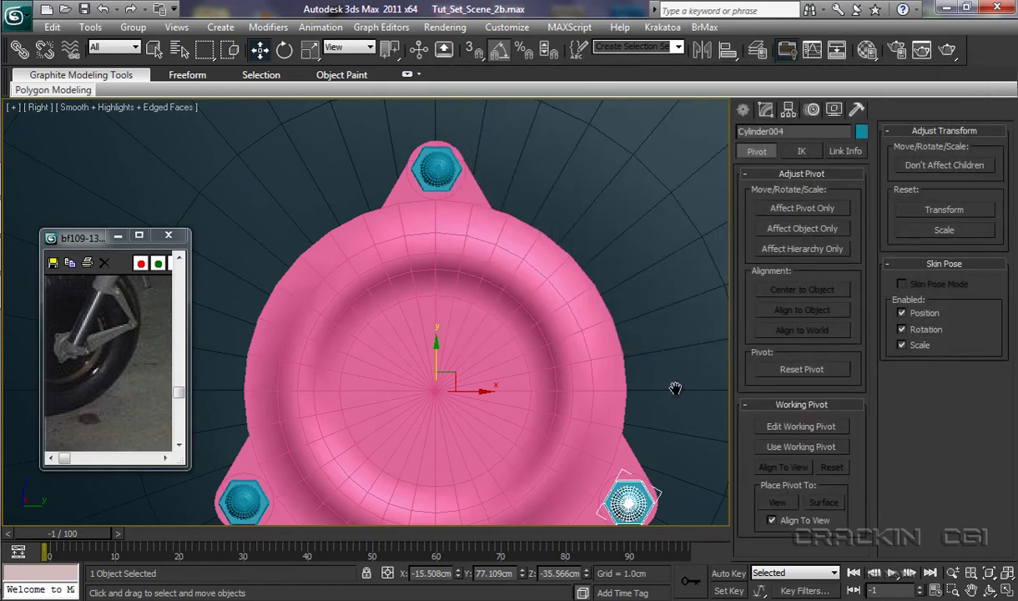
Centre the lower-right bolt head's pivot on the object and rotate the bolt head 15 degrees clockwise.
middle_click_drag(675, 388, 644, 371)
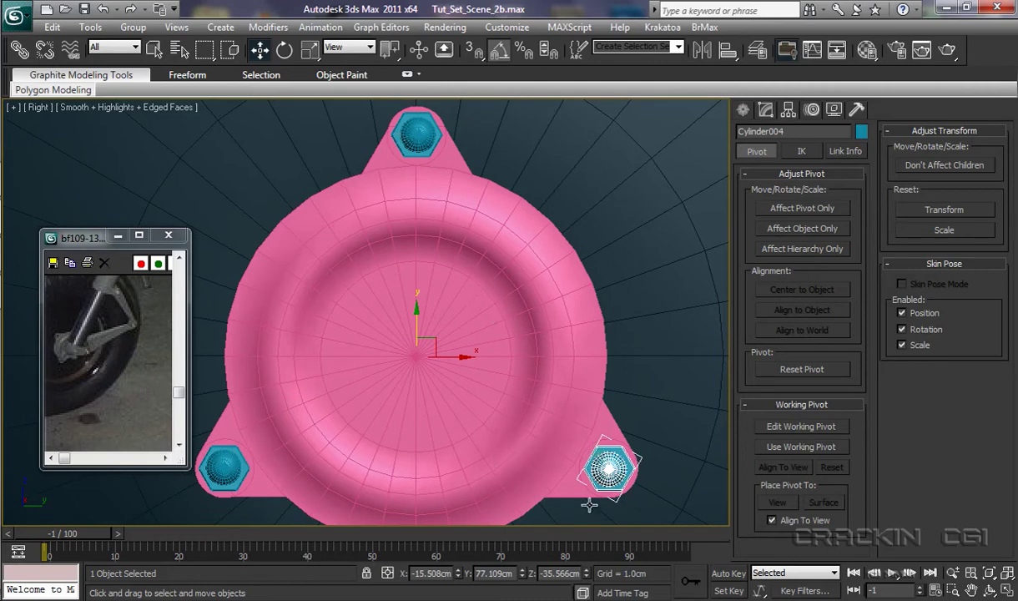
left_click(288, 52)
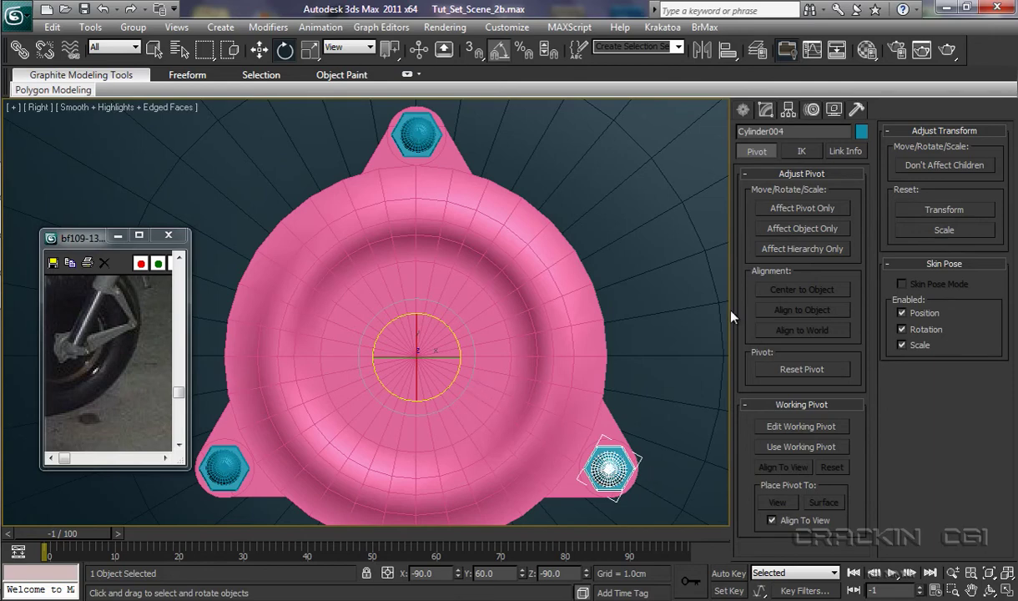
left_click(799, 209)
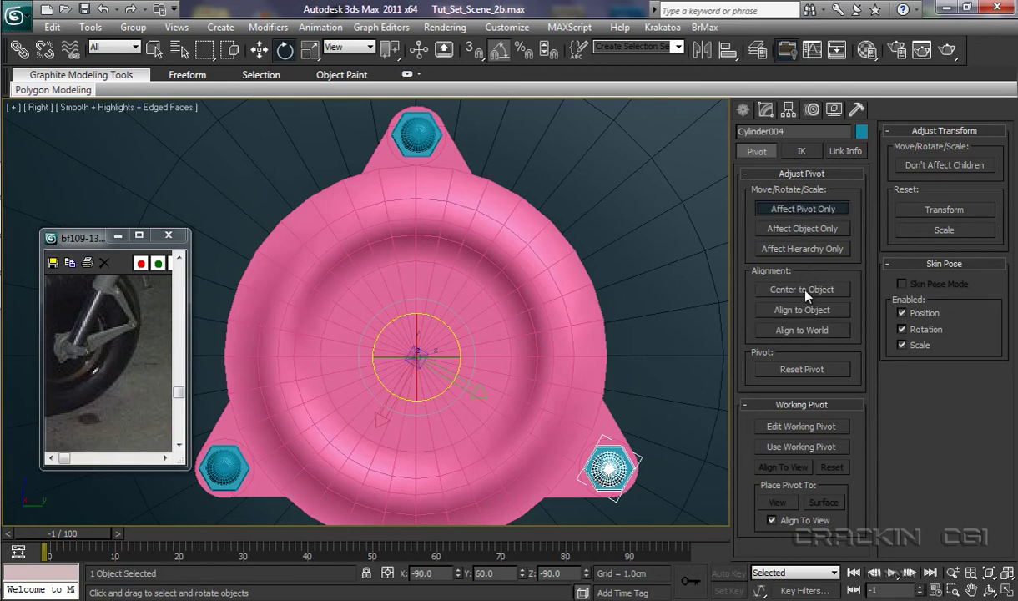
left_click(805, 291)
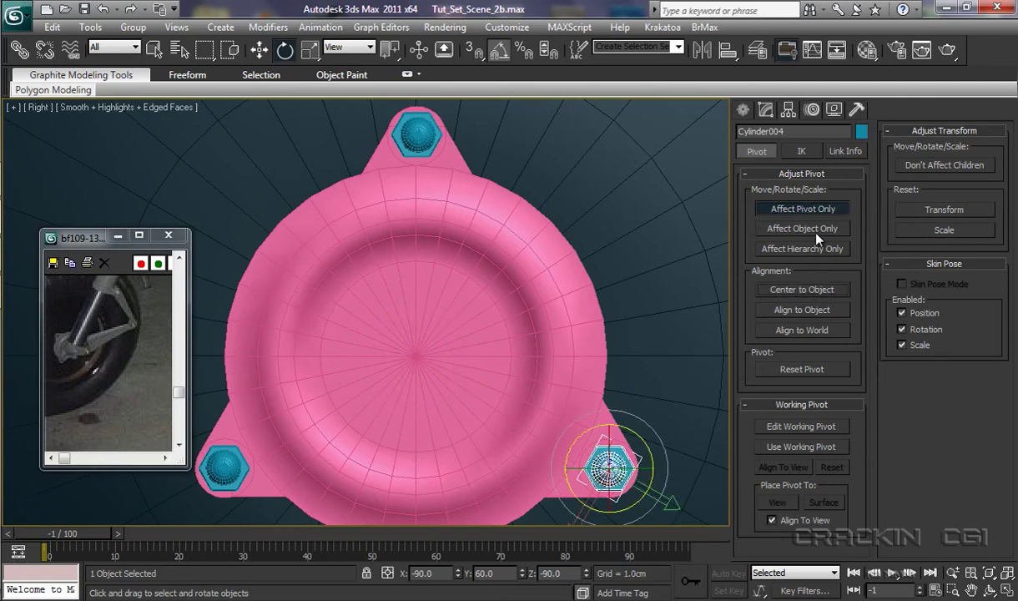
left_click(803, 210)
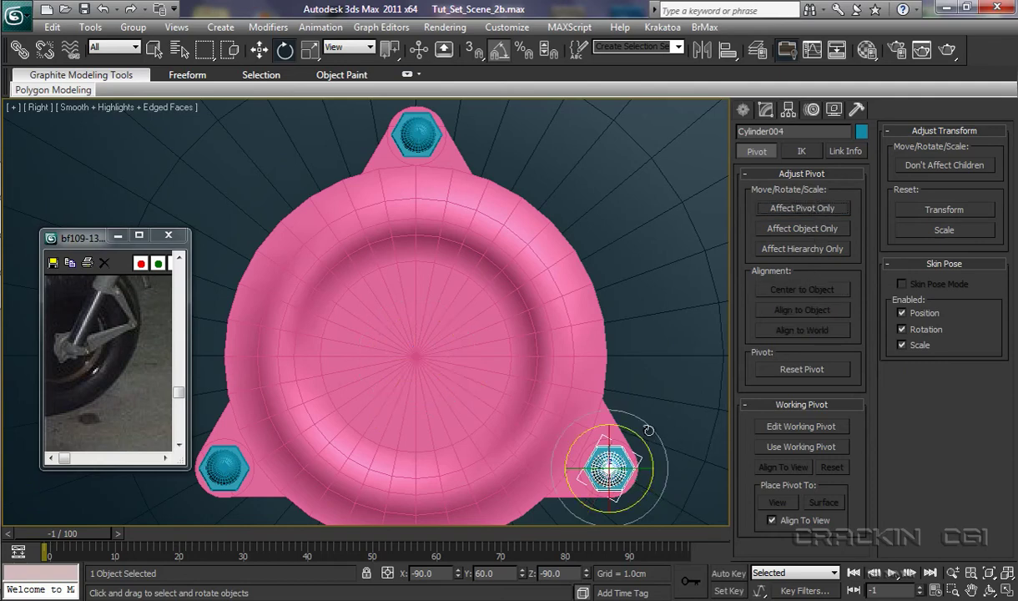
left_click_drag(648, 427, 657, 437)
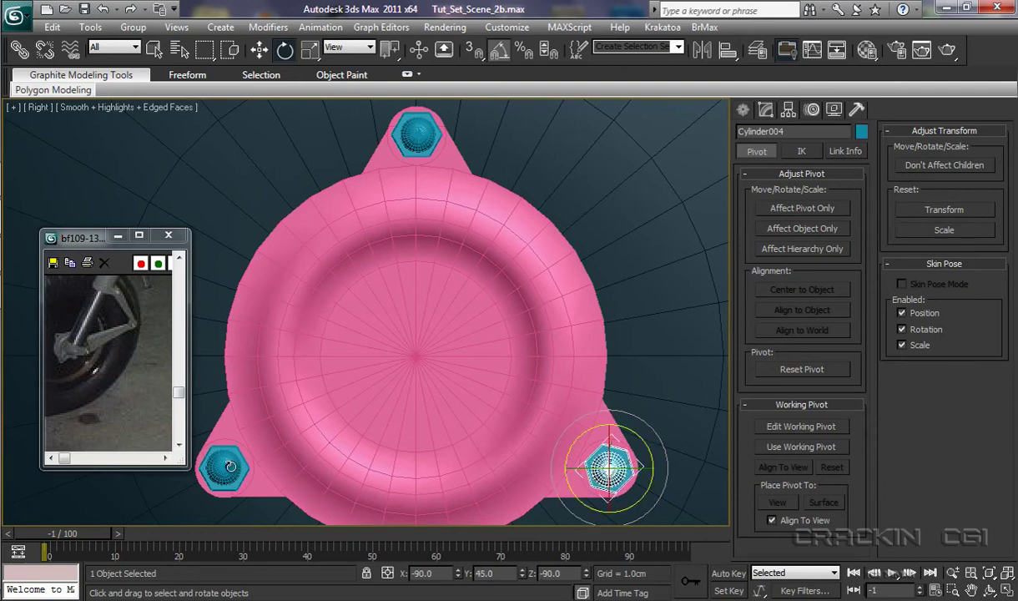
Centre the lower-left bolt head's pivot on the object and rotate the bolt head 20 degrees counterclockwise.
left_click(224, 469)
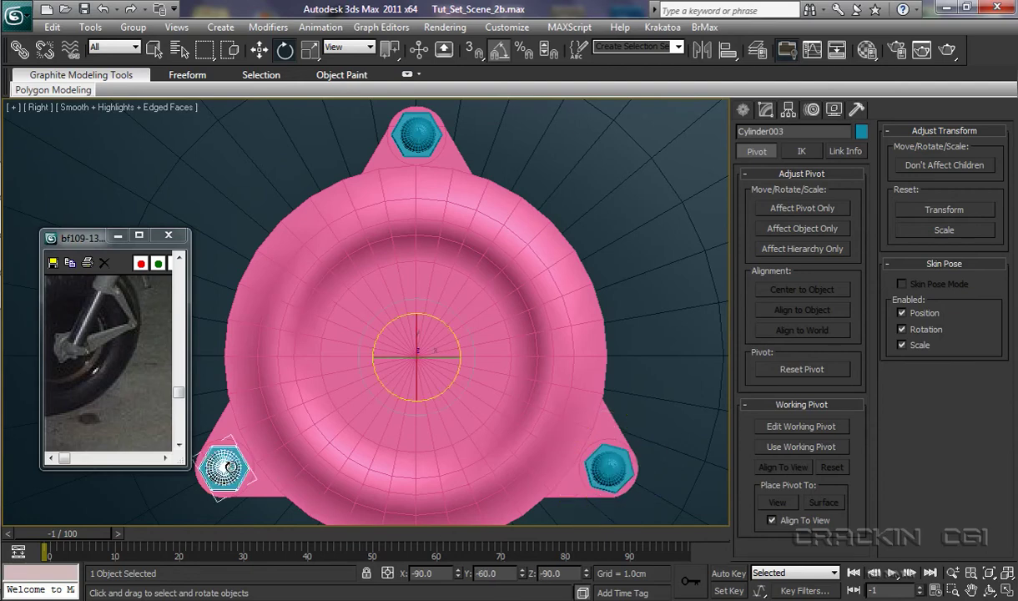
left_click(811, 210)
left_click(802, 289)
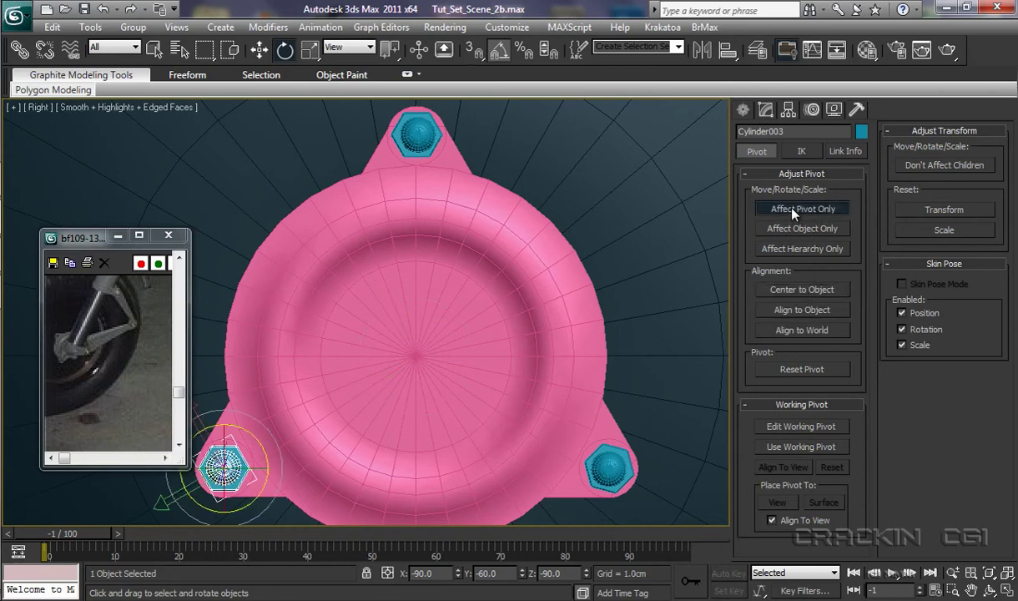
left_click(757, 205)
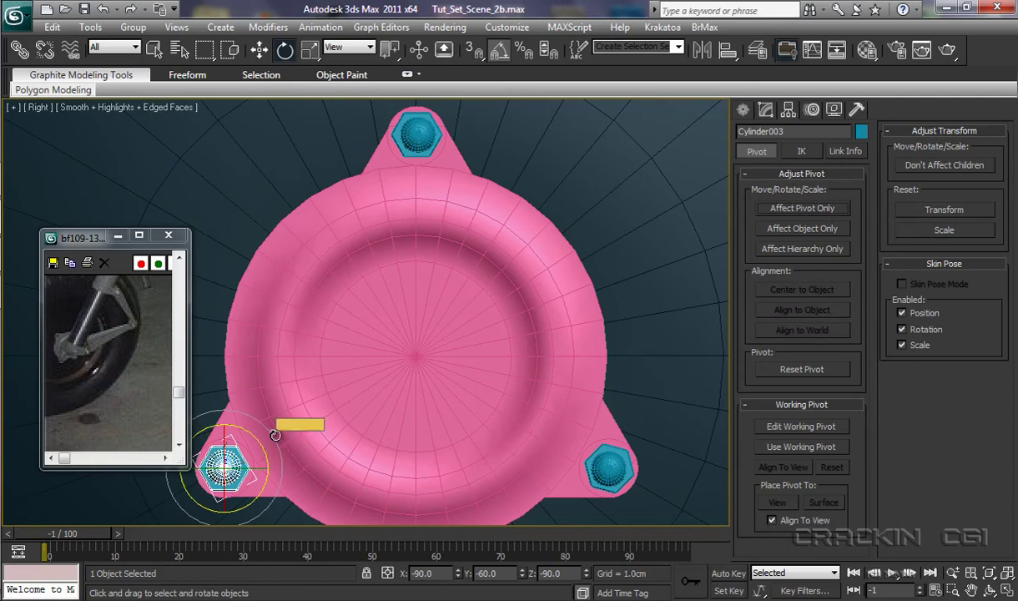
mouse_move(275, 435)
left_mouse_down()
mouse_move(257, 406)
mouse_move(268, 423)
left_mouse_up()
Attach the upper, lower-right and lower-left bolt heads to the hub detail.
middle_click_drag(407, 403, 420, 386)
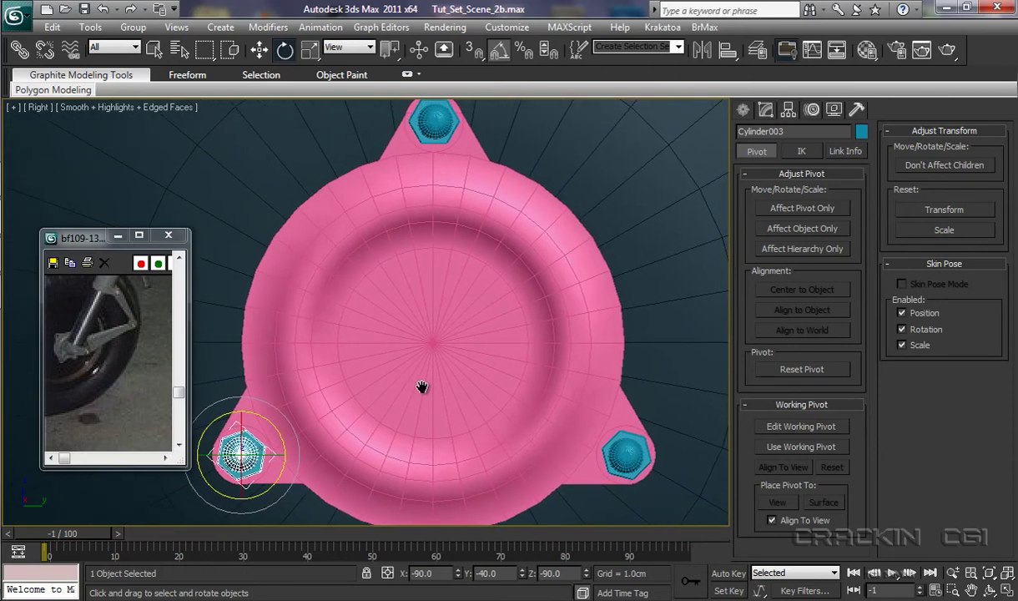
left_click(551, 250)
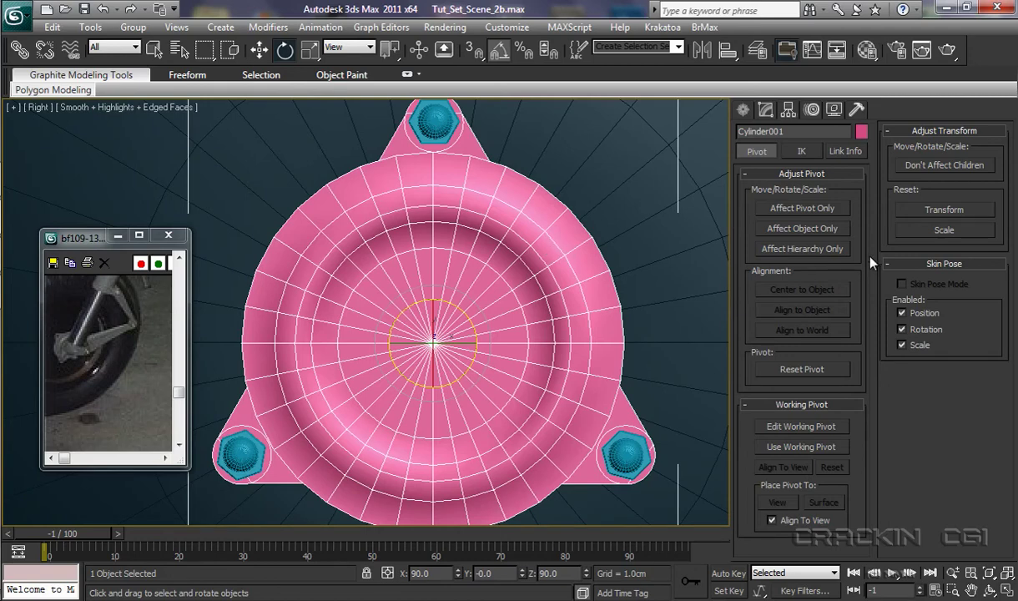
left_click(765, 111)
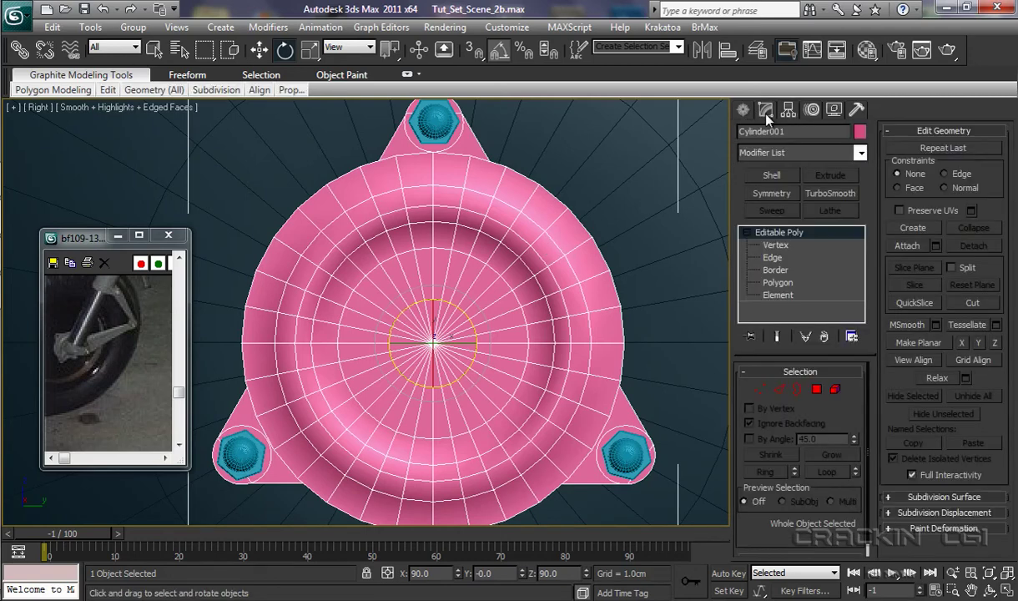
left_click(908, 246)
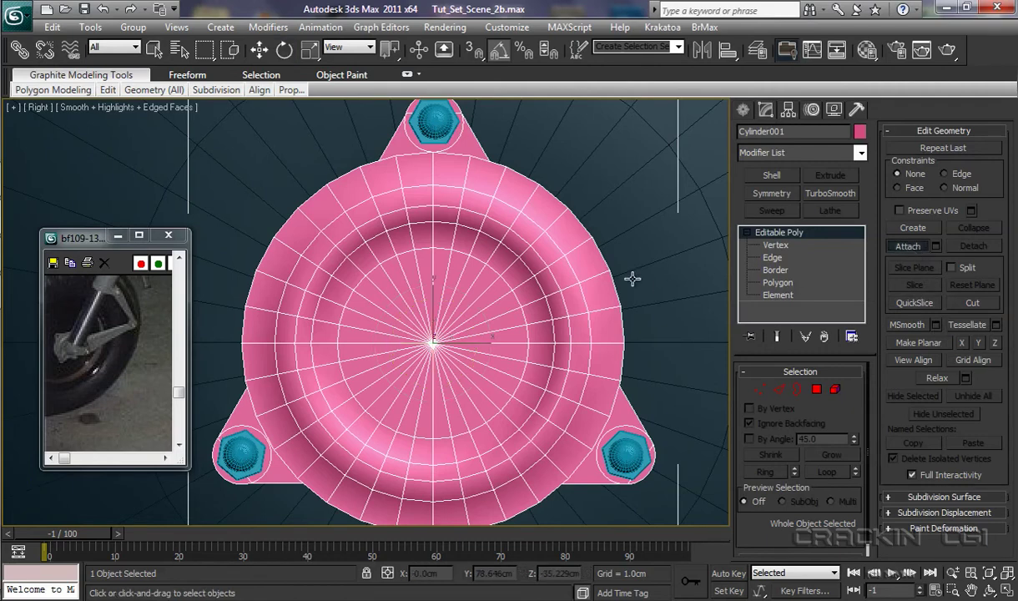
left_click(432, 125)
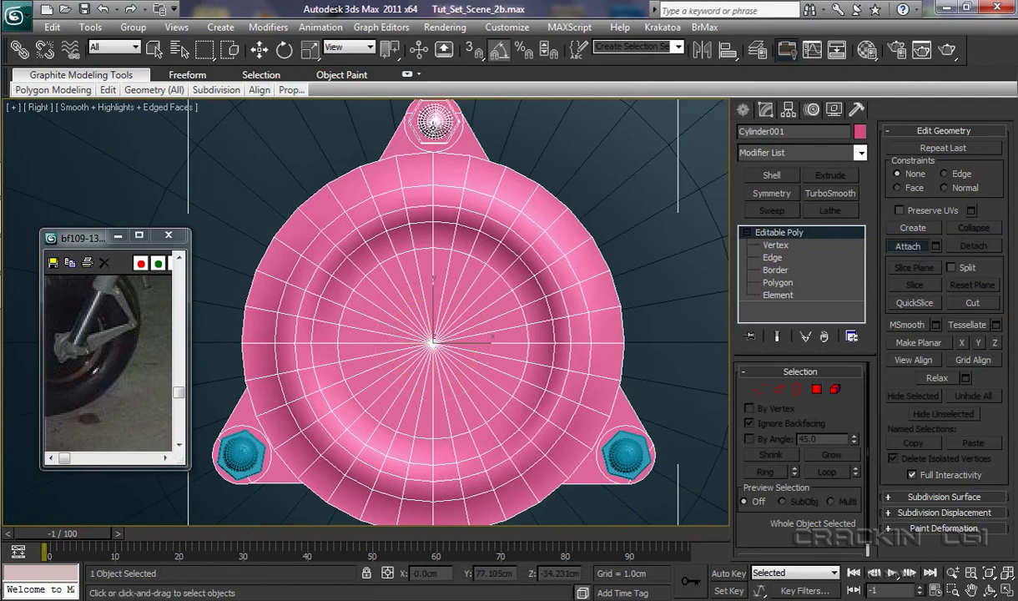
left_click(630, 458)
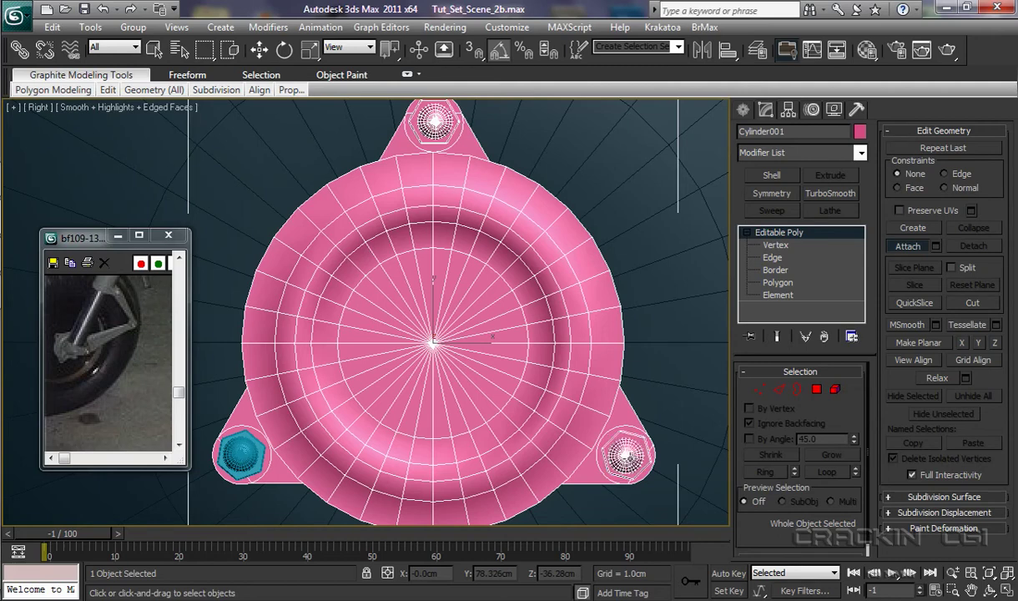
left_click(250, 458)
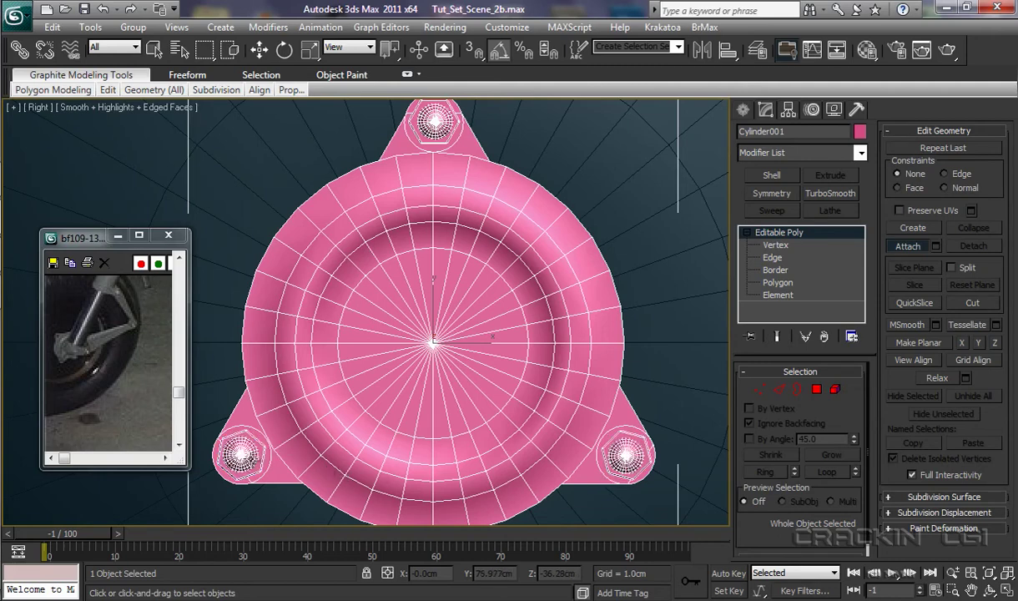
Change the combined hub detail's object colour to light blue.
left_click(860, 132)
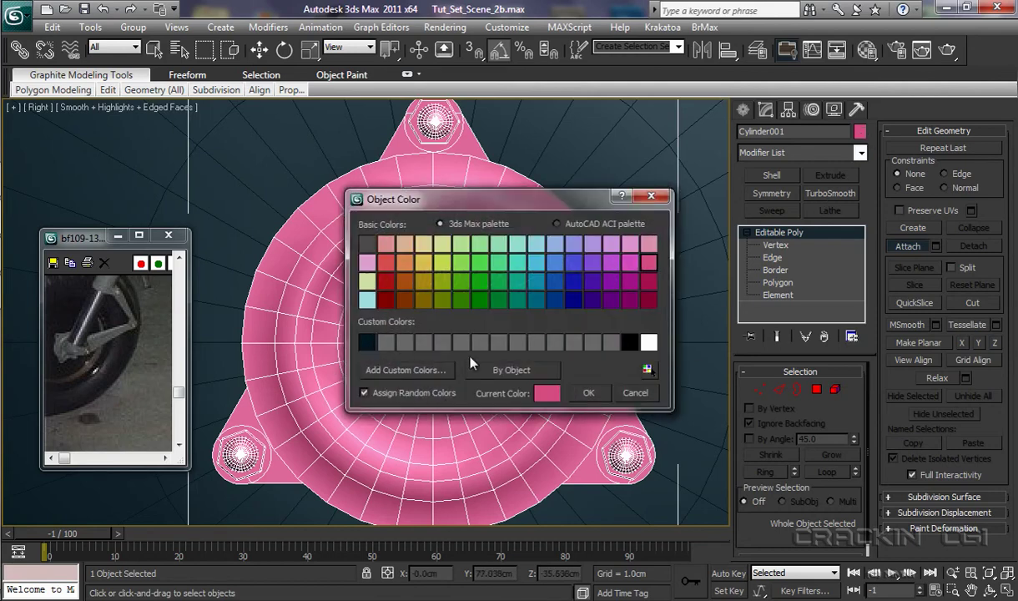
left_click(536, 263)
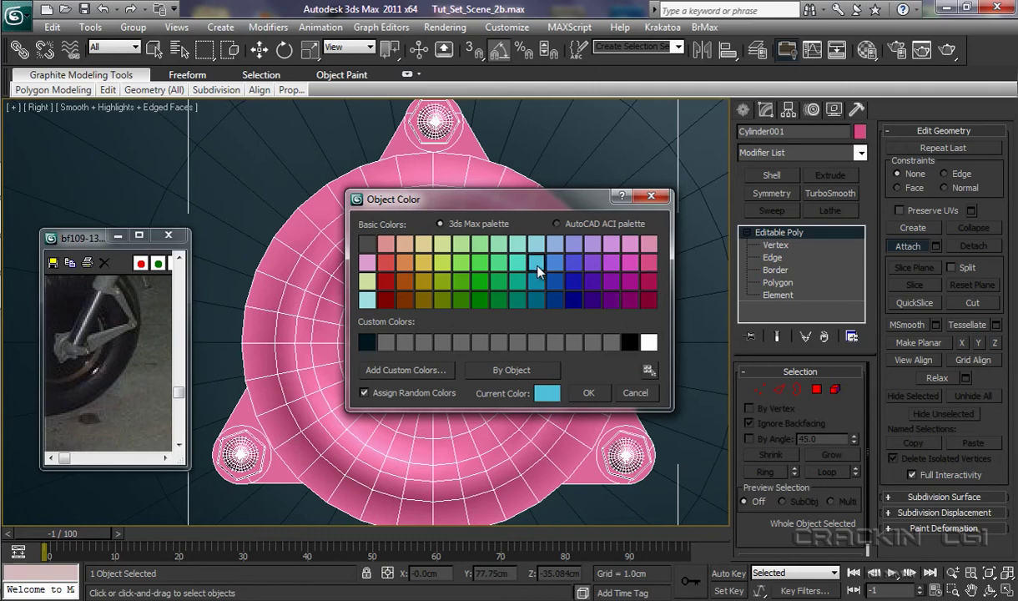
left_click(594, 393)
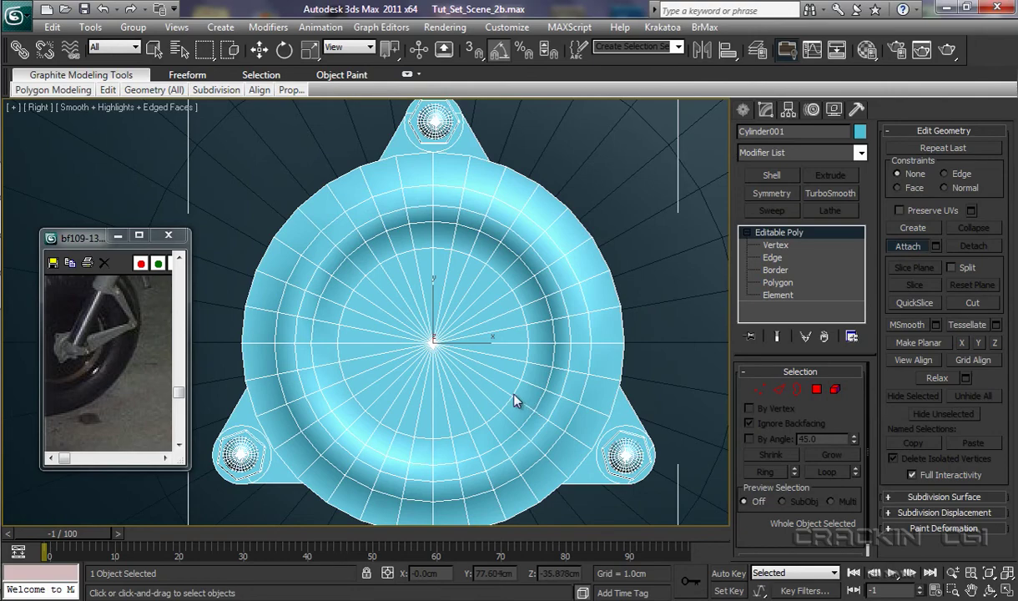
Return to a perspective view of the wheel, leave Attach mode and deselect the hub detail.
key("p")
middle_click_drag(485, 396, 552, 397, "alt")
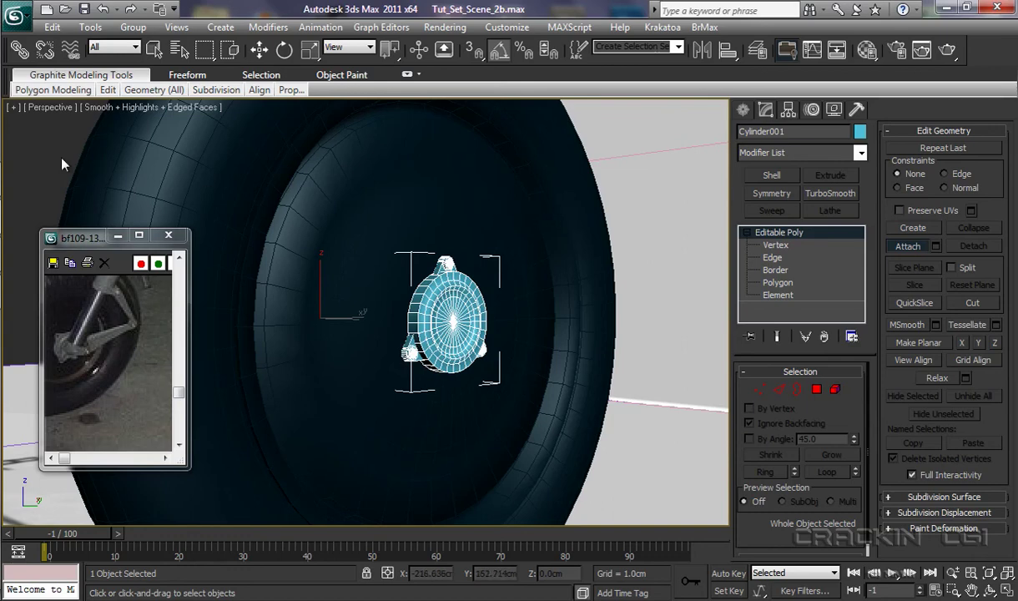
left_click(773, 244)
key("e")
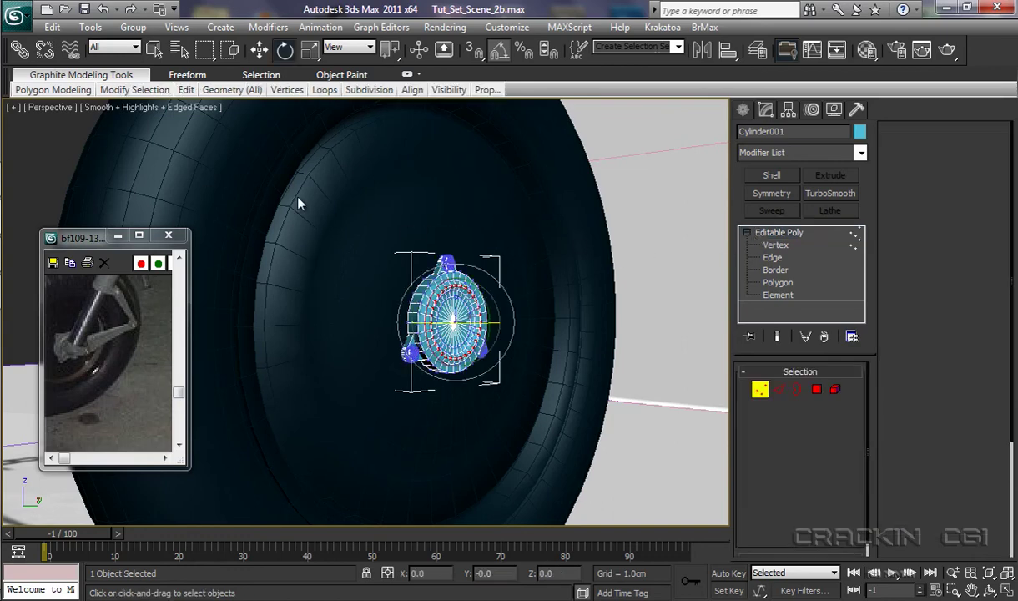
left_click(779, 232)
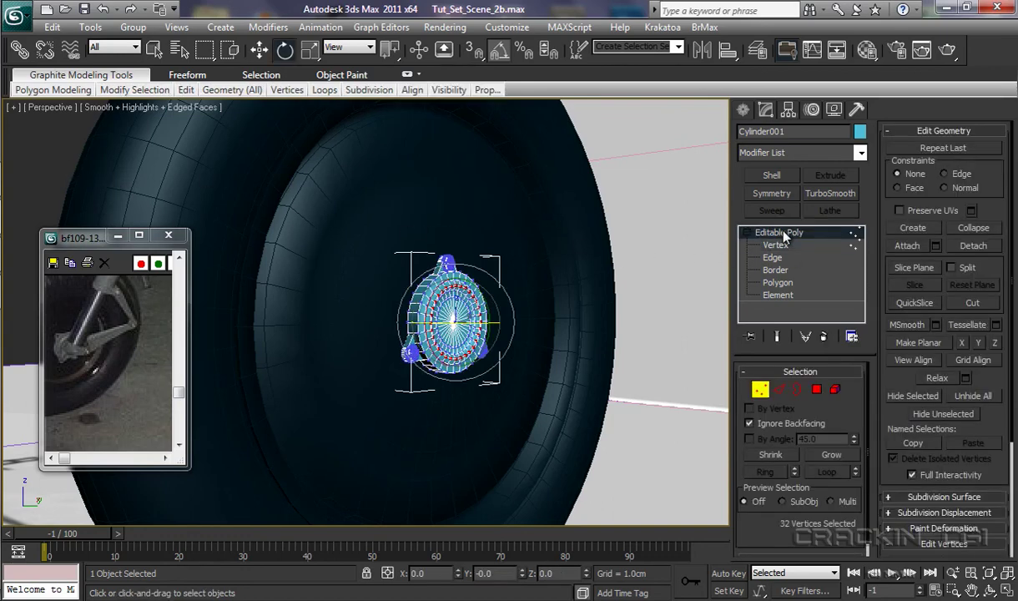
left_click(117, 189)
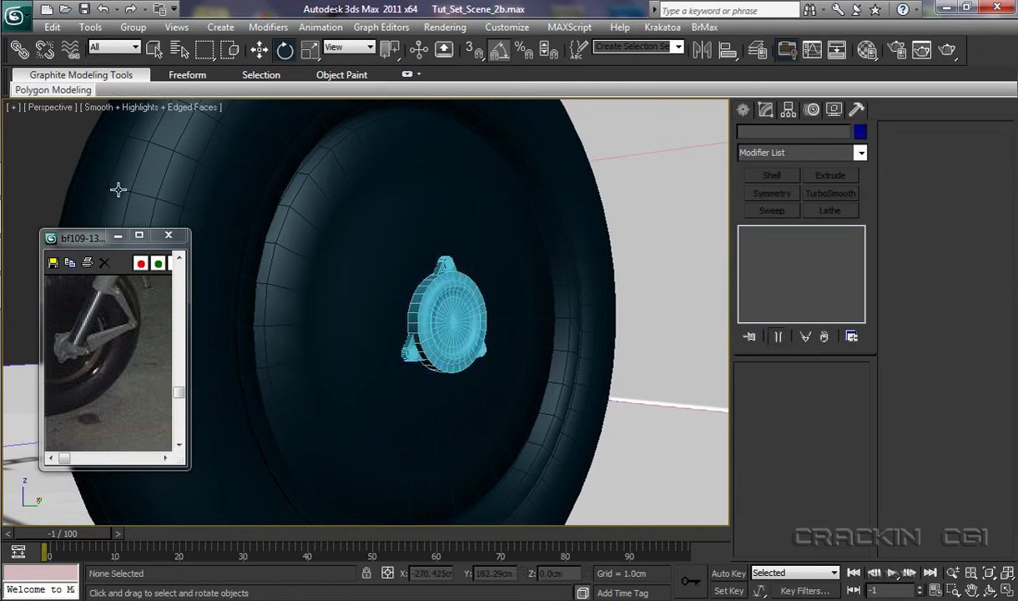
Select the landing gear wheel, start Select and Link, and pick the hub detail as the object to link.
left_click(165, 190)
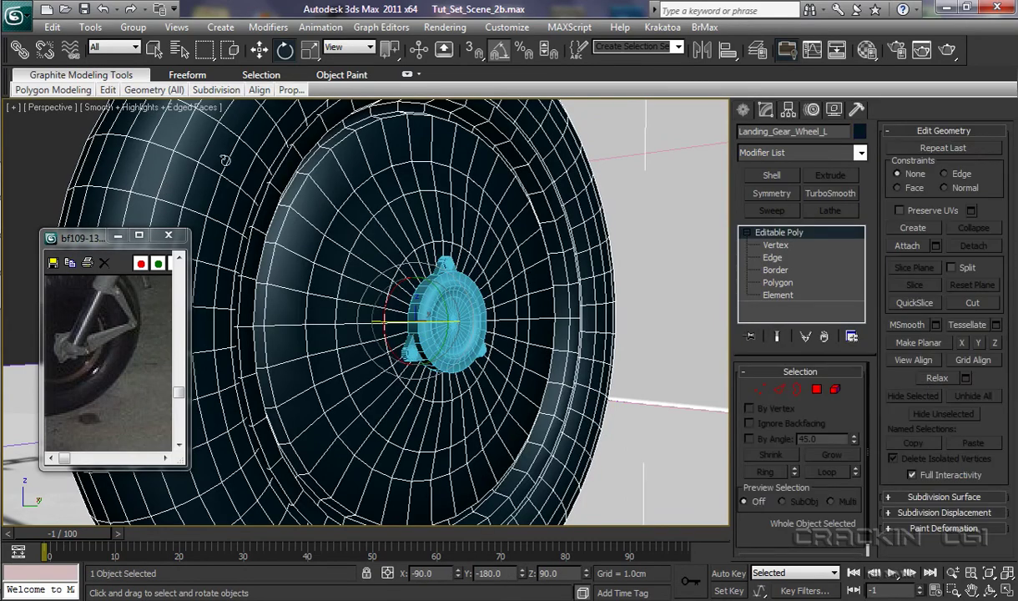
left_click(24, 53)
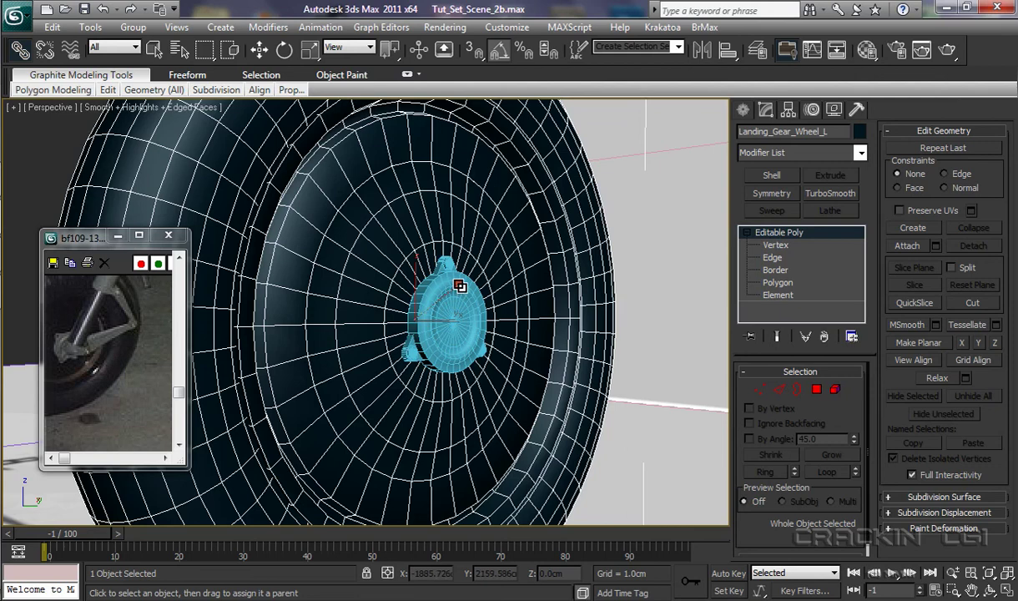
left_click_drag(459, 286, 459, 285)
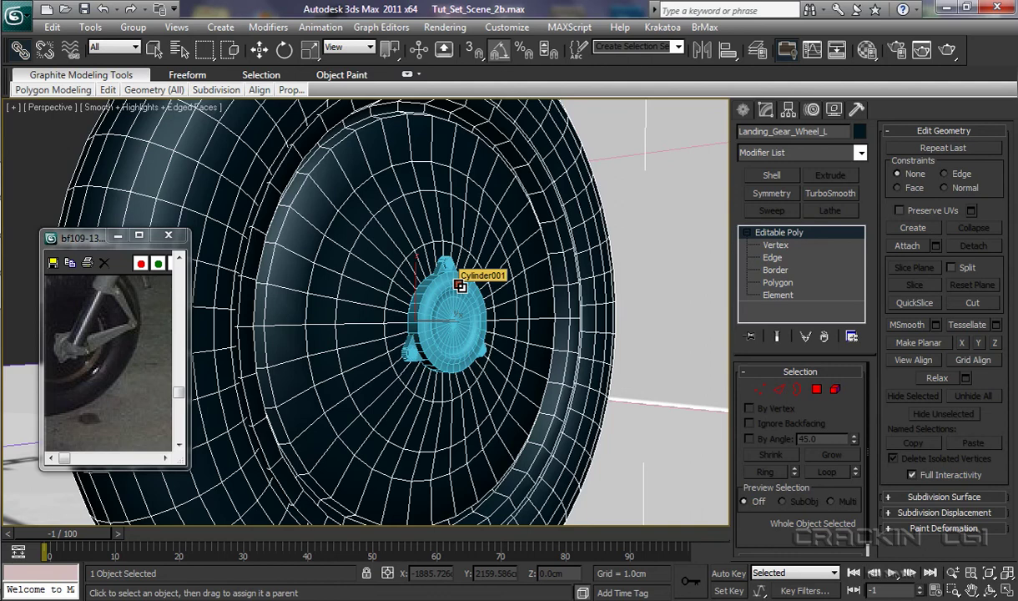
left_click(459, 285)
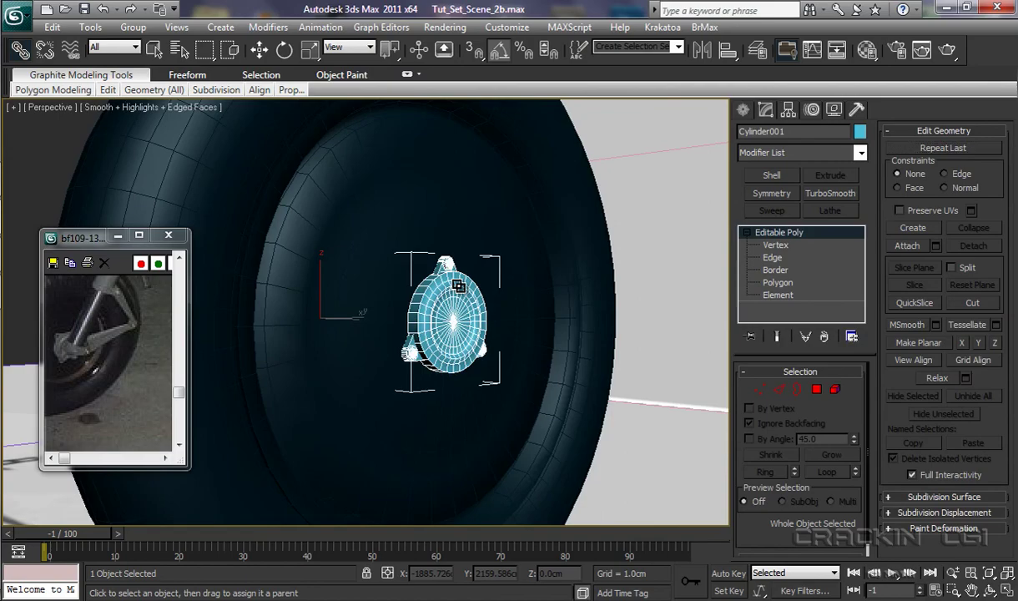